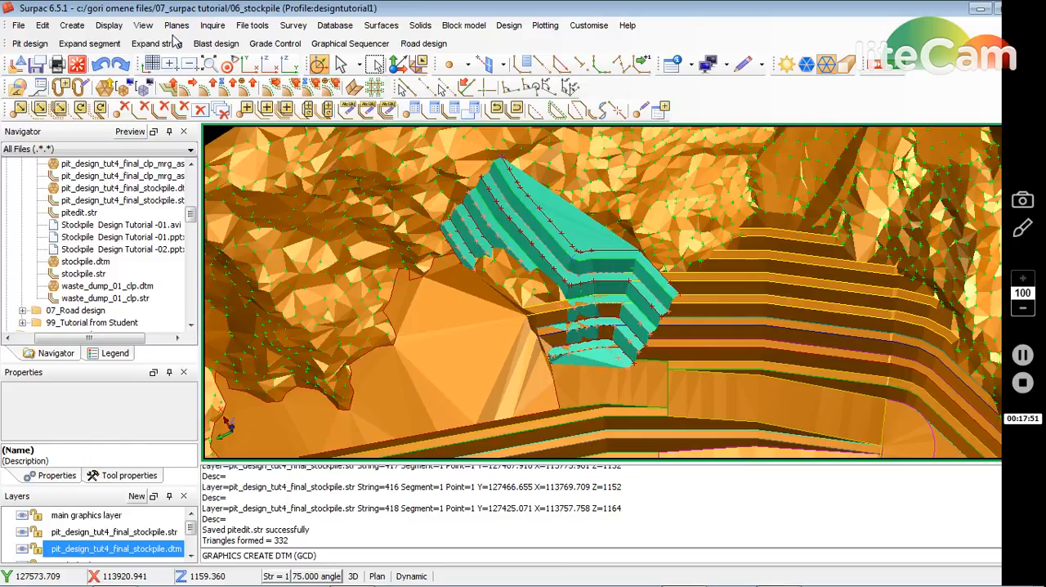
Locate the line-of-intersection-between-DTMs command under the Surfaces menu
{"action": "left_click", "coordinate": [109, 24]}
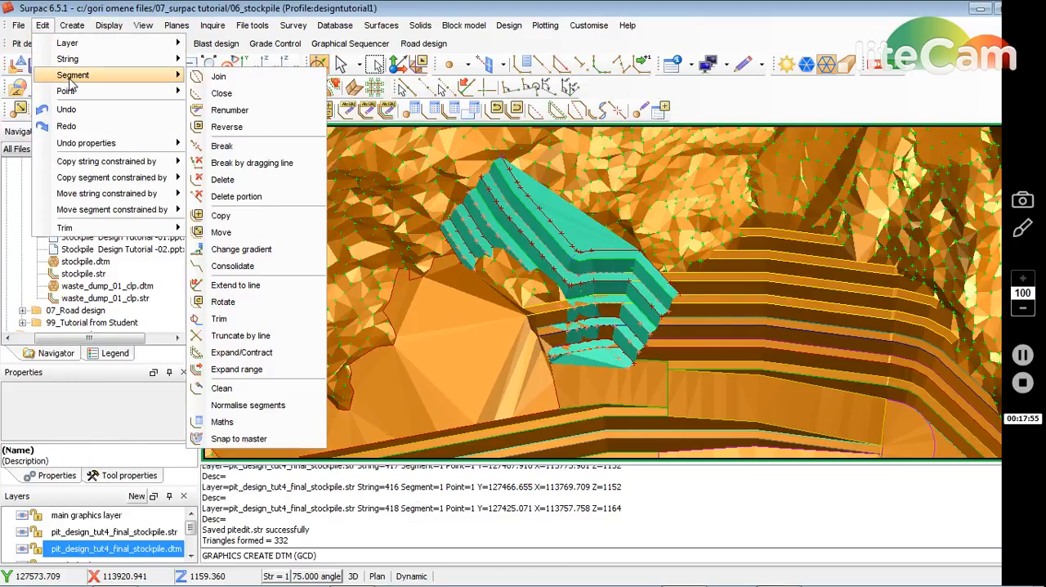
{"action": "left_click", "coordinate": [374, 27]}
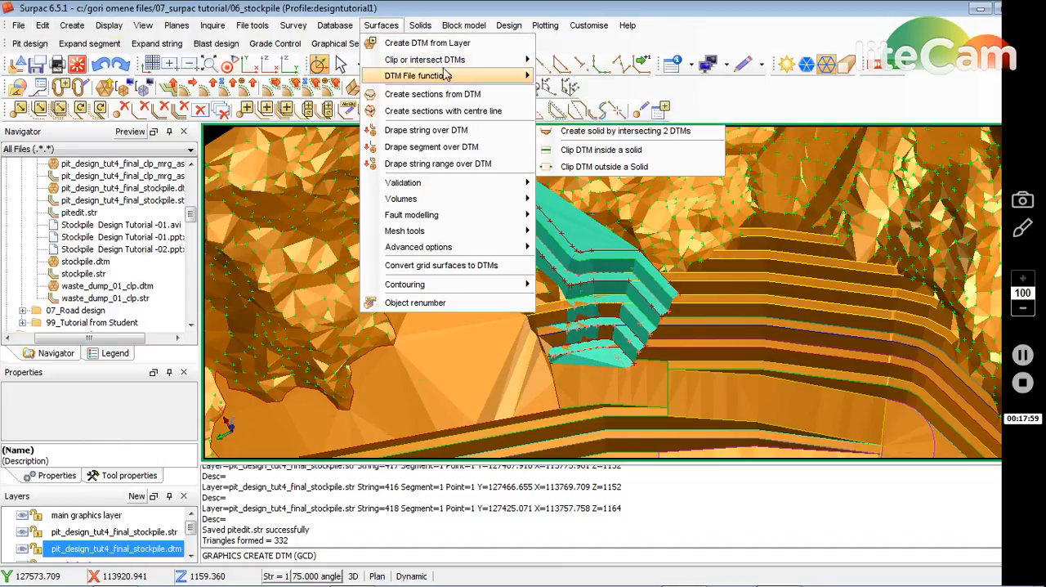
{"action": "mouse_move", "coordinate": [425, 60]}
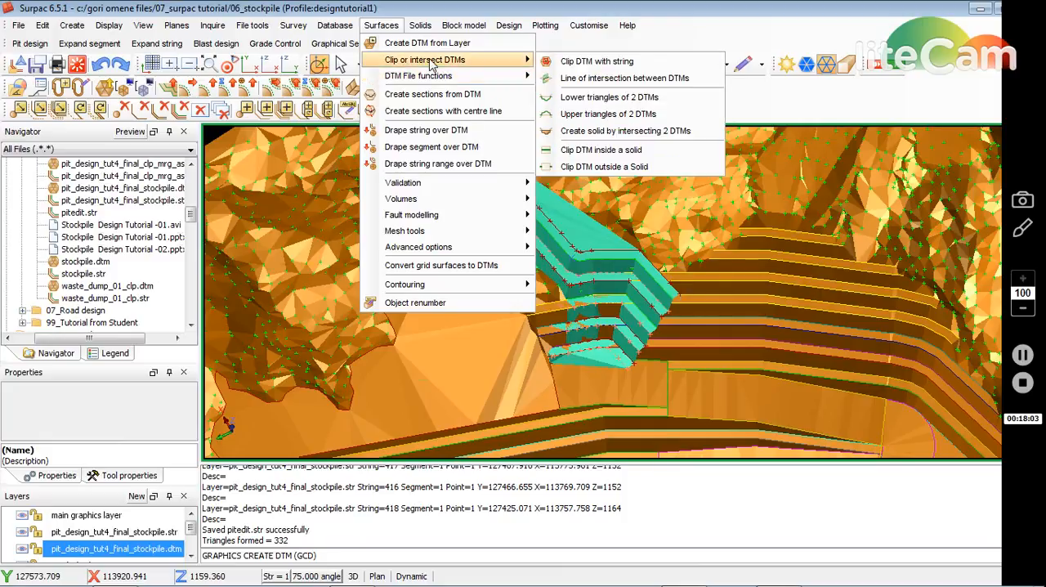
Intersect the stockpile DTM with pitedit, writing string 7 to a new 'int' layer
{"action": "left_click", "coordinate": [623, 80]}
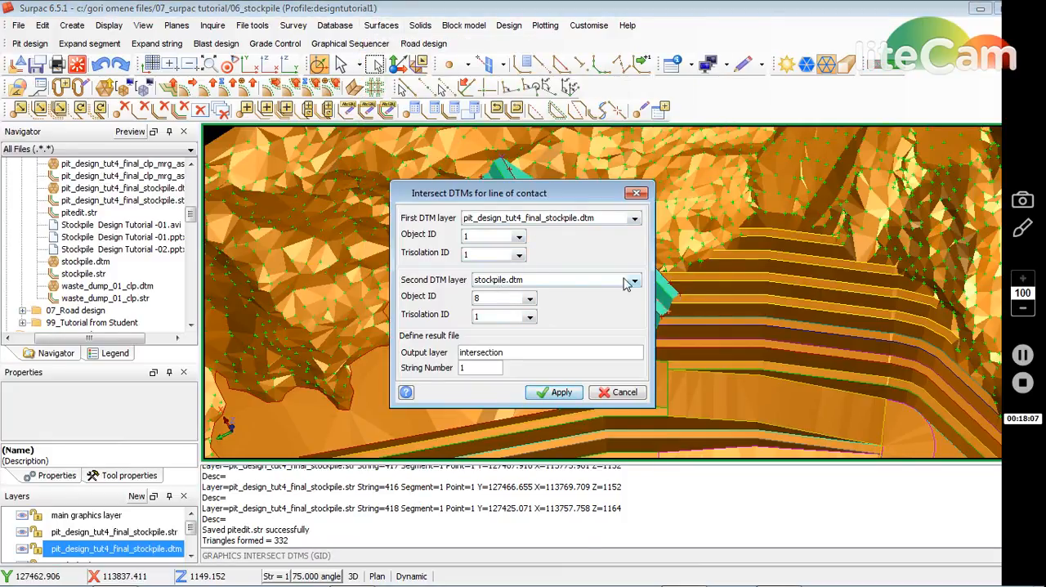
{"action": "left_click", "coordinate": [634, 281]}
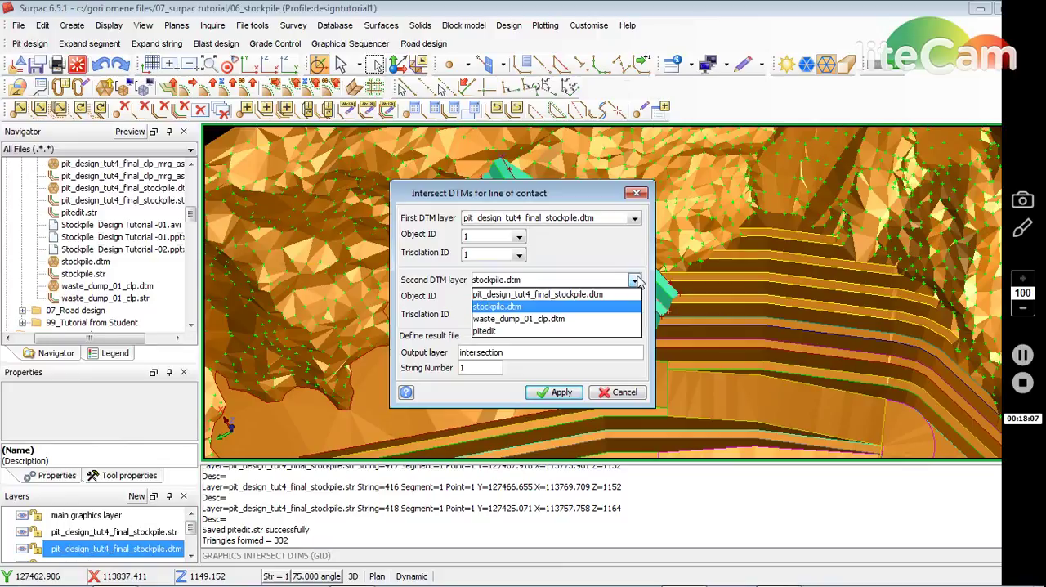
{"action": "left_click", "coordinate": [501, 332]}
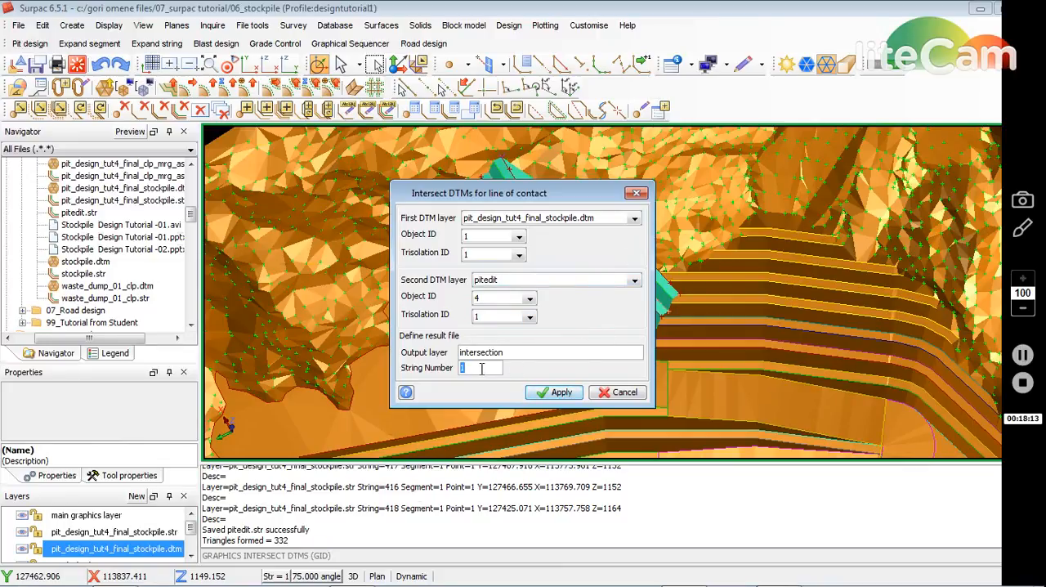
{"action": "left_click", "coordinate": [480, 368]}
{"action": "type", "text": "7"}
{"action": "double_click", "coordinate": [515, 356]}
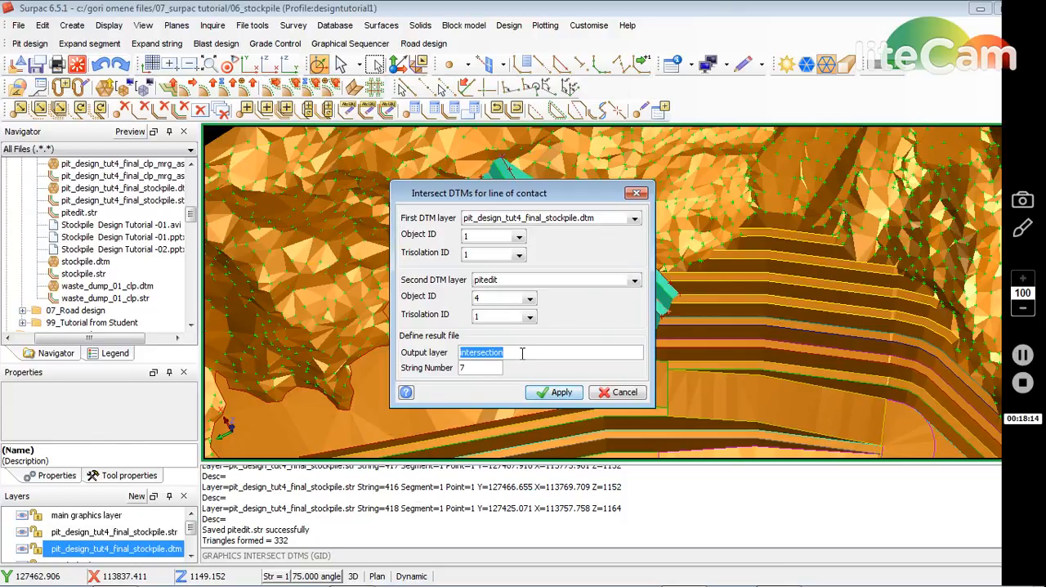
{"action": "type", "text": "int"}
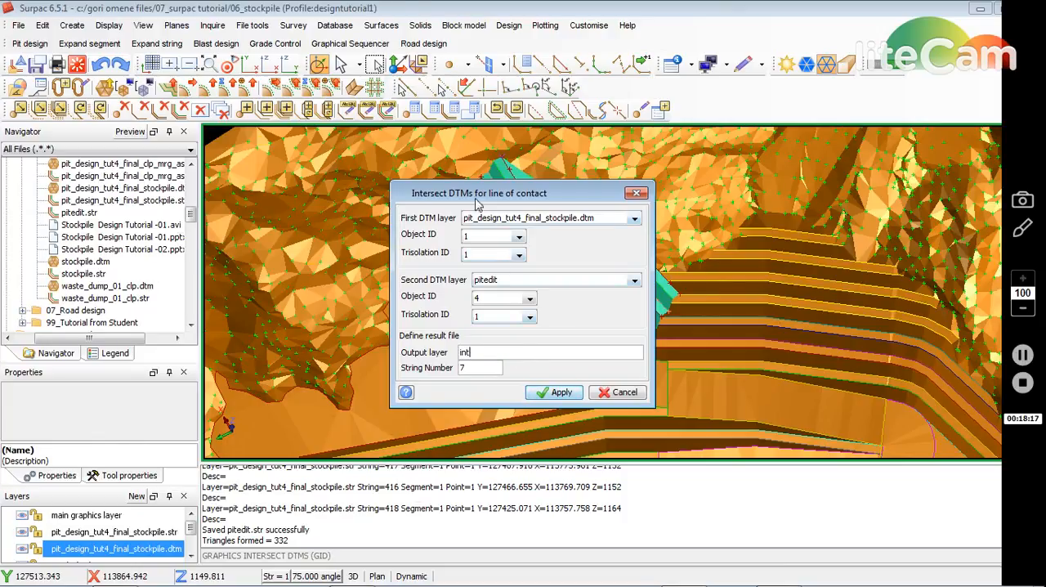
{"action": "left_click", "coordinate": [556, 394]}
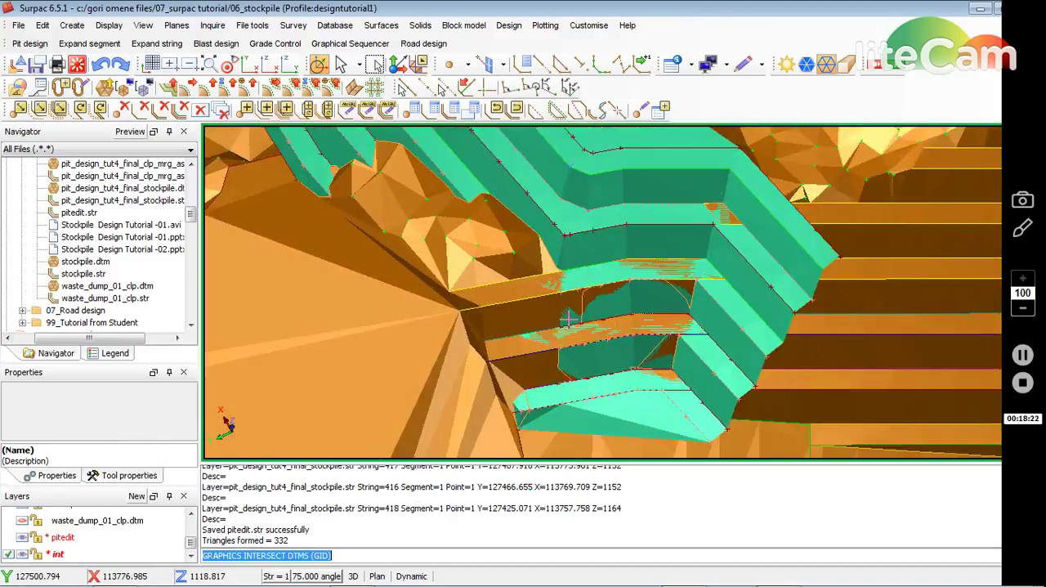
{"action": "scroll", "coordinate": [572, 343], "scroll_direction": "up", "scroll_amount": 2}
Make pitedit the active layer and save it, overwriting pitedit.dtm and pitedit.str
{"action": "mouse_move", "coordinate": [568, 319]}
{"action": "middle_mouse_down"}
{"action": "mouse_move", "coordinate": [575, 302]}
{"action": "mouse_move", "coordinate": [561, 287]}
{"action": "mouse_move", "coordinate": [537, 319]}
{"action": "middle_mouse_up"}
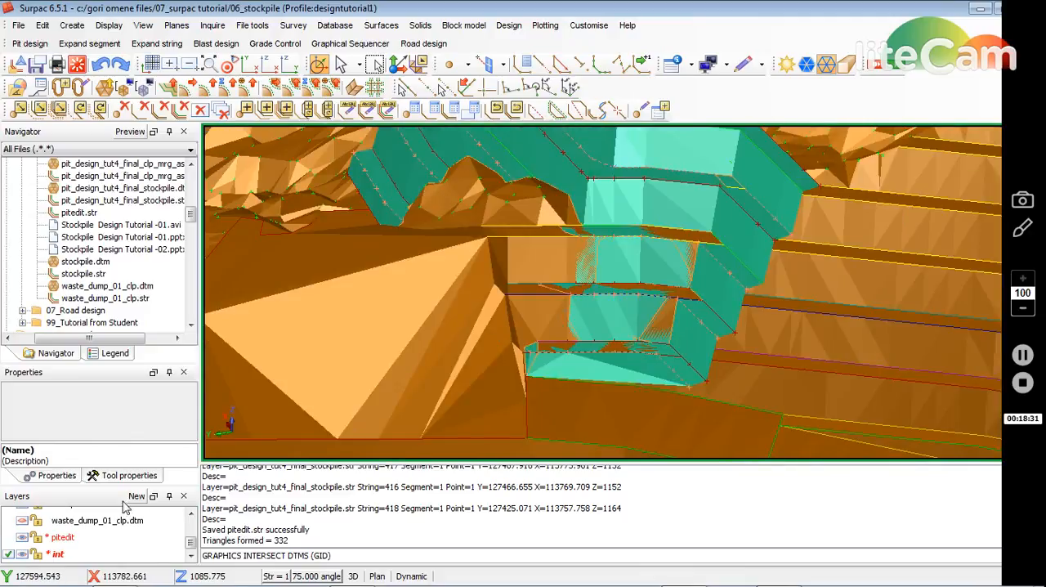
{"action": "left_click", "coordinate": [66, 539]}
{"action": "double_click", "coordinate": [65, 539]}
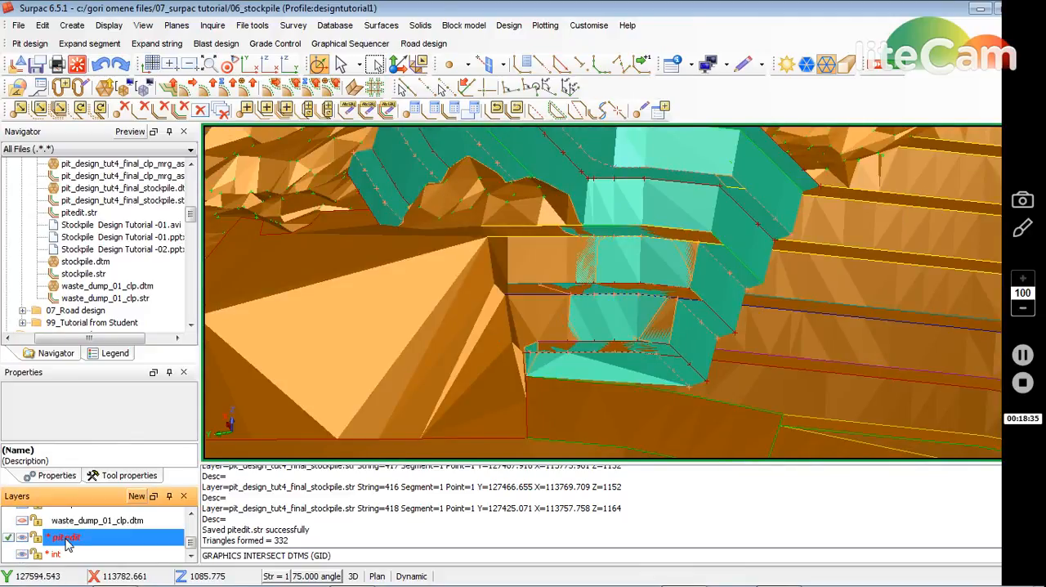
{"action": "left_click", "coordinate": [37, 63]}
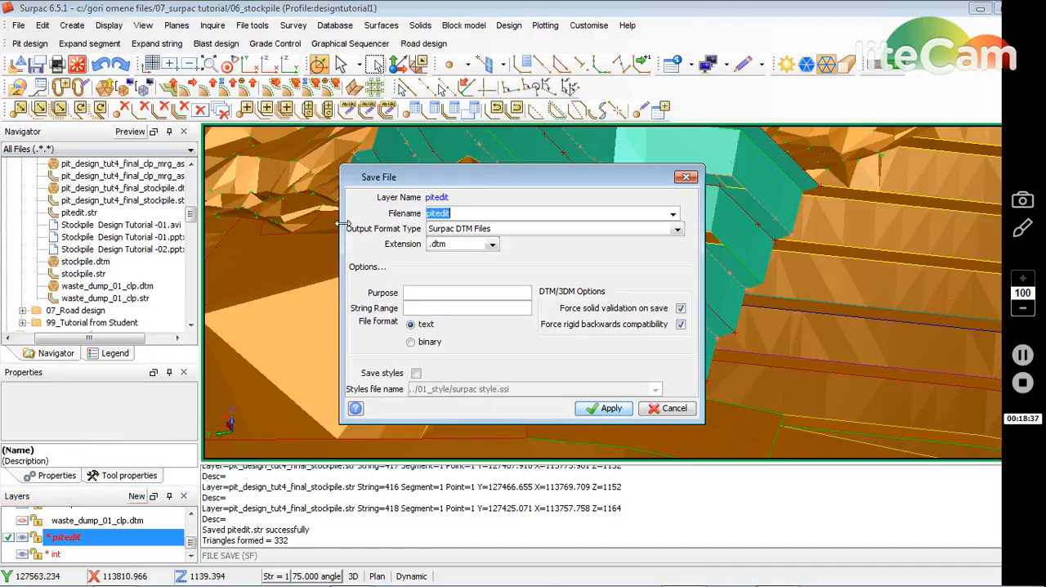
{"action": "left_click", "coordinate": [619, 412]}
{"action": "left_click", "coordinate": [579, 332]}
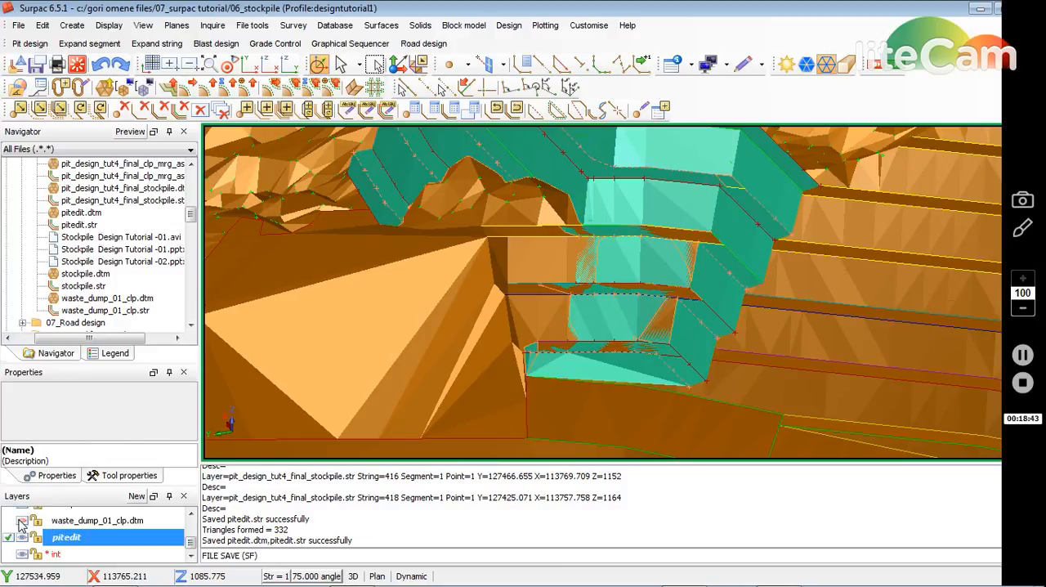
{"action": "scroll", "coordinate": [22, 524], "scroll_direction": "up", "scroll_amount": 3}
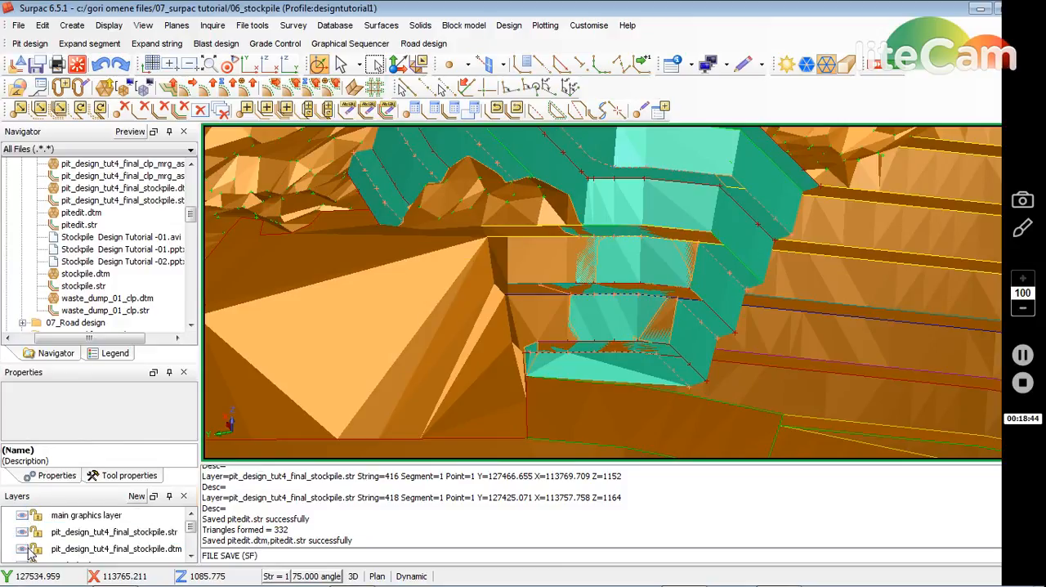
Hide the pitedit, stockpile.dtm and stockpile.str layers so only the orange contact line shows
{"action": "left_click", "coordinate": [27, 551]}
{"action": "middle_click_drag", "start_coordinate": [444, 369], "coordinate": [316, 416]}
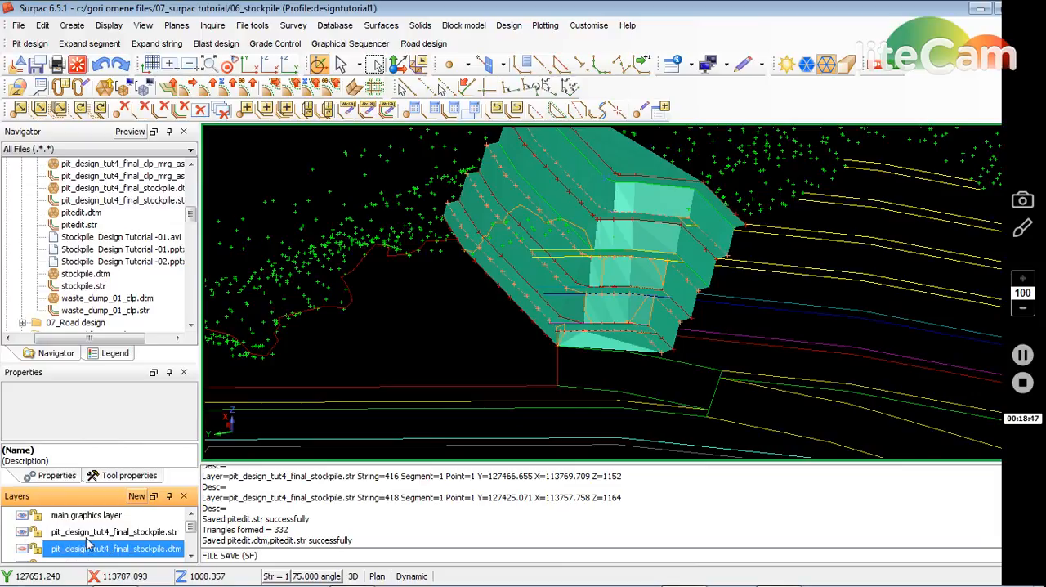
{"action": "scroll", "coordinate": [90, 544], "scroll_direction": "down", "scroll_amount": 5}
{"action": "left_click", "coordinate": [22, 539]}
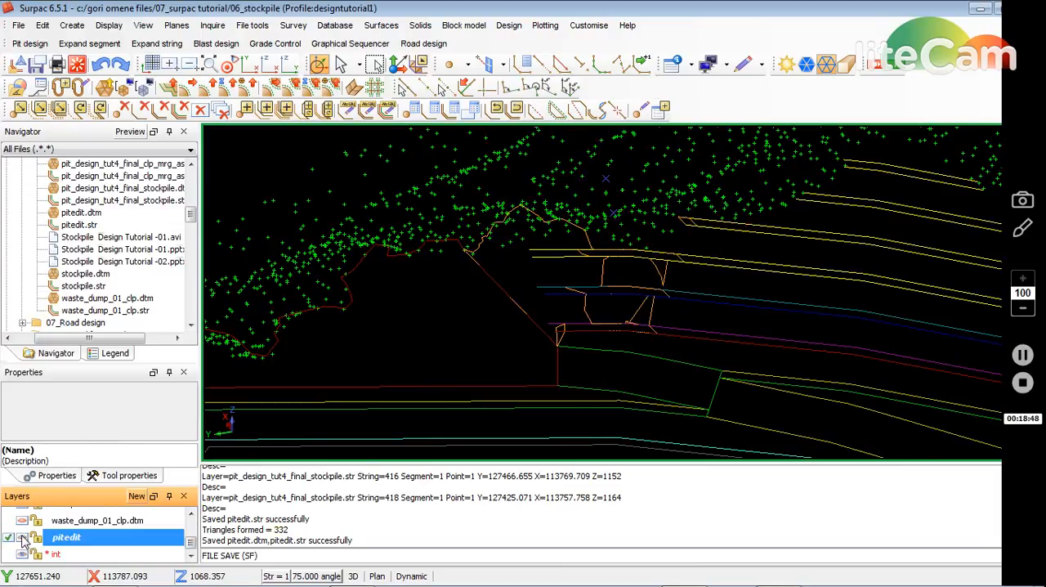
{"action": "mouse_move", "coordinate": [528, 313]}
{"action": "middle_mouse_down"}
{"action": "mouse_move", "coordinate": [645, 307]}
{"action": "mouse_move", "coordinate": [602, 310]}
{"action": "middle_mouse_up"}
{"action": "scroll", "coordinate": [613, 313], "scroll_direction": "up", "scroll_amount": 1}
{"action": "scroll", "coordinate": [652, 276], "scroll_direction": "up", "scroll_amount": 1}
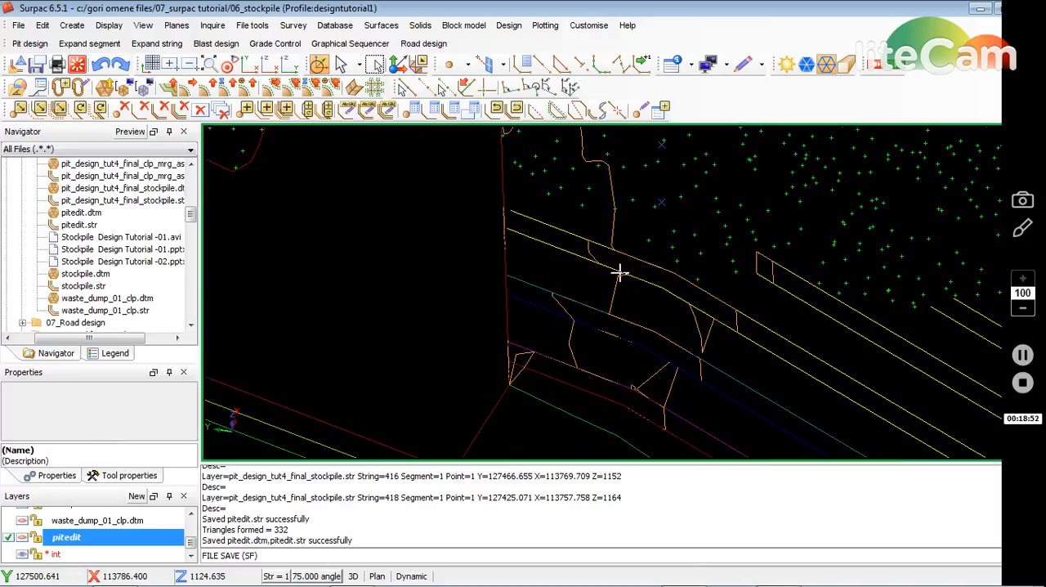
{"action": "scroll", "coordinate": [31, 554], "scroll_direction": "up", "scroll_amount": 2}
{"action": "left_click", "coordinate": [26, 552]}
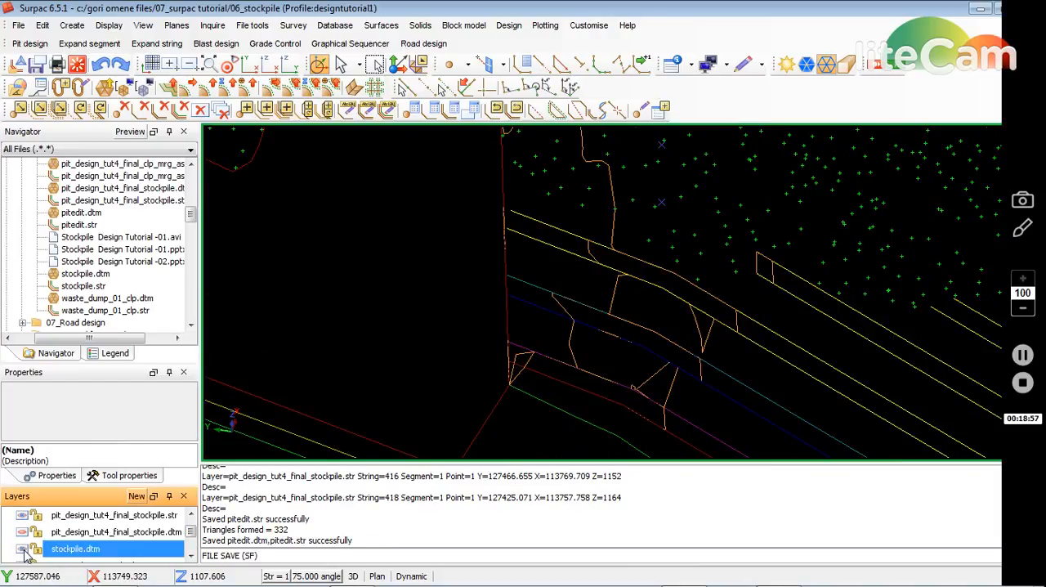
{"action": "scroll", "coordinate": [59, 549], "scroll_direction": "up", "scroll_amount": 1}
{"action": "left_click", "coordinate": [29, 535]}
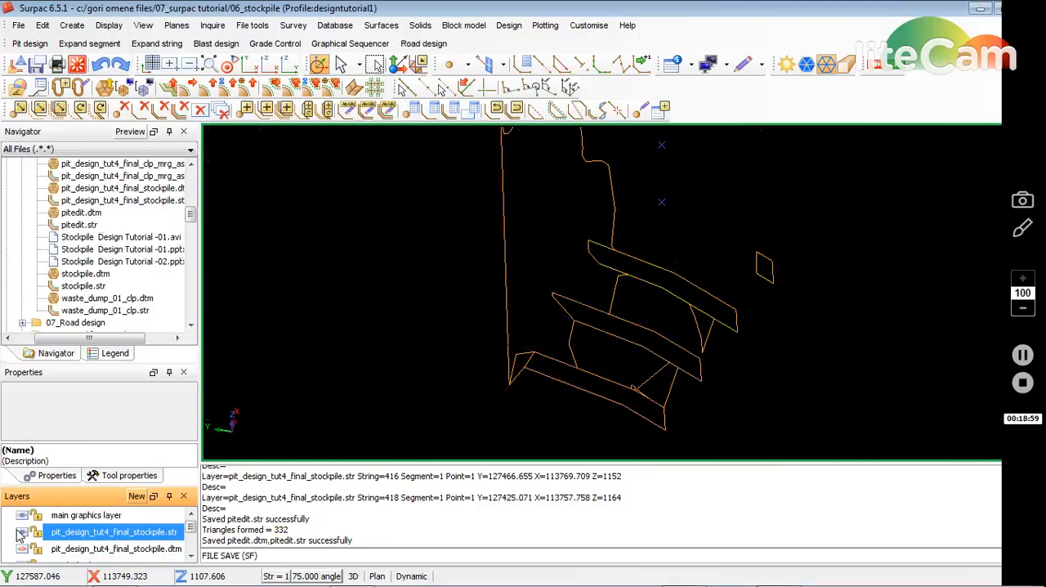
{"action": "scroll", "coordinate": [662, 304], "scroll_direction": "up", "scroll_amount": 1}
{"action": "scroll", "coordinate": [576, 225], "scroll_direction": "up", "scroll_amount": 1}
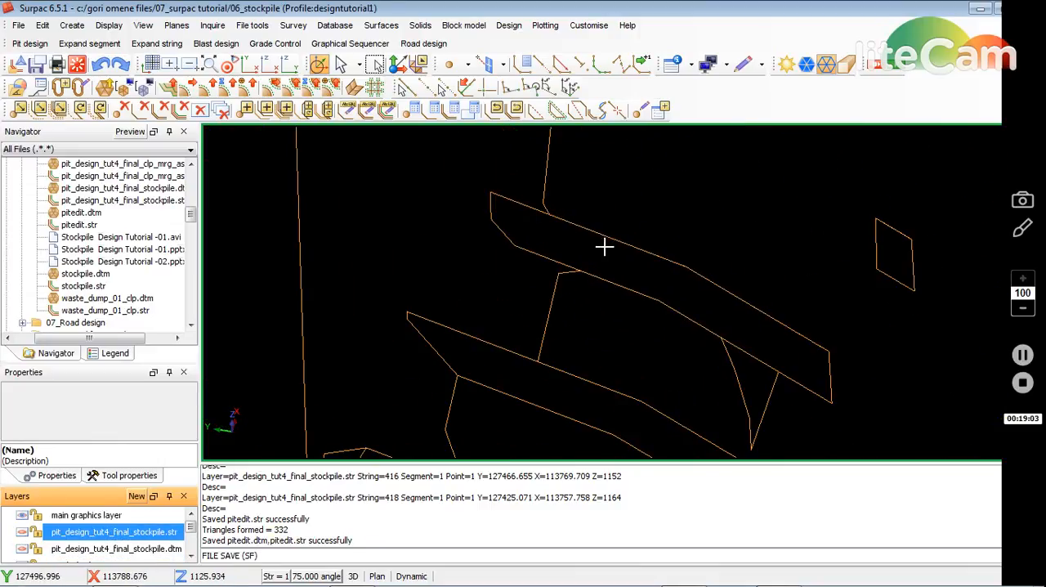
{"action": "scroll", "coordinate": [597, 249], "scroll_direction": "down", "scroll_amount": 1}
{"action": "scroll", "coordinate": [550, 304], "scroll_direction": "down", "scroll_amount": 1}
{"action": "scroll", "coordinate": [577, 244], "scroll_direction": "up", "scroll_amount": 1}
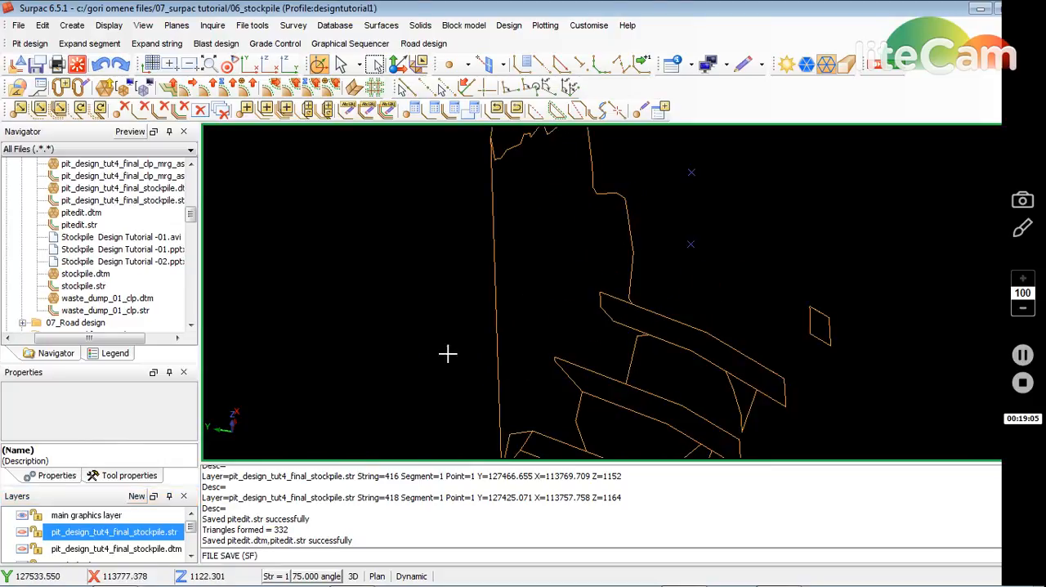
Cancel a premature save and make the int layer current
{"action": "left_click", "coordinate": [37, 64]}
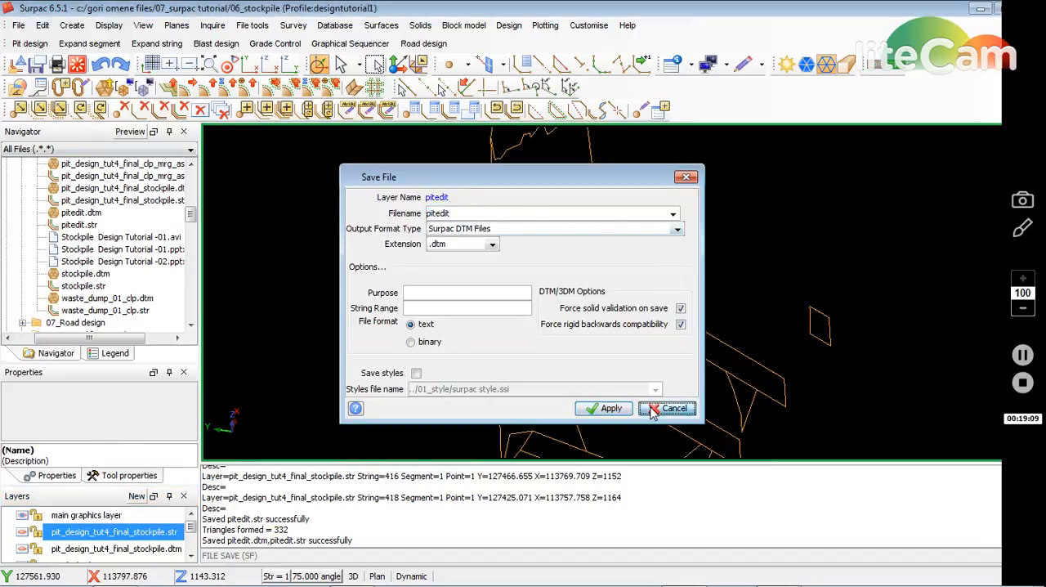
{"action": "left_click", "coordinate": [612, 408]}
{"action": "scroll", "coordinate": [88, 556], "scroll_direction": "down", "scroll_amount": 1}
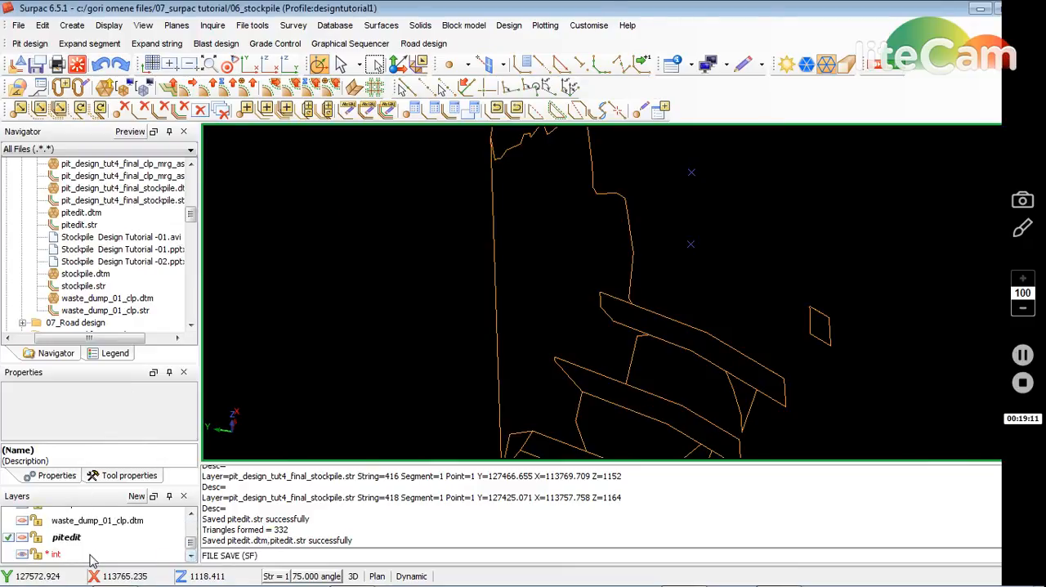
{"action": "left_click", "coordinate": [74, 556]}
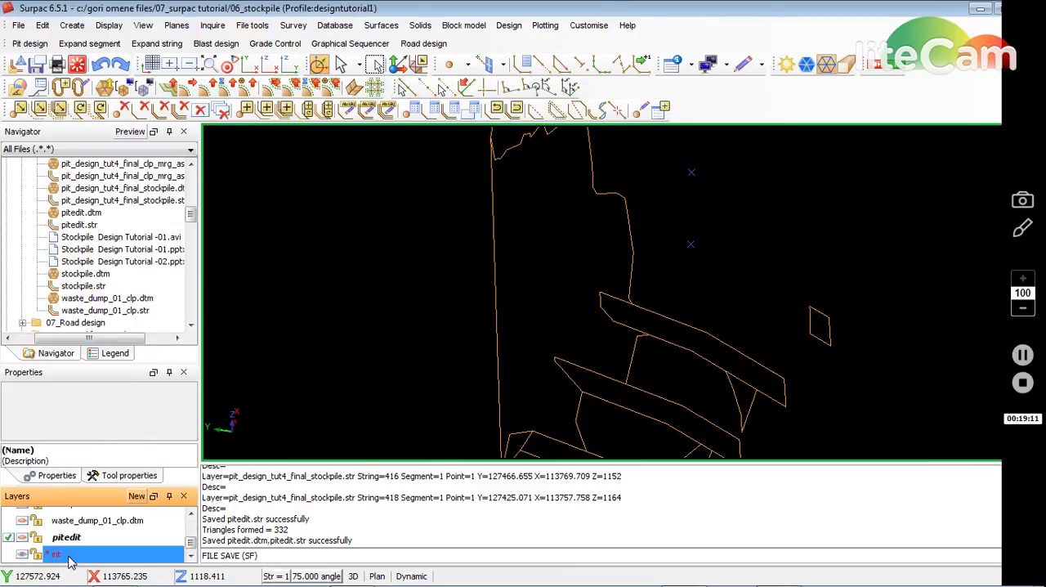
Save the int layer as int_pitedit.str and run the STL styles-loading command
{"action": "left_click", "coordinate": [37, 64]}
{"action": "type", "text": "int_pitedit"}
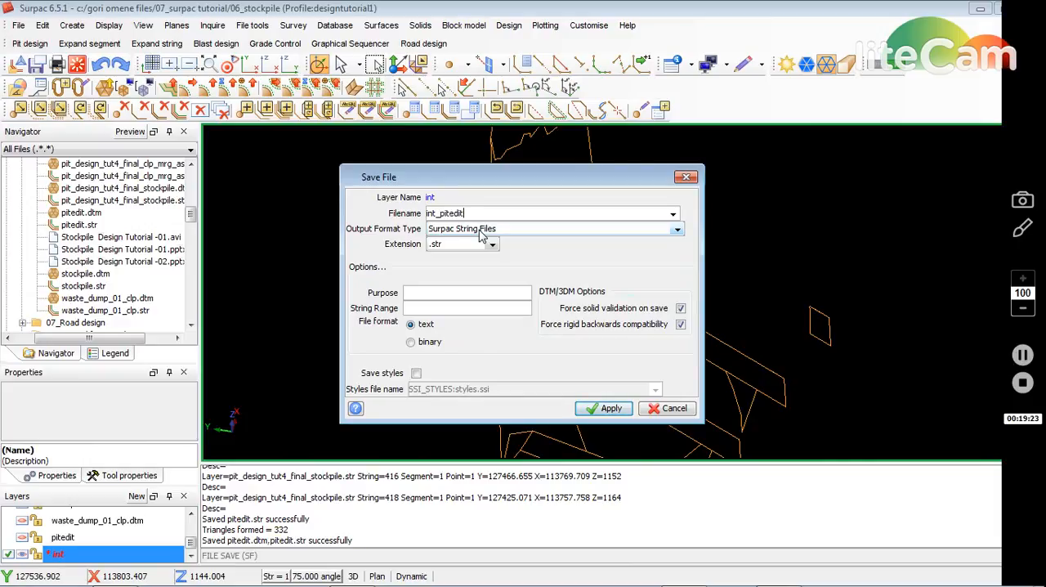
{"action": "left_click", "coordinate": [605, 408]}
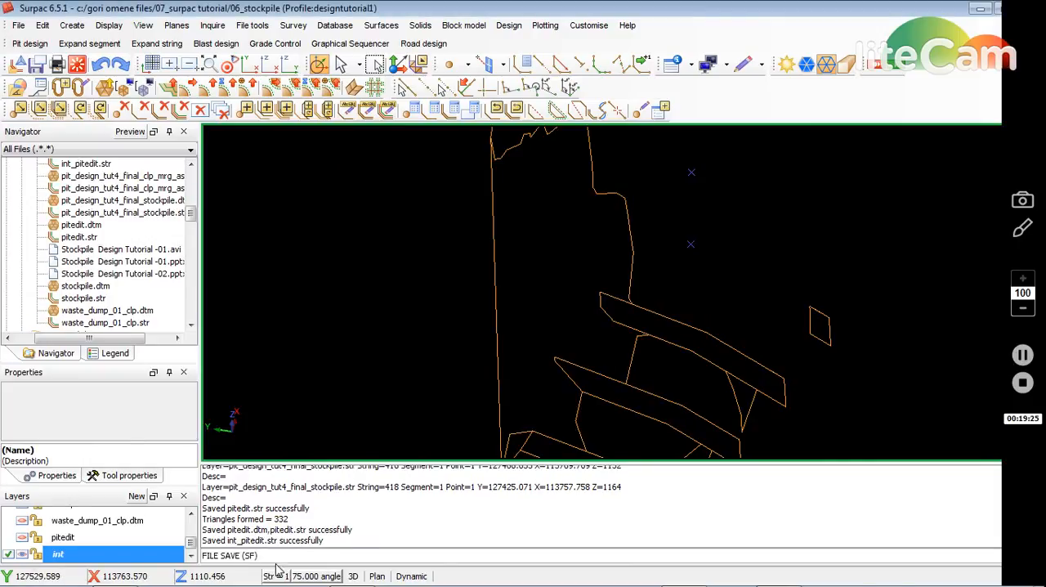
{"action": "left_click", "coordinate": [294, 556]}
{"action": "type", "text": "stl"}
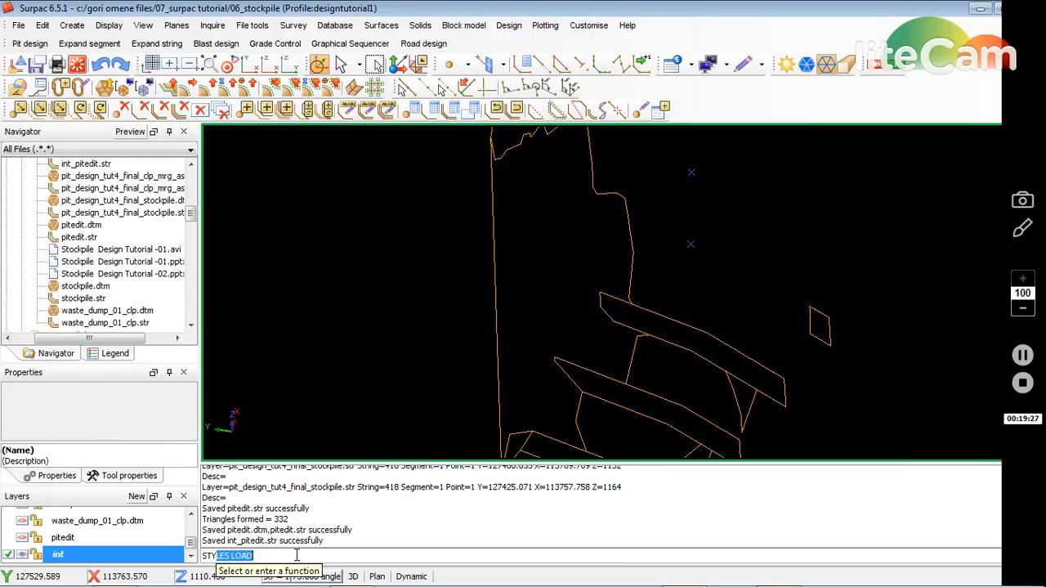
{"action": "key", "text": "Return"}
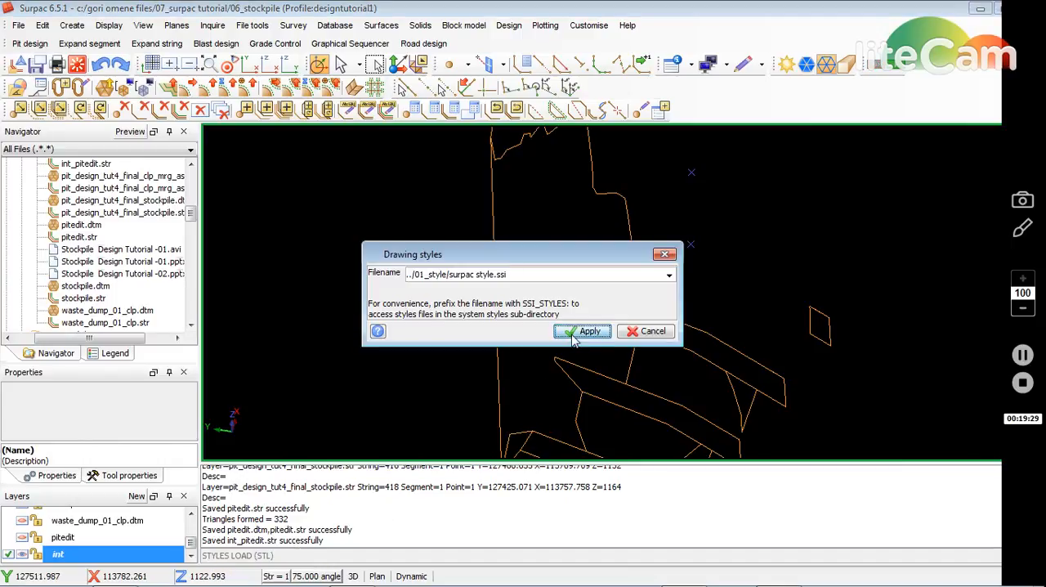
Apply the surpac style file and break the contact-line string at a chosen segment
{"action": "left_click", "coordinate": [584, 330]}
{"action": "scroll", "coordinate": [572, 319], "scroll_direction": "up", "scroll_amount": 1}
{"action": "scroll", "coordinate": [602, 390], "scroll_direction": "up", "scroll_amount": 1}
{"action": "scroll", "coordinate": [502, 360], "scroll_direction": "up", "scroll_amount": 1}
{"action": "scroll", "coordinate": [446, 353], "scroll_direction": "up", "scroll_amount": 1}
{"action": "scroll", "coordinate": [455, 351], "scroll_direction": "down", "scroll_amount": 2}
{"action": "scroll", "coordinate": [572, 294], "scroll_direction": "up", "scroll_amount": 2}
{"action": "left_click", "coordinate": [602, 110]}
{"action": "left_click", "coordinate": [590, 270]}
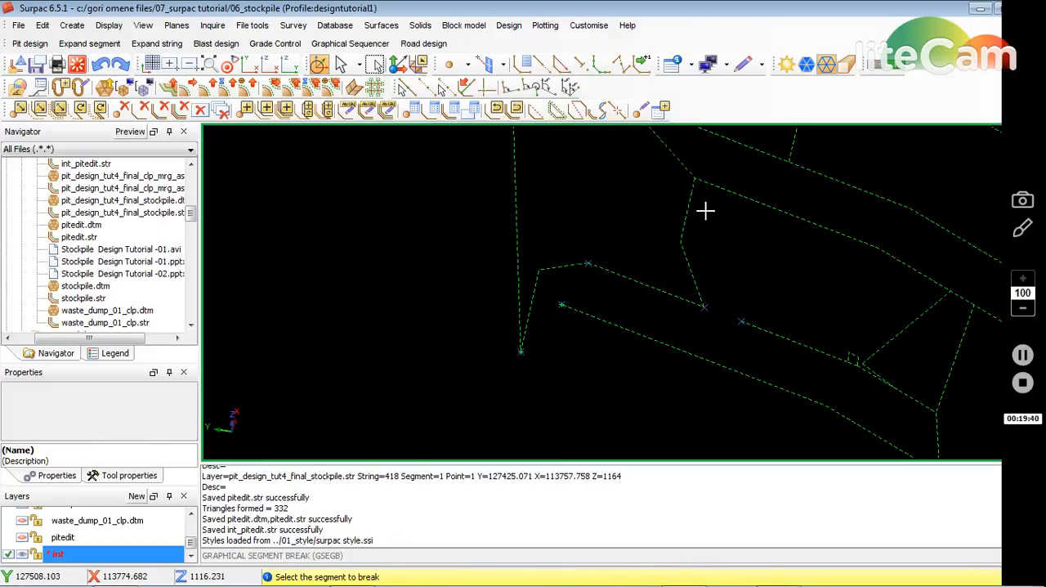
{"action": "middle_click_drag", "start_coordinate": [712, 188], "coordinate": [701, 232]}
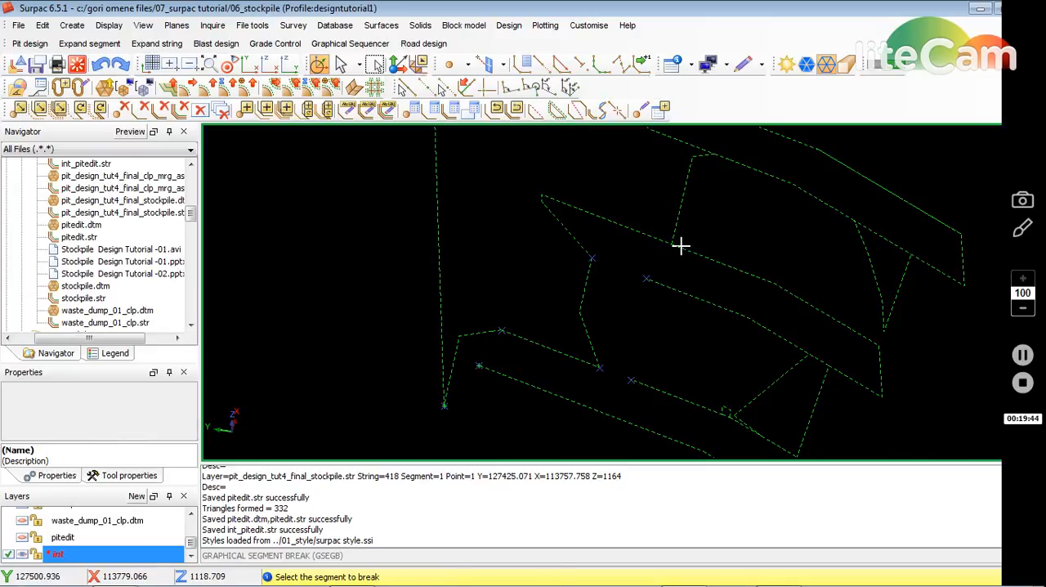
{"action": "scroll", "coordinate": [726, 235], "scroll_direction": "down", "scroll_amount": 2}
{"action": "scroll", "coordinate": [630, 215], "scroll_direction": "up", "scroll_amount": 1}
{"action": "scroll", "coordinate": [667, 193], "scroll_direction": "up", "scroll_amount": 2}
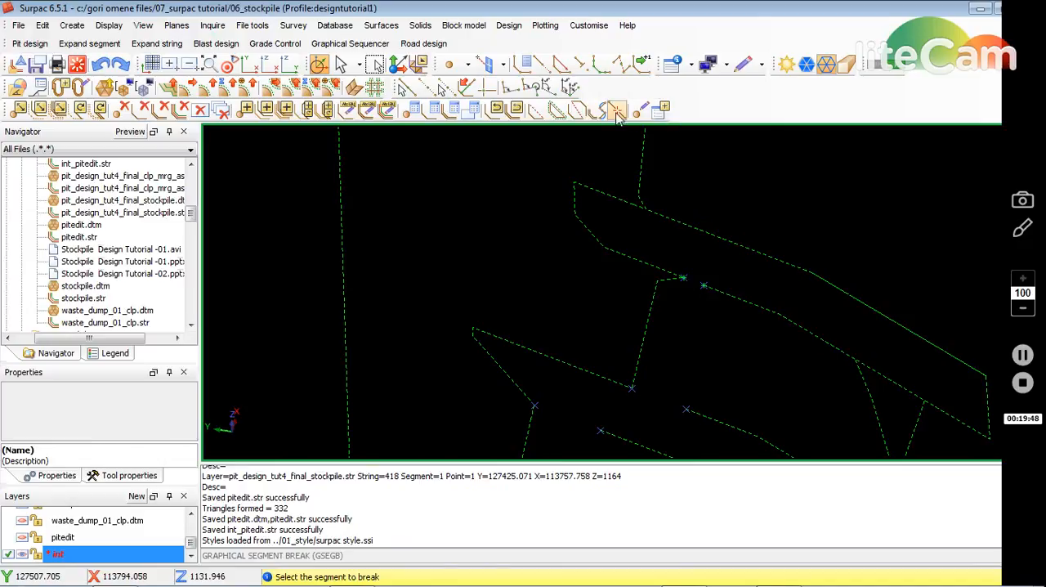
{"action": "left_click", "coordinate": [677, 225]}
Delete the stray segments around the outline, including the long diagonal one
{"action": "left_click", "coordinate": [162, 108]}
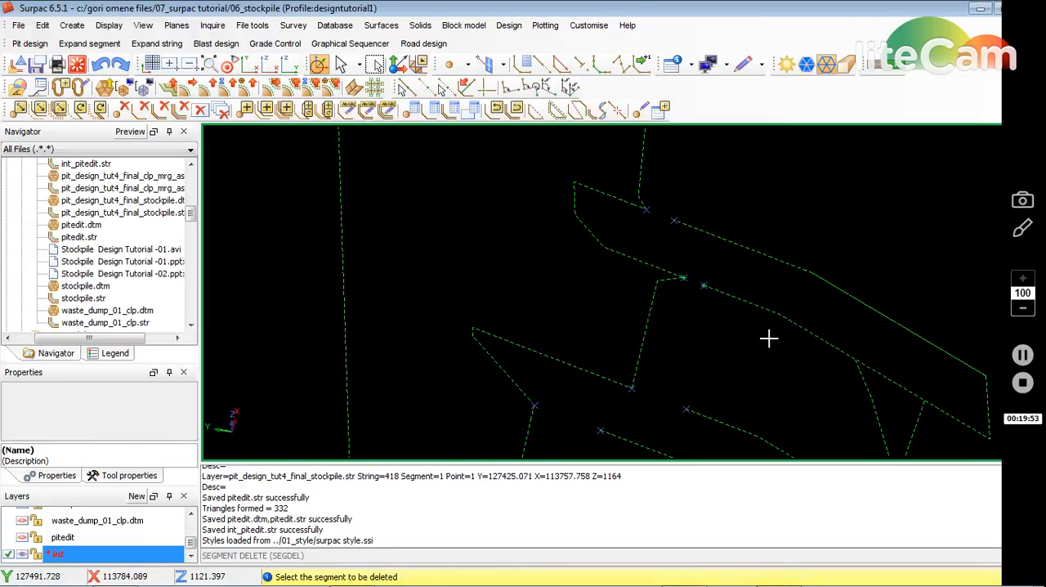
{"action": "left_click", "coordinate": [821, 291]}
{"action": "left_click", "coordinate": [771, 262]}
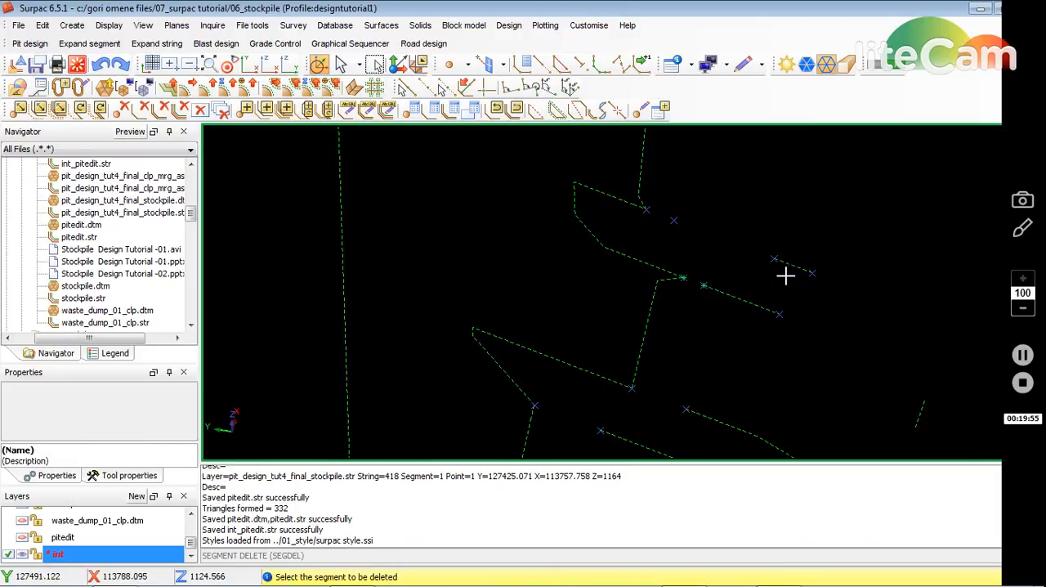
{"action": "left_click", "coordinate": [921, 408]}
{"action": "left_click", "coordinate": [751, 435]}
{"action": "scroll", "coordinate": [697, 349], "scroll_direction": "down", "scroll_amount": 3}
{"action": "scroll", "coordinate": [645, 403], "scroll_direction": "up", "scroll_amount": 3}
{"action": "left_click", "coordinate": [529, 382]}
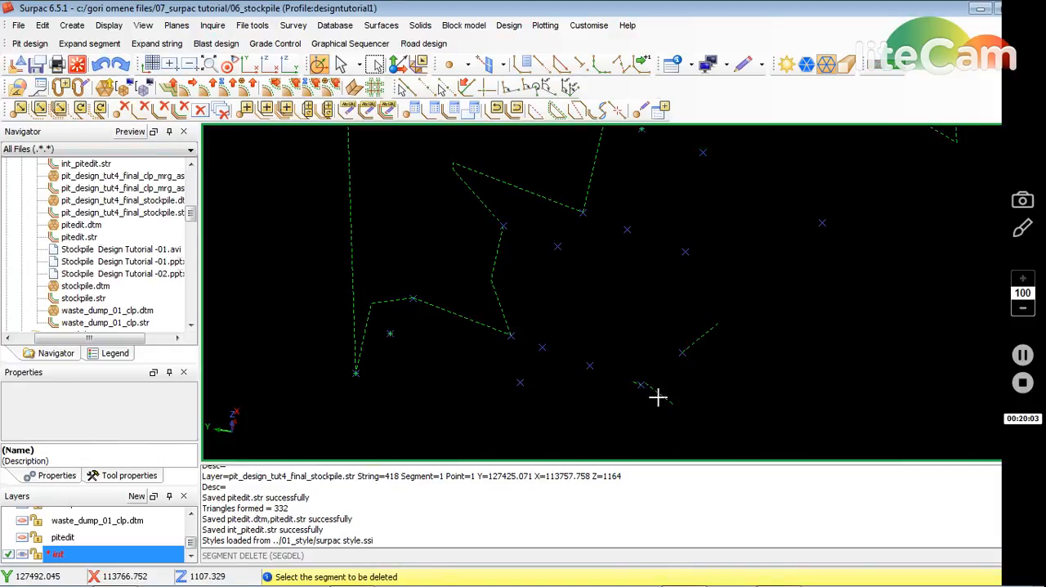
{"action": "scroll", "coordinate": [689, 346], "scroll_direction": "down", "scroll_amount": 2}
{"action": "key", "text": "Escape"}
Delete the small leftover polygon and stray points on the right of the outline
{"action": "left_click", "coordinate": [144, 108]}
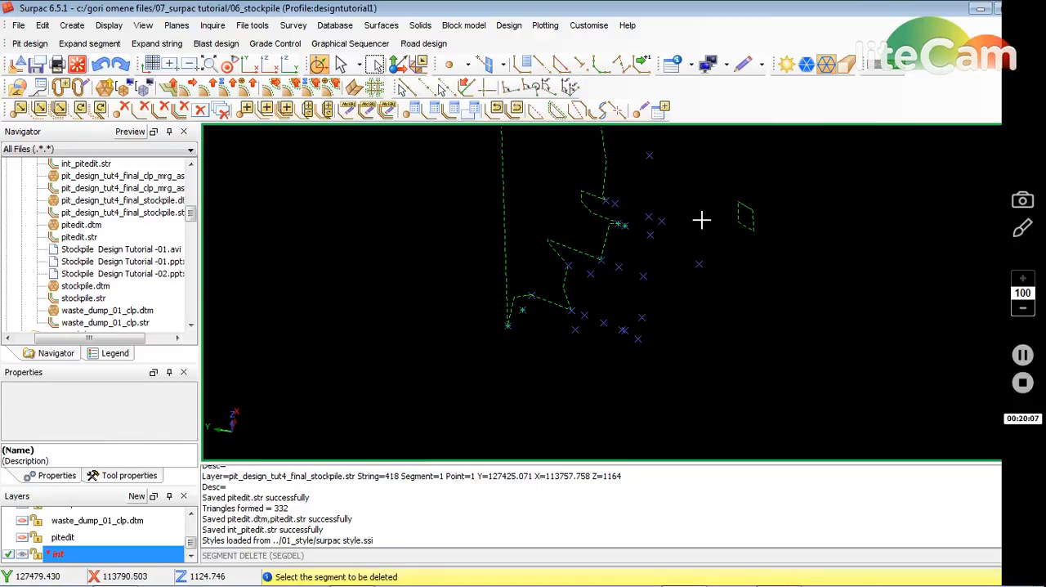
{"action": "left_click", "coordinate": [740, 219]}
{"action": "key", "text": "Escape"}
{"action": "left_click", "coordinate": [125, 109]}
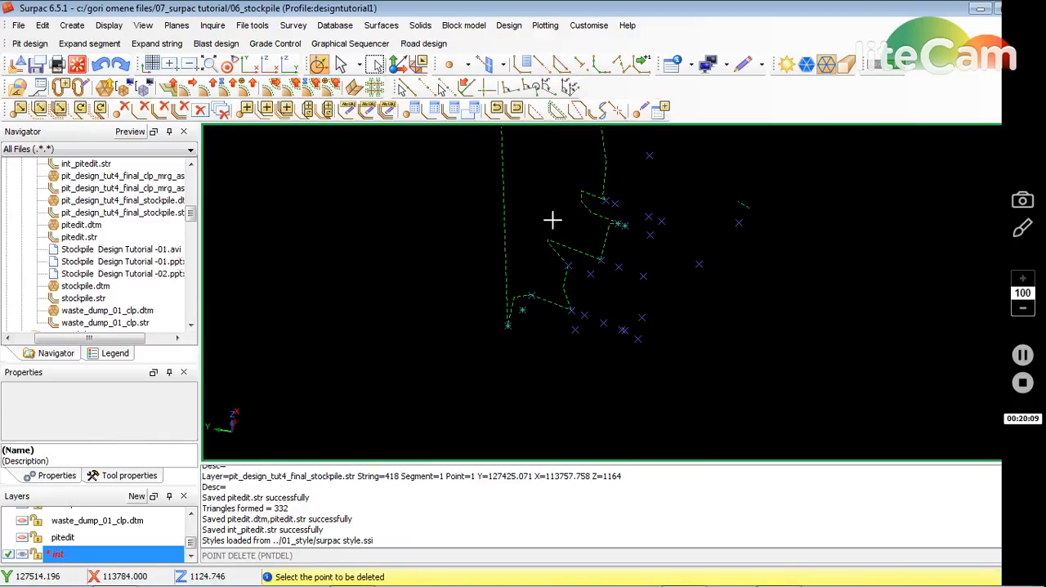
{"action": "scroll", "coordinate": [691, 246], "scroll_direction": "up", "scroll_amount": 2}
{"action": "scroll", "coordinate": [652, 238], "scroll_direction": "down", "scroll_amount": 1}
{"action": "scroll", "coordinate": [575, 250], "scroll_direction": "down", "scroll_amount": 1}
{"action": "left_click", "coordinate": [124, 108]}
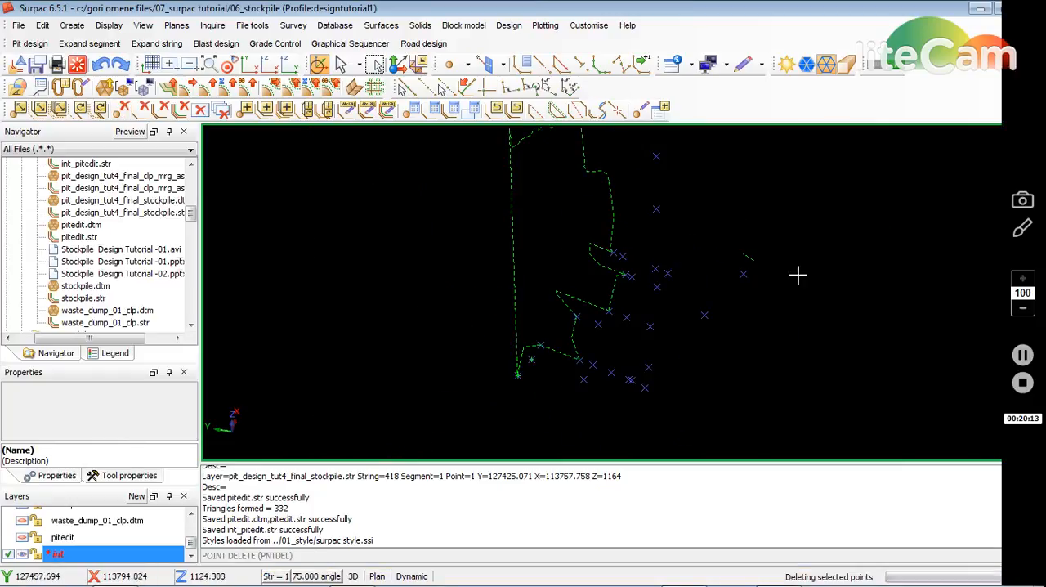
{"action": "left_click", "coordinate": [750, 258]}
{"action": "key", "text": "Escape"}
Remove remaining stray points and erase the temporary markers with ERT
{"action": "left_click", "coordinate": [125, 109]}
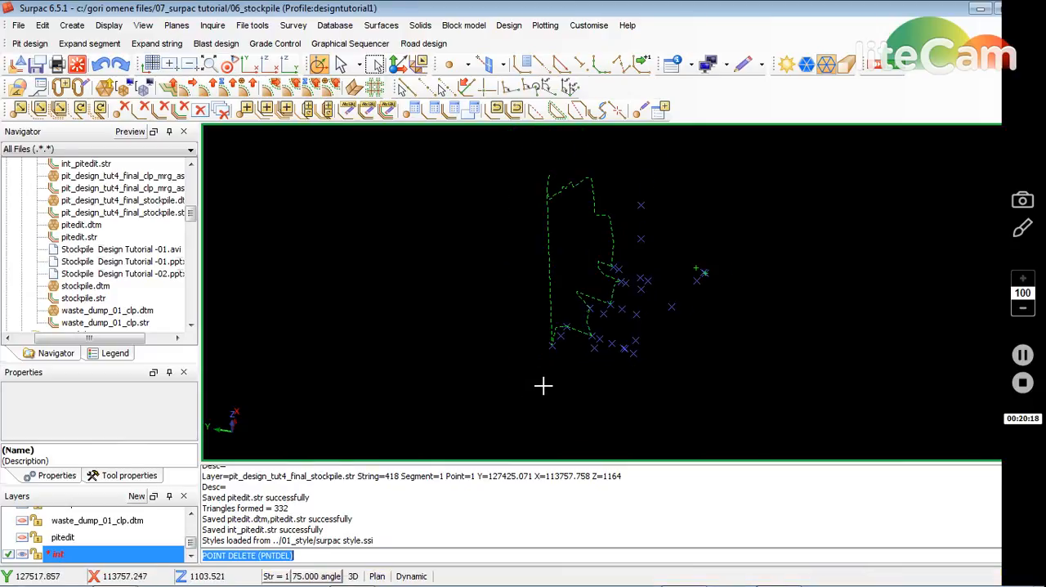
{"action": "scroll", "coordinate": [572, 168], "scroll_direction": "up", "scroll_amount": 1}
{"action": "scroll", "coordinate": [563, 205], "scroll_direction": "up", "scroll_amount": 1}
{"action": "scroll", "coordinate": [511, 180], "scroll_direction": "down", "scroll_amount": 1}
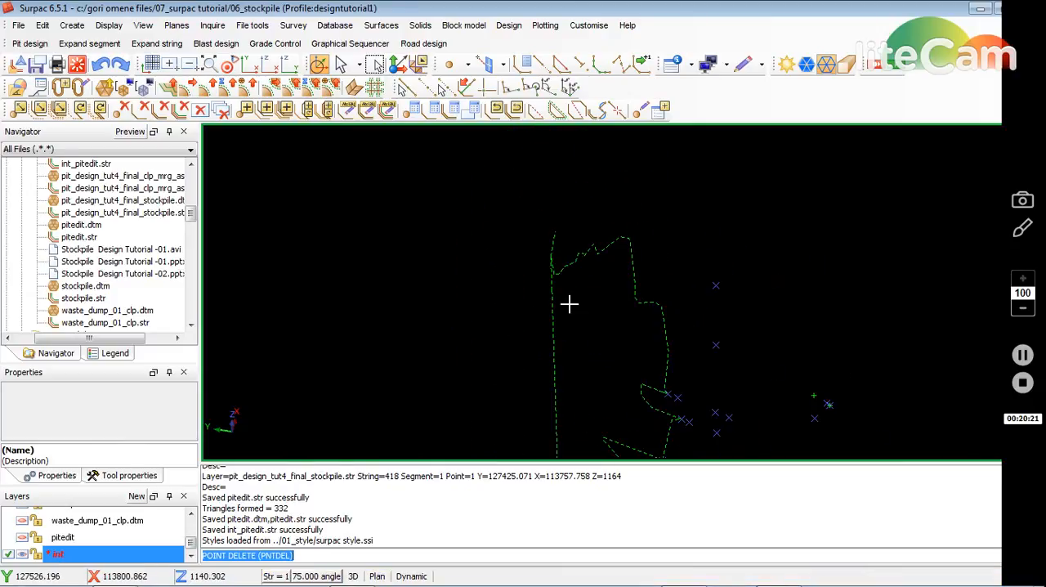
{"action": "scroll", "coordinate": [518, 270], "scroll_direction": "down", "scroll_amount": 1}
{"action": "scroll", "coordinate": [738, 360], "scroll_direction": "up", "scroll_amount": 1}
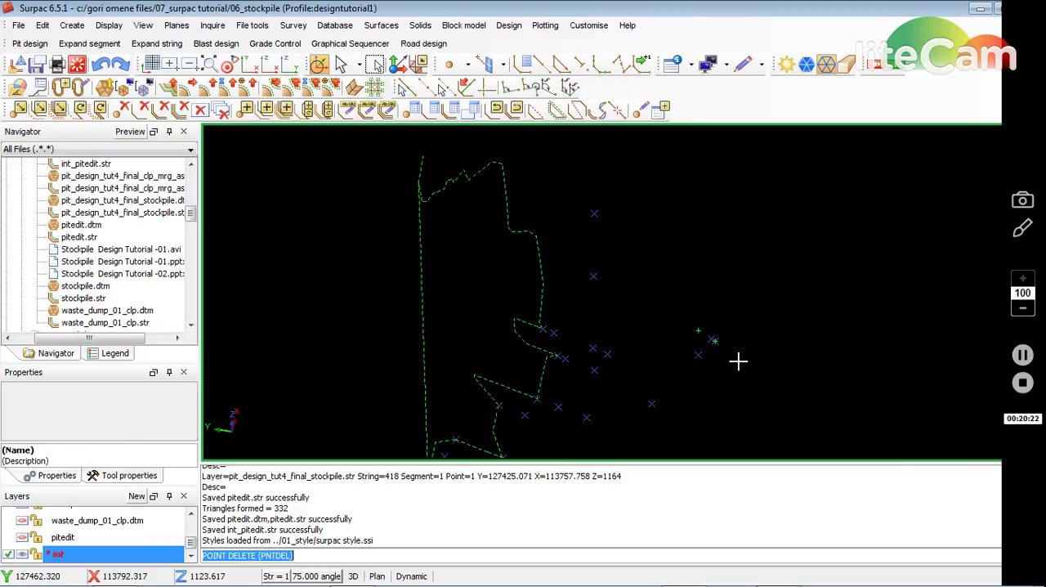
{"action": "left_click", "coordinate": [124, 108]}
{"action": "key", "text": "Escape"}
{"action": "type", "text": "ERT"}
{"action": "key", "text": "Return"}
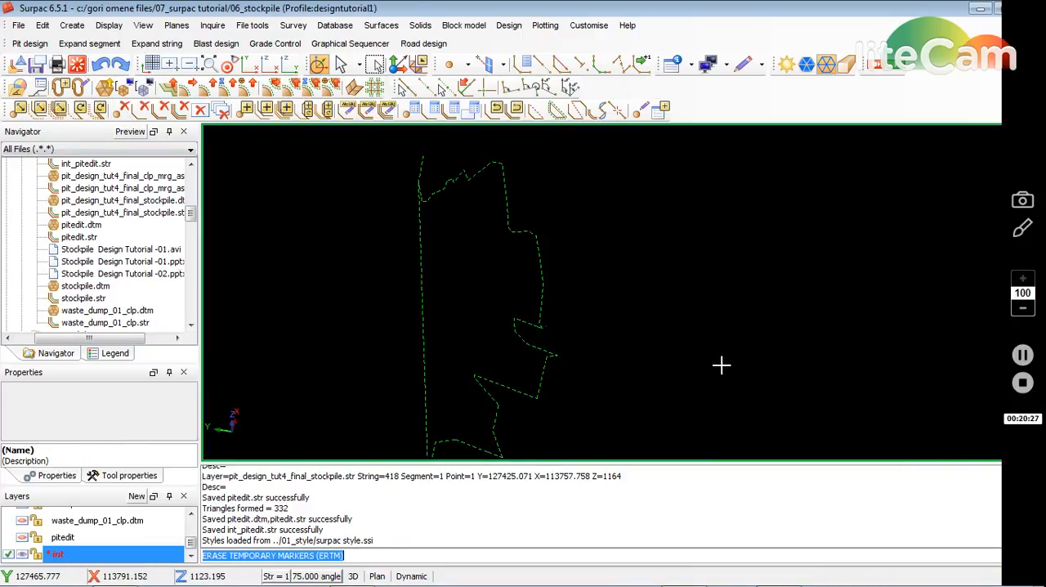
{"action": "scroll", "coordinate": [564, 319], "scroll_direction": "up", "scroll_amount": 2}
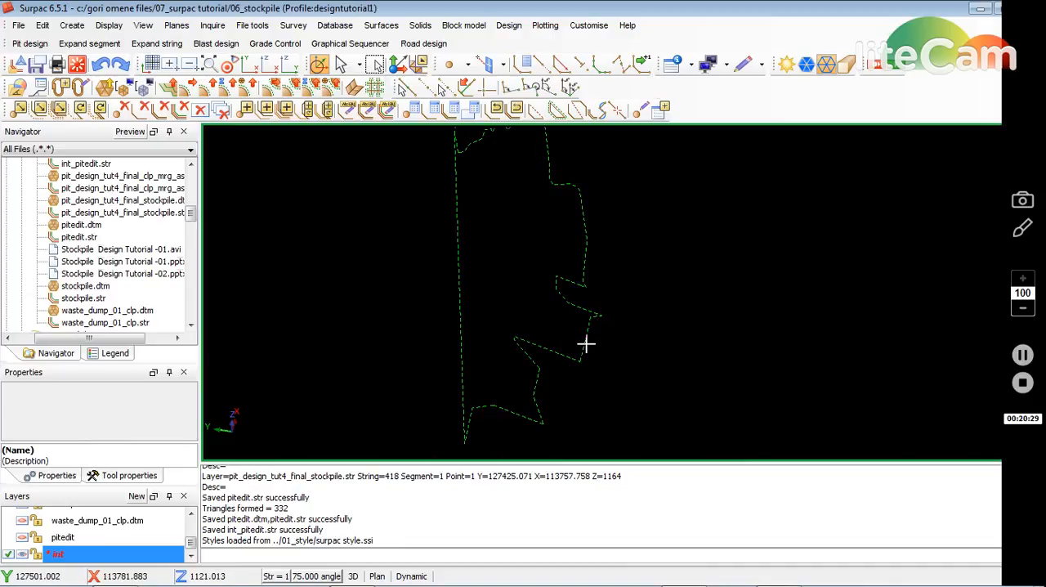
{"action": "scroll", "coordinate": [585, 344], "scroll_direction": "down", "scroll_amount": 1}
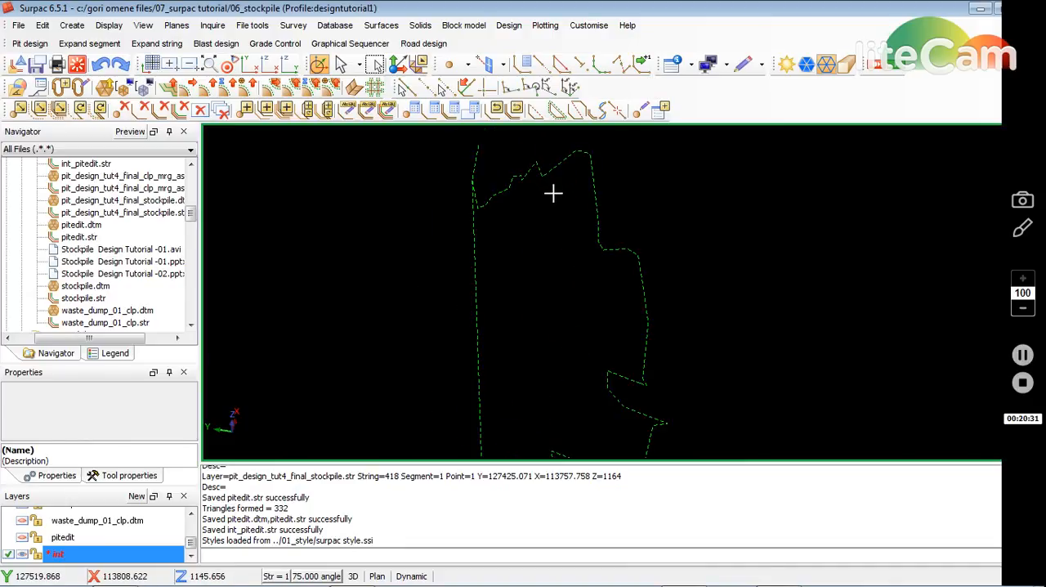
{"action": "scroll", "coordinate": [558, 220], "scroll_direction": "down", "scroll_amount": 1}
{"action": "scroll", "coordinate": [669, 386], "scroll_direction": "up", "scroll_amount": 1}
{"action": "scroll", "coordinate": [645, 378], "scroll_direction": "down", "scroll_amount": 1}
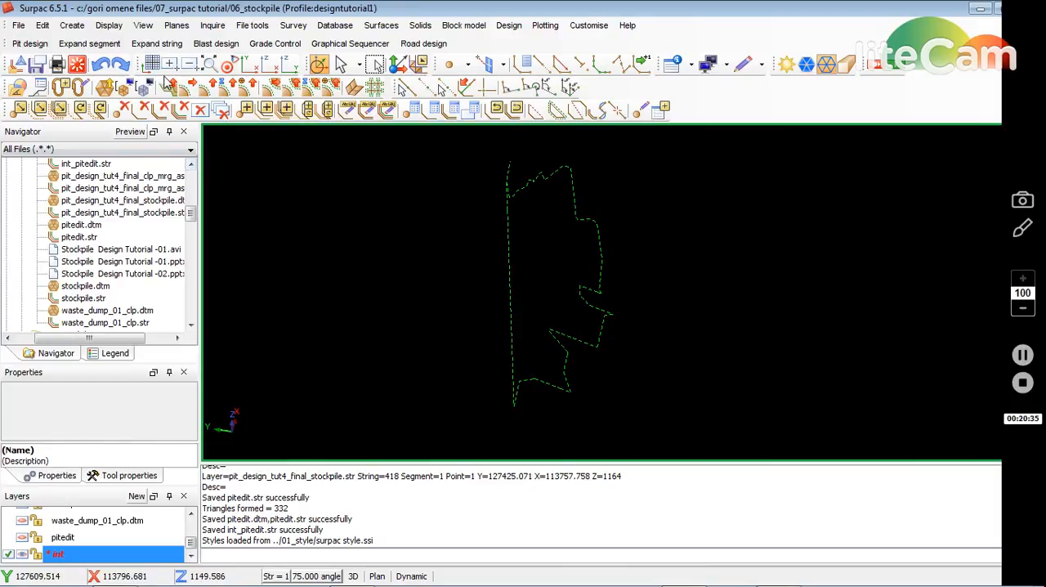
Run Segment Clean with the Spikes check set to remove on the outline string
{"action": "left_click", "coordinate": [42, 24]}
{"action": "mouse_move", "coordinate": [74, 75]}
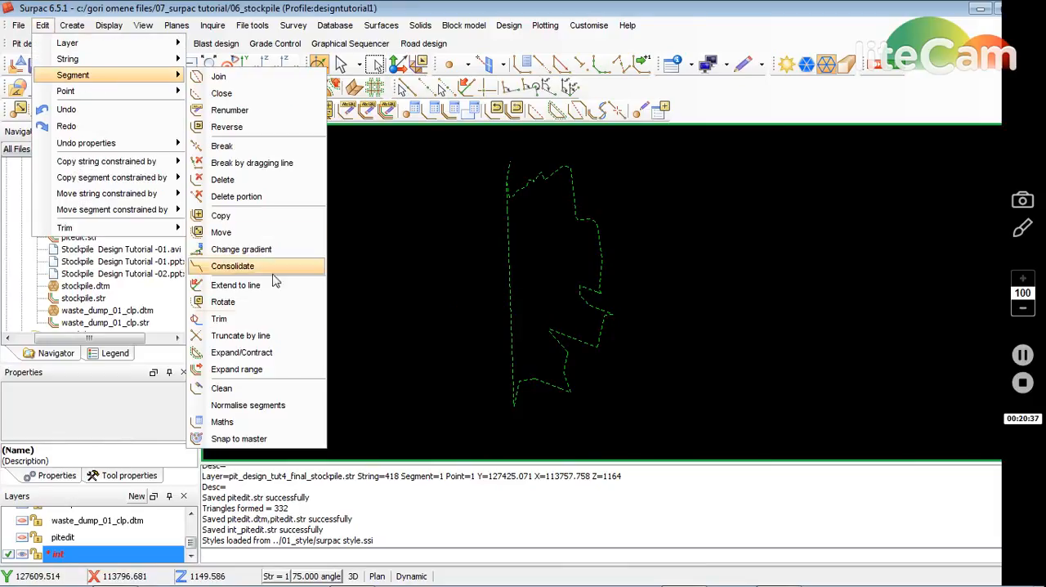
{"action": "left_click", "coordinate": [258, 388]}
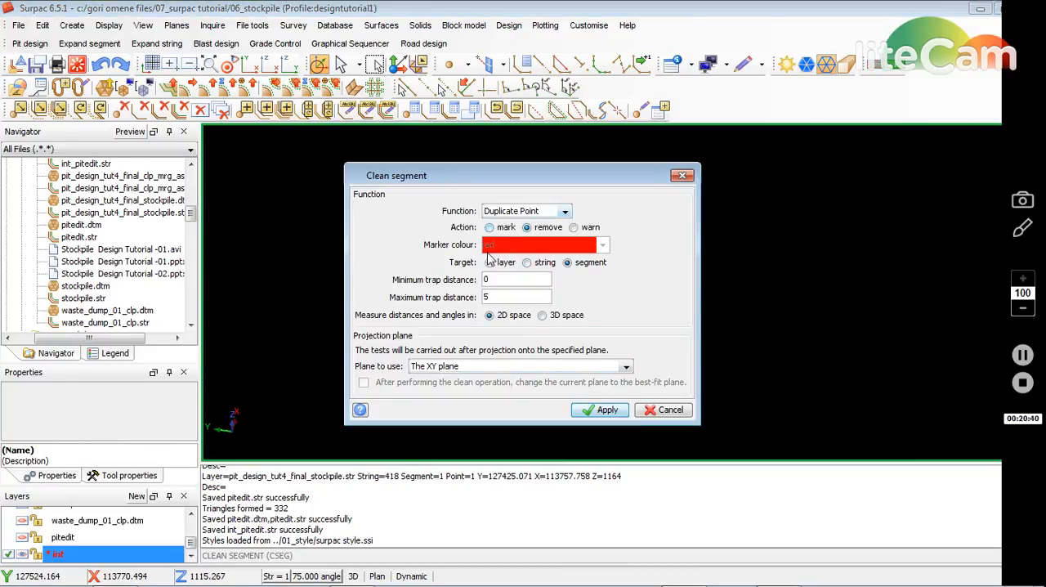
{"action": "left_click", "coordinate": [566, 214]}
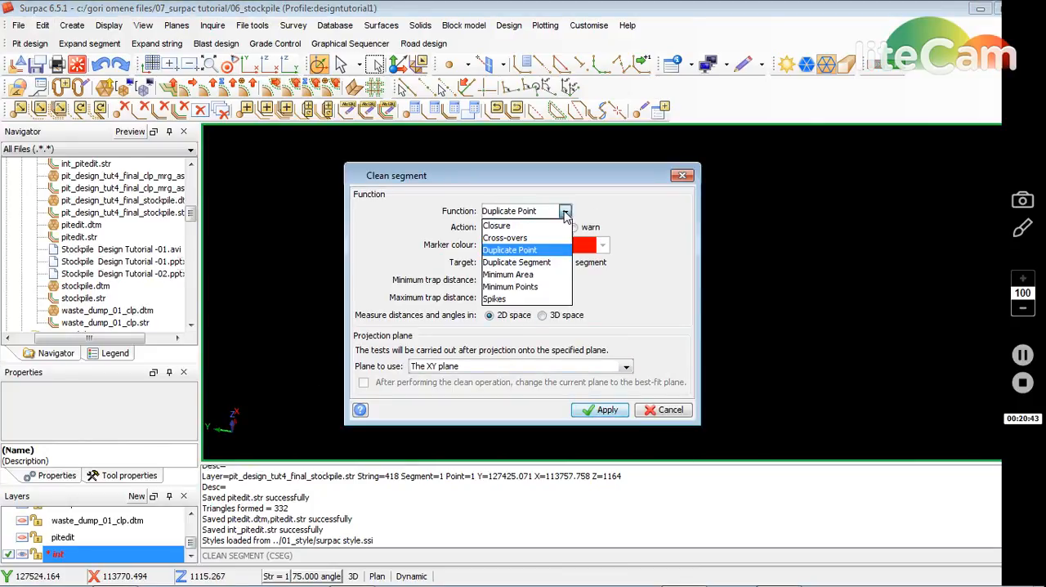
{"action": "left_click", "coordinate": [517, 299]}
{"action": "left_click", "coordinate": [527, 227]}
{"action": "left_click", "coordinate": [601, 409]}
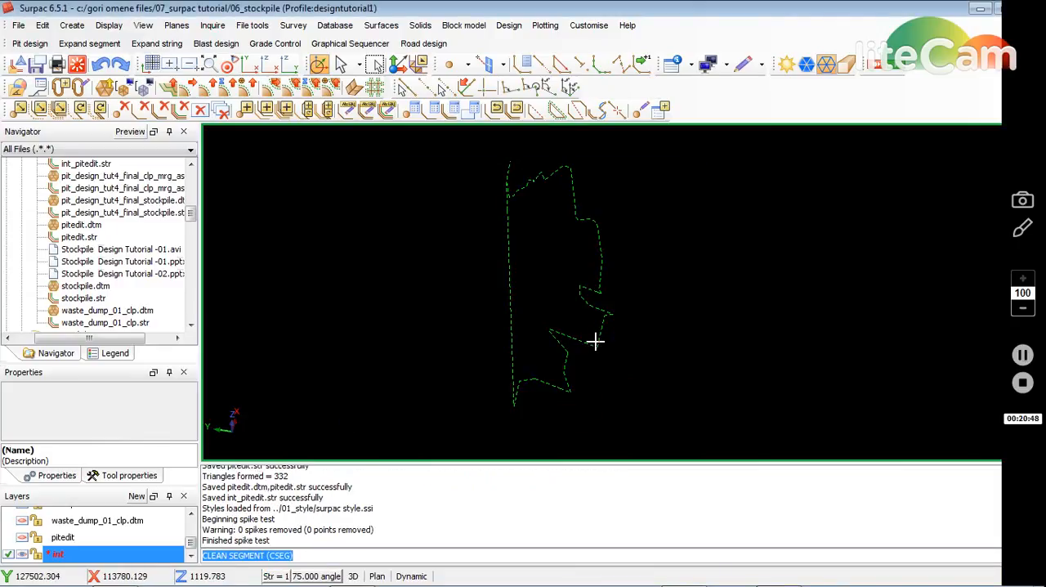
{"action": "scroll", "coordinate": [544, 250], "scroll_direction": "up", "scroll_amount": 3}
{"action": "scroll", "coordinate": [523, 189], "scroll_direction": "up", "scroll_amount": 2}
{"action": "scroll", "coordinate": [513, 195], "scroll_direction": "down", "scroll_amount": 1}
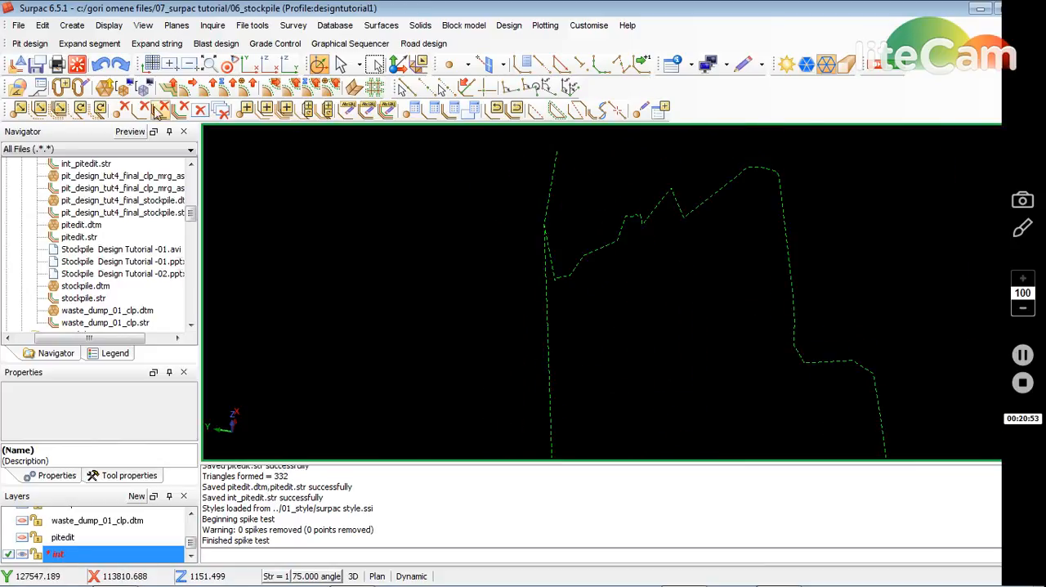
Delete the unwanted top vertex of the outline string
{"action": "left_click", "coordinate": [123, 108]}
{"action": "left_click", "coordinate": [567, 168]}
{"action": "key", "text": "Escape"}
{"action": "scroll", "coordinate": [535, 239], "scroll_direction": "up", "scroll_amount": 2}
{"action": "scroll", "coordinate": [570, 273], "scroll_direction": "down", "scroll_amount": 1}
{"action": "scroll", "coordinate": [645, 404], "scroll_direction": "up", "scroll_amount": 2}
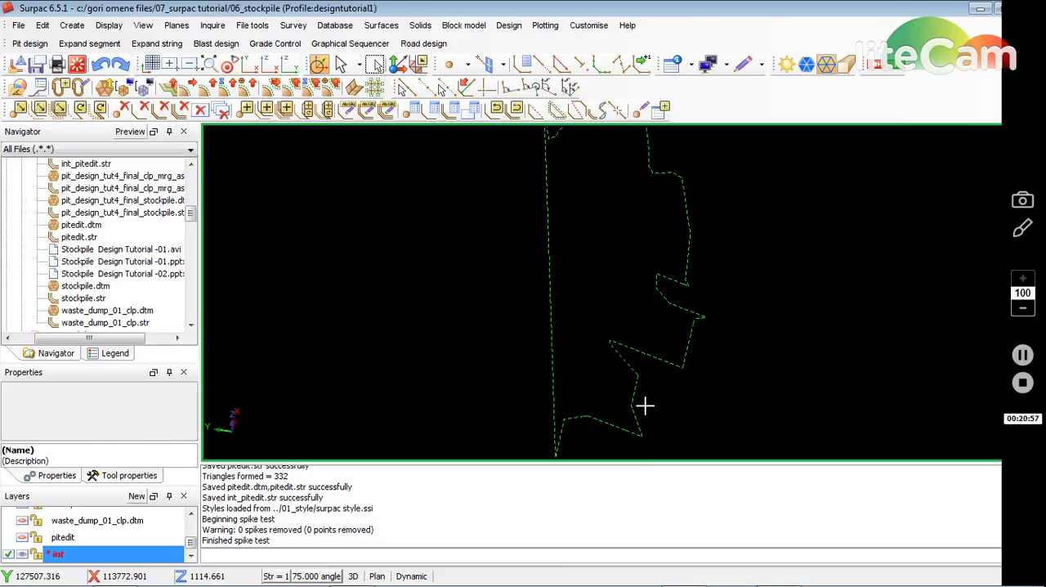
Run Segment Clean with the Duplicate Point check set to remove, deleting two points
{"action": "left_click", "coordinate": [43, 25]}
{"action": "mouse_move", "coordinate": [74, 74]}
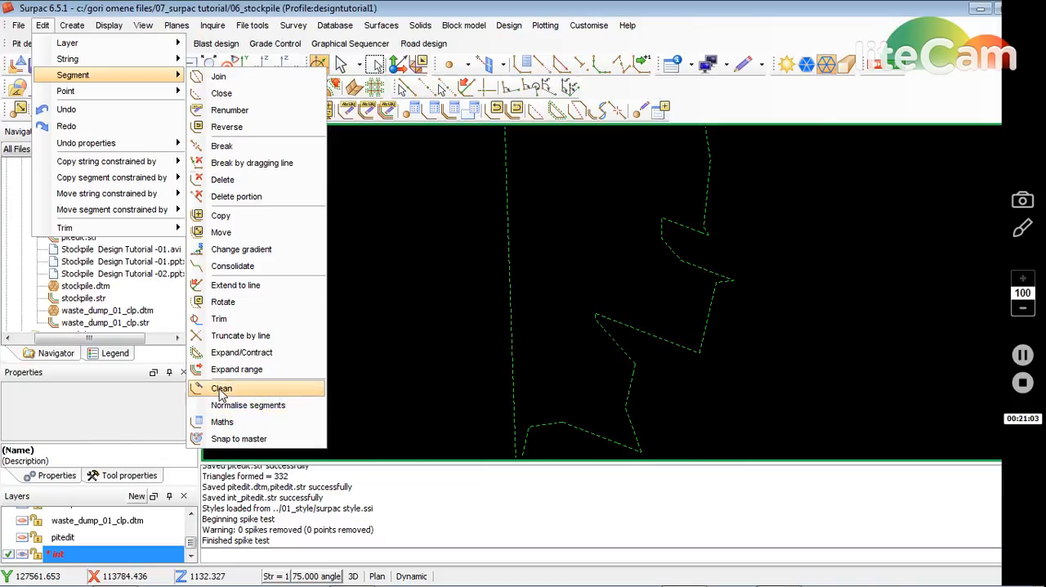
{"action": "left_click", "coordinate": [223, 389]}
{"action": "left_click", "coordinate": [565, 212]}
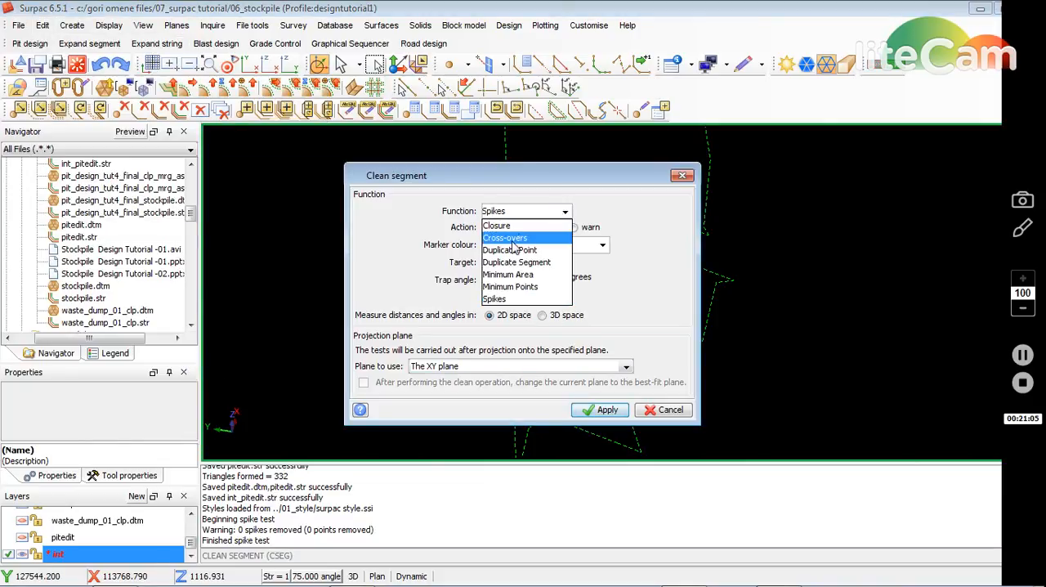
{"action": "left_click", "coordinate": [513, 249]}
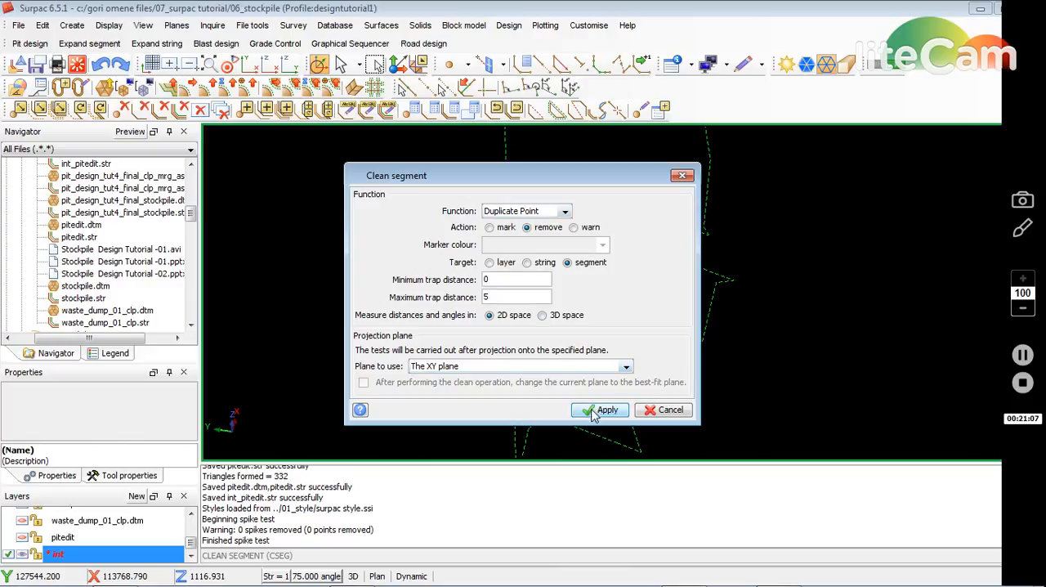
{"action": "left_click", "coordinate": [595, 411]}
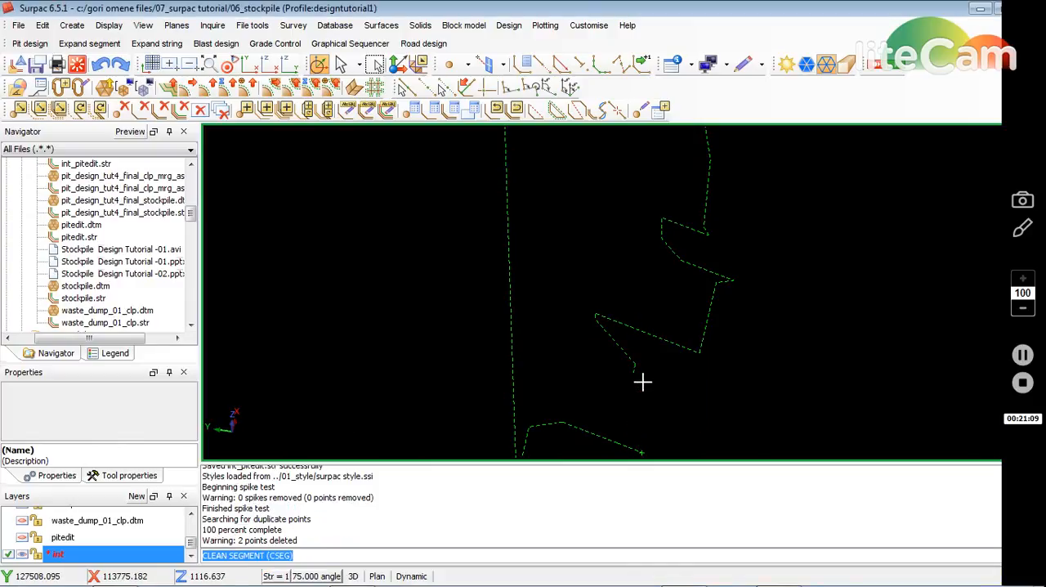
{"action": "scroll", "coordinate": [694, 364], "scroll_direction": "down", "scroll_amount": 1}
{"action": "key", "text": "BackSpace"}
{"action": "left_click", "coordinate": [124, 107]}
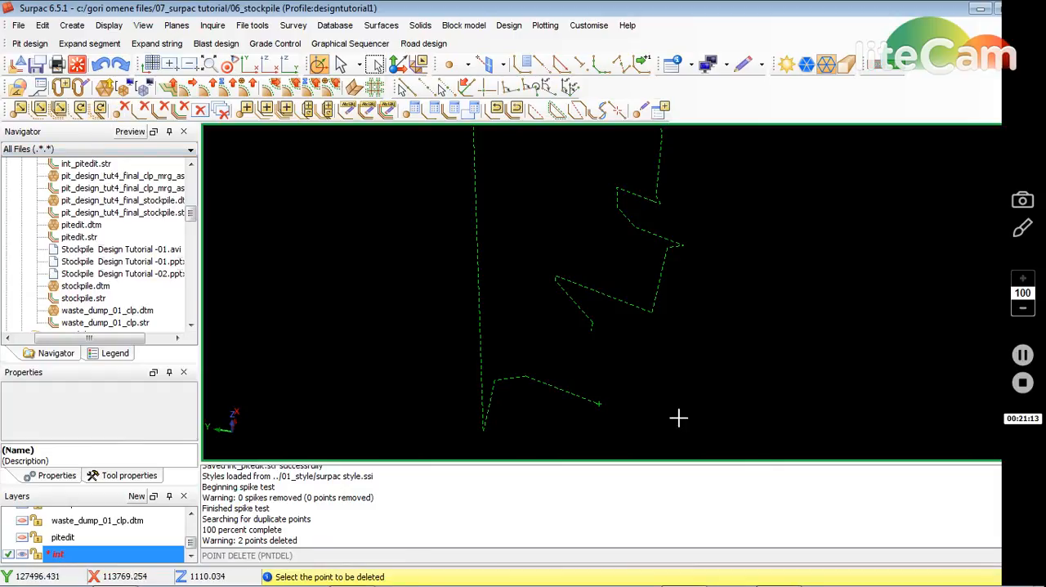
{"action": "key", "text": "Escape"}
{"action": "scroll", "coordinate": [602, 313], "scroll_direction": "up", "scroll_amount": 2}
{"action": "scroll", "coordinate": [599, 314], "scroll_direction": "up", "scroll_amount": 2}
{"action": "scroll", "coordinate": [589, 309], "scroll_direction": "down", "scroll_amount": 3}
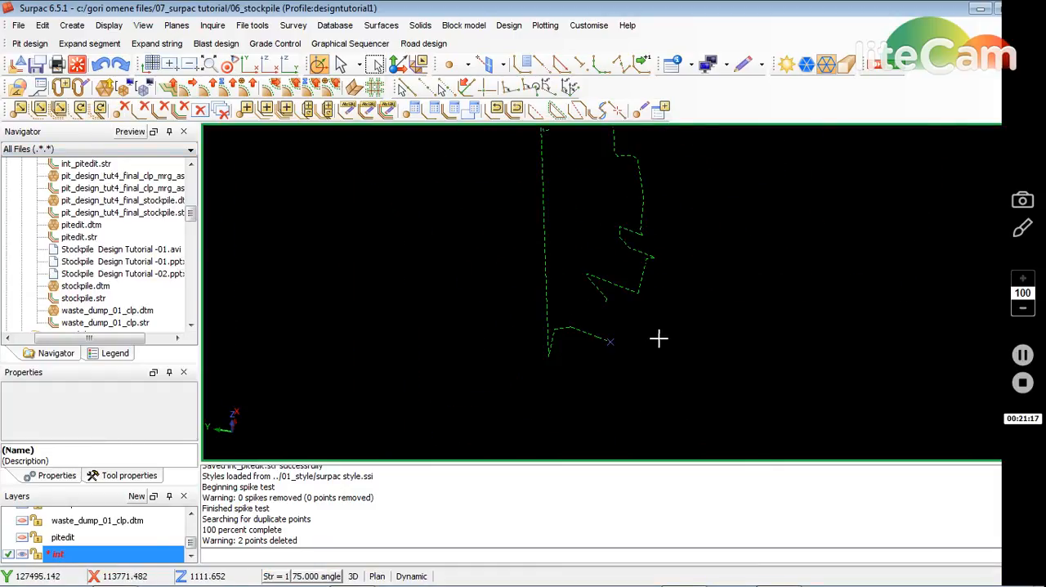
Undo the segment close and renumber two segments of string 7 to string 4001
{"action": "left_click", "coordinate": [537, 108]}
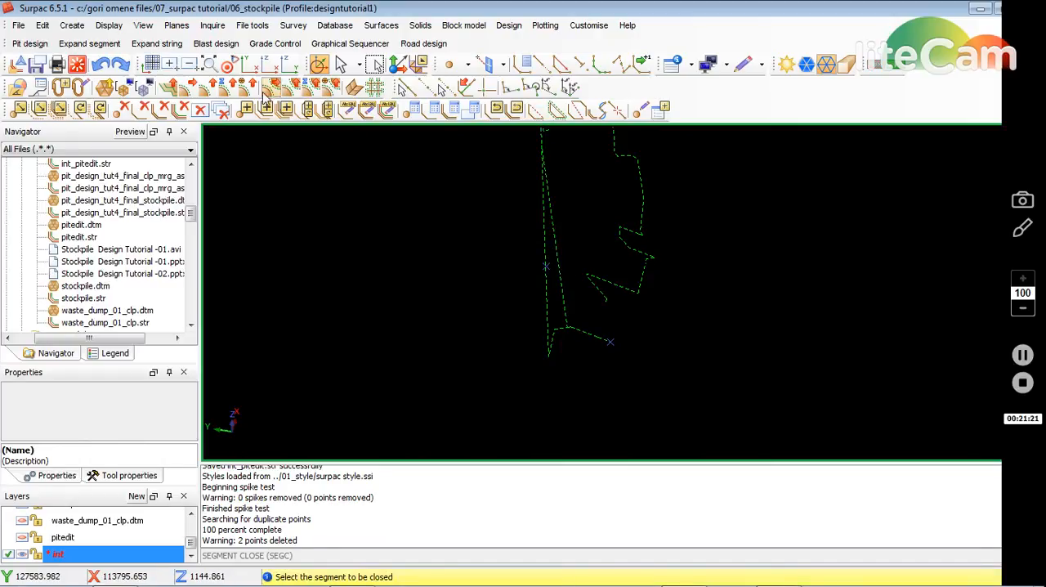
{"action": "left_click", "coordinate": [101, 64]}
{"action": "left_click", "coordinate": [355, 112]}
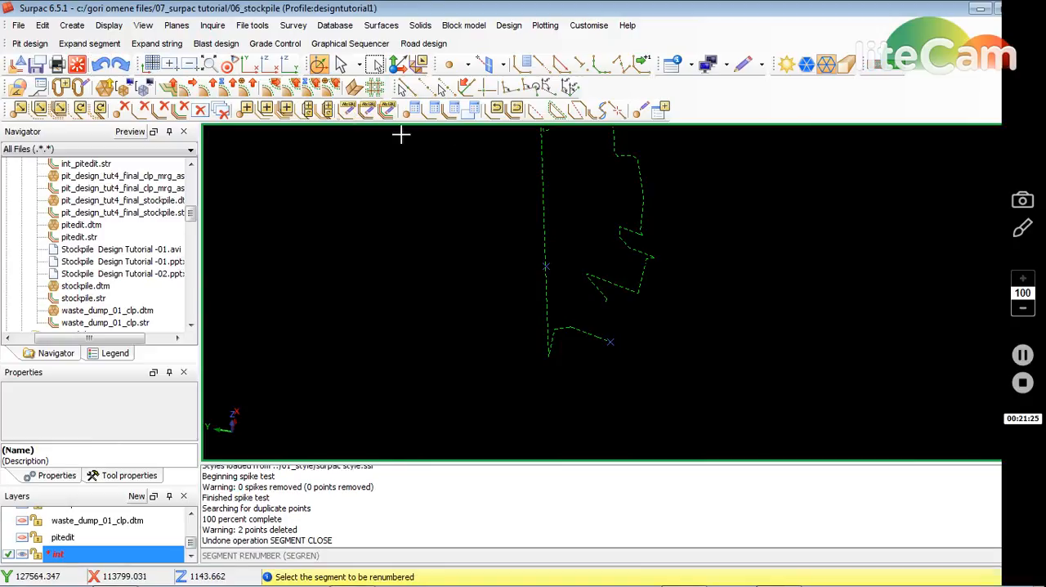
{"action": "left_click", "coordinate": [548, 249]}
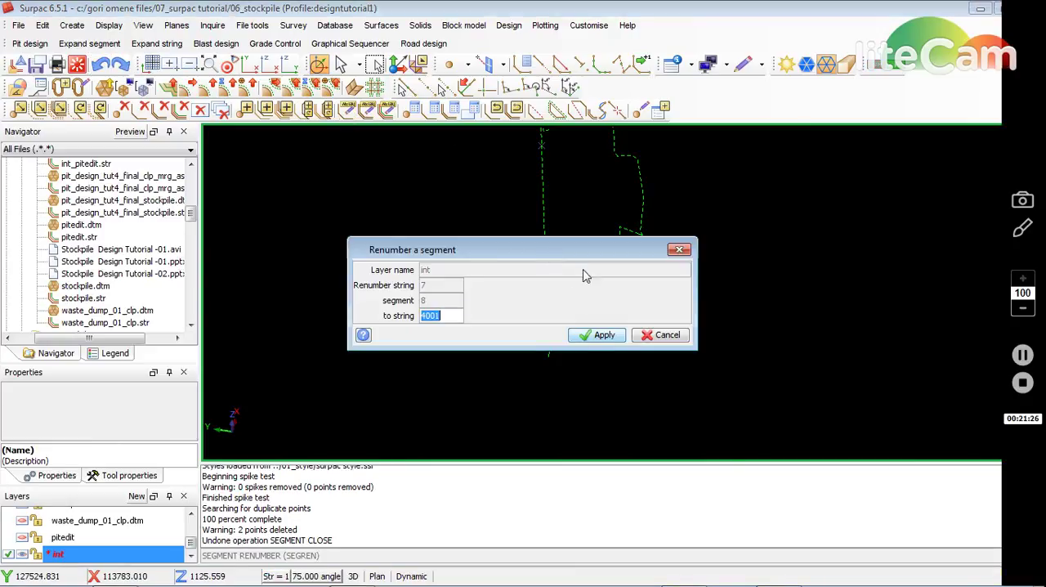
{"action": "left_click", "coordinate": [598, 335]}
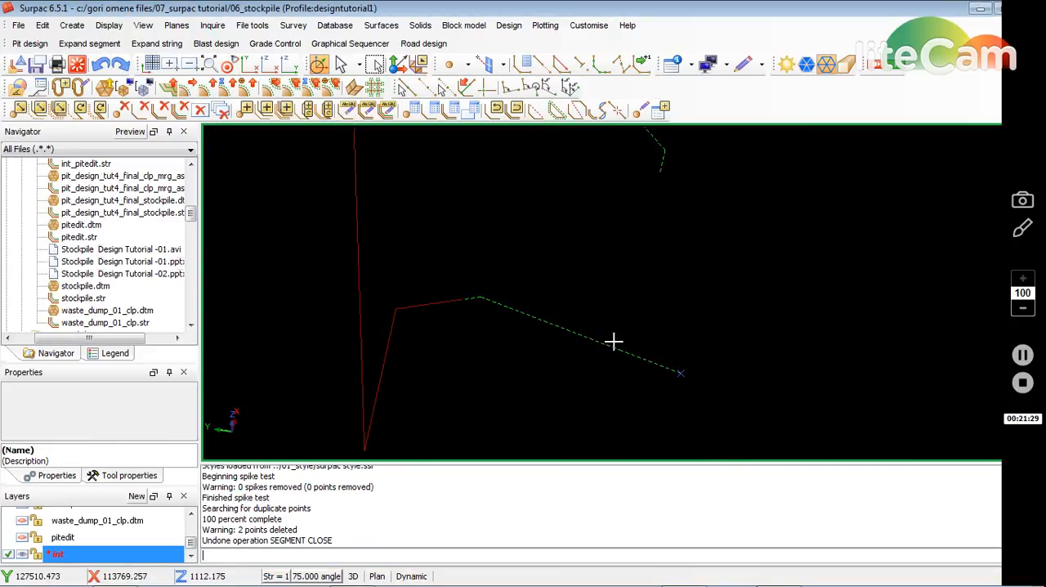
{"action": "left_click", "coordinate": [521, 311]}
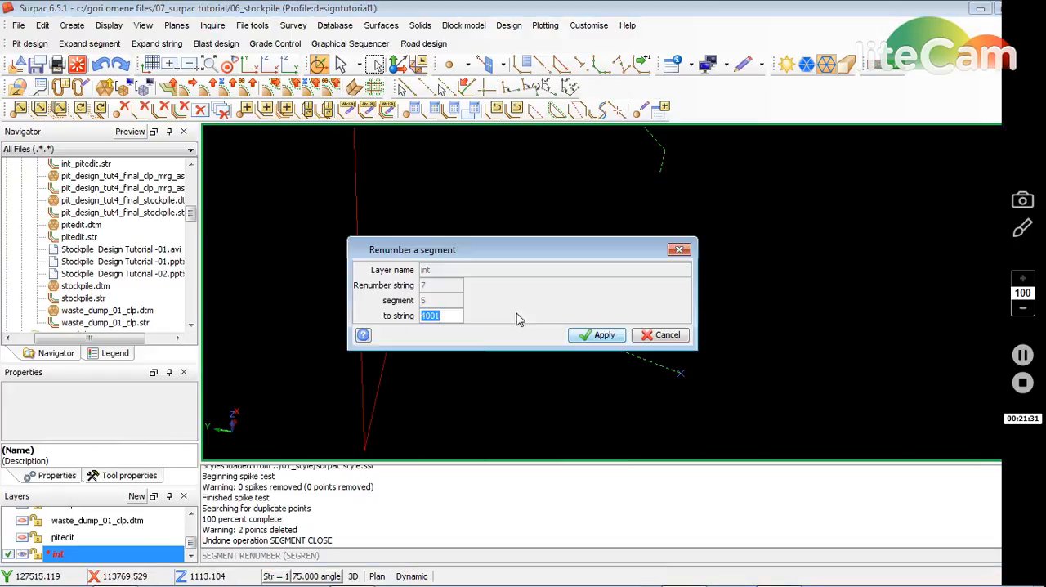
{"action": "left_click", "coordinate": [597, 335]}
{"action": "scroll", "coordinate": [474, 299], "scroll_direction": "up", "scroll_amount": 3}
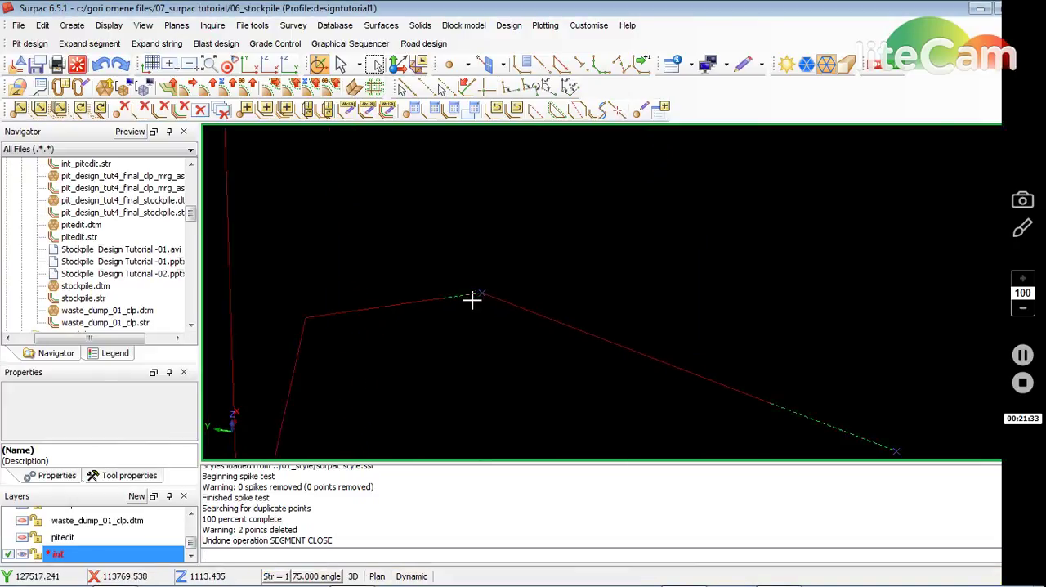
Abandon a delete and a join, then renumber another segment to string 4001
{"action": "left_click", "coordinate": [164, 108]}
{"action": "key", "text": "Escape"}
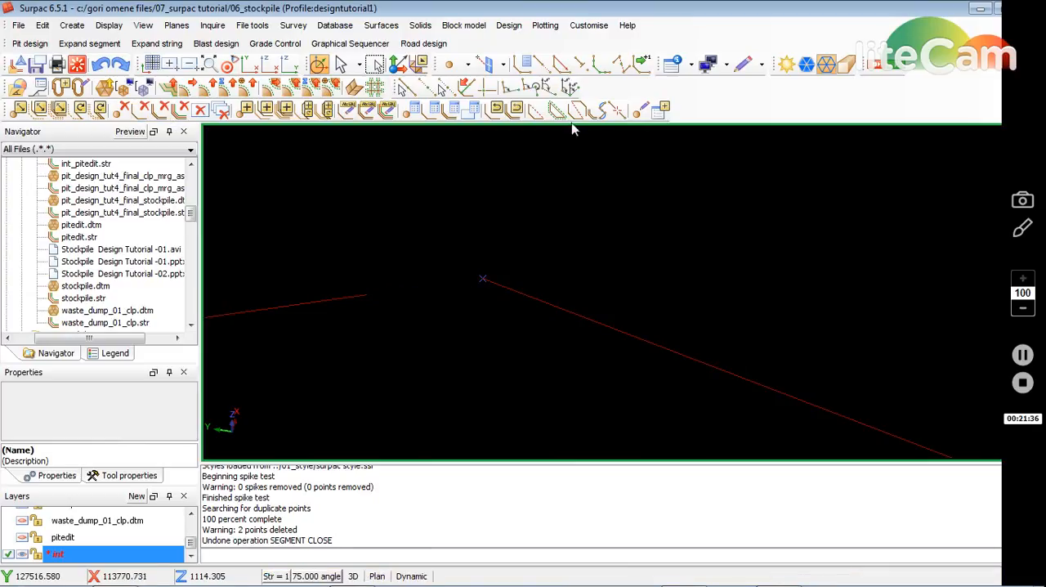
{"action": "left_click", "coordinate": [576, 110]}
{"action": "mouse_move", "coordinate": [474, 274]}
{"action": "middle_mouse_down"}
{"action": "mouse_move", "coordinate": [715, 362]}
{"action": "mouse_move", "coordinate": [782, 344]}
{"action": "mouse_move", "coordinate": [710, 310]}
{"action": "middle_mouse_up"}
{"action": "key", "text": "Escape"}
{"action": "key", "text": "BackSpace"}
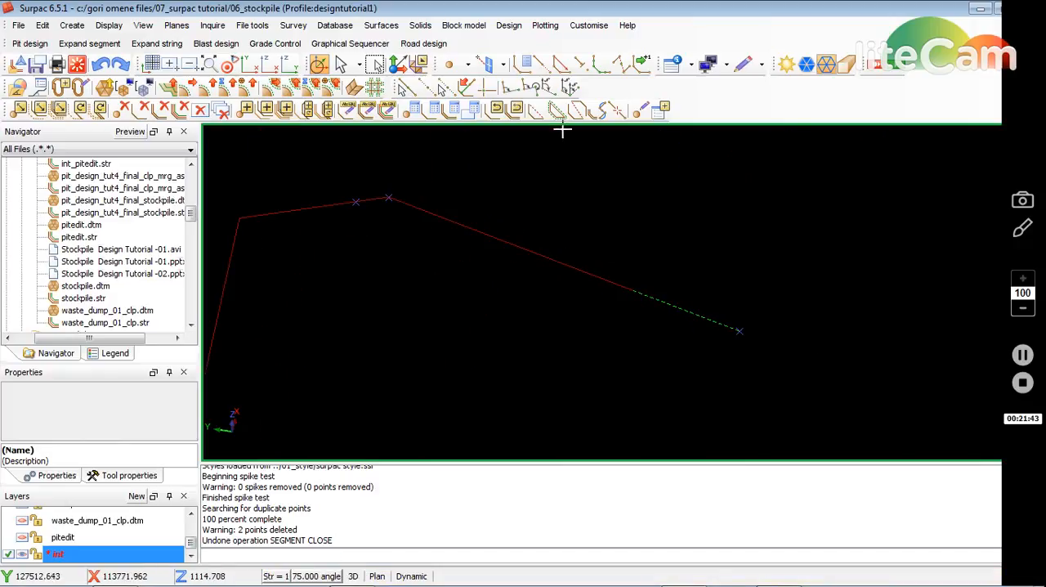
{"action": "left_click", "coordinate": [347, 111]}
{"action": "left_click", "coordinate": [699, 307]}
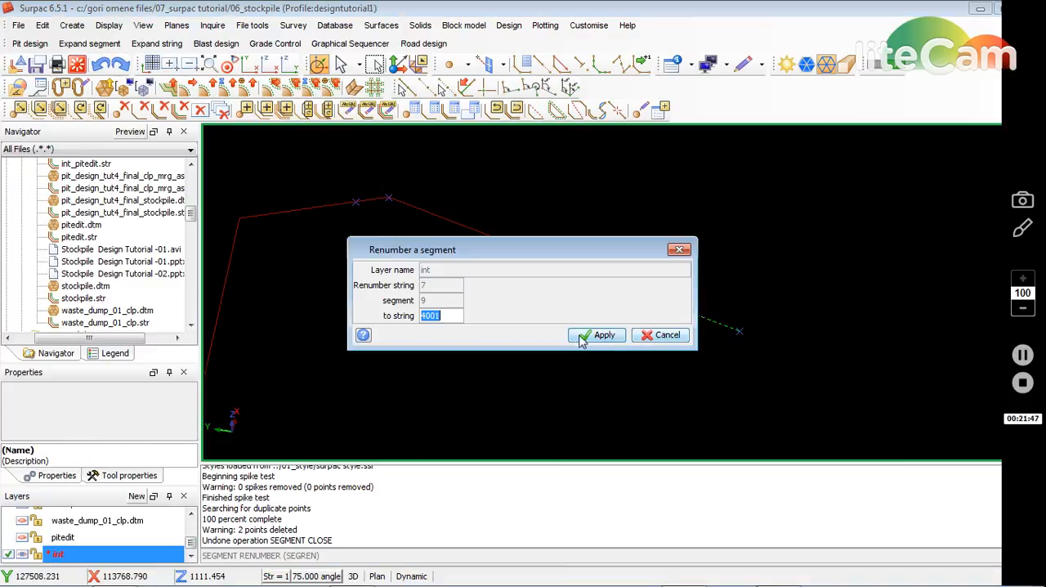
{"action": "left_click", "coordinate": [595, 335]}
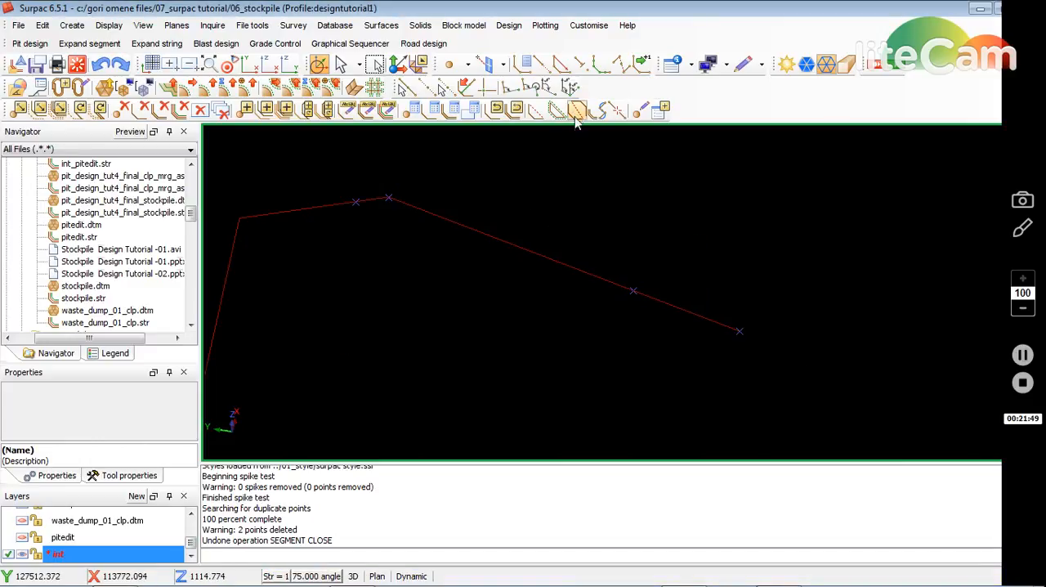
Try joining two segments, cancel, and move the green dashed segment to string 4001
{"action": "left_click", "coordinate": [577, 109]}
{"action": "left_click", "coordinate": [642, 305]}
{"action": "left_click", "coordinate": [594, 292]}
{"action": "scroll", "coordinate": [605, 307], "scroll_direction": "down", "scroll_amount": 2}
{"action": "scroll", "coordinate": [677, 270], "scroll_direction": "down", "scroll_amount": 2}
{"action": "key", "text": "Escape"}
{"action": "scroll", "coordinate": [680, 285], "scroll_direction": "down", "scroll_amount": 2}
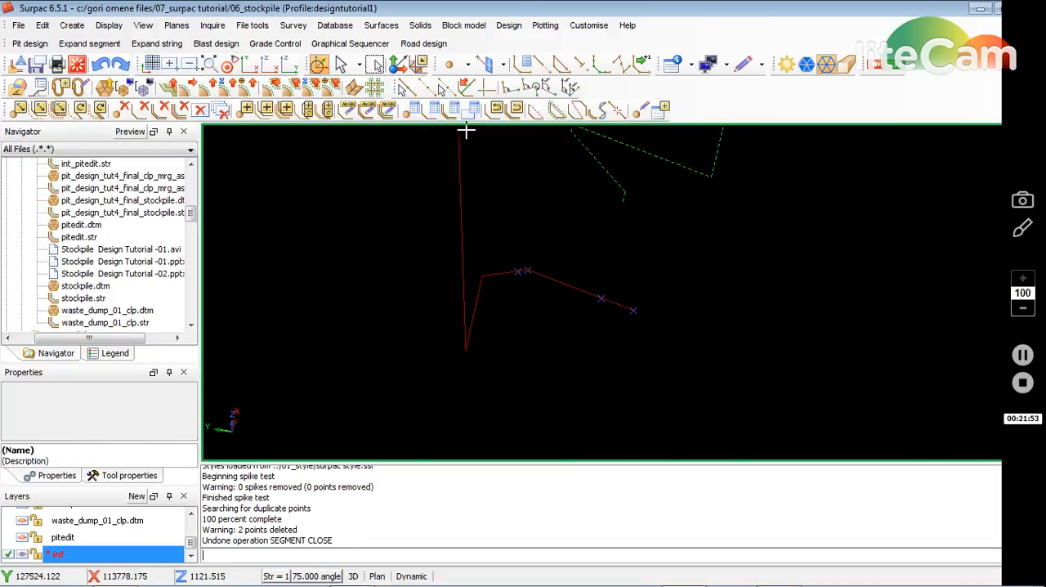
{"action": "left_click", "coordinate": [347, 109]}
{"action": "left_click", "coordinate": [617, 193]}
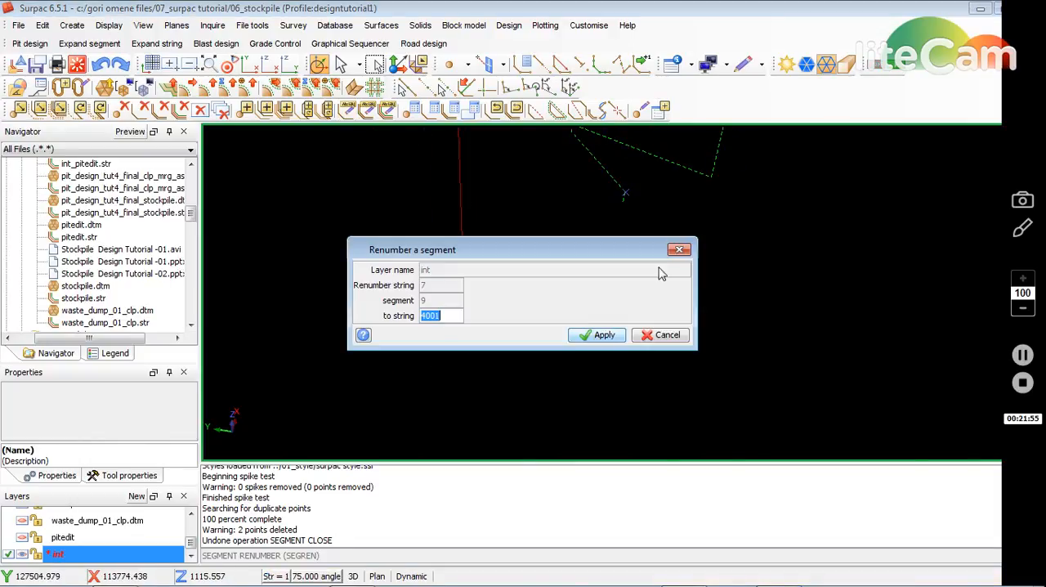
{"action": "left_click", "coordinate": [602, 335]}
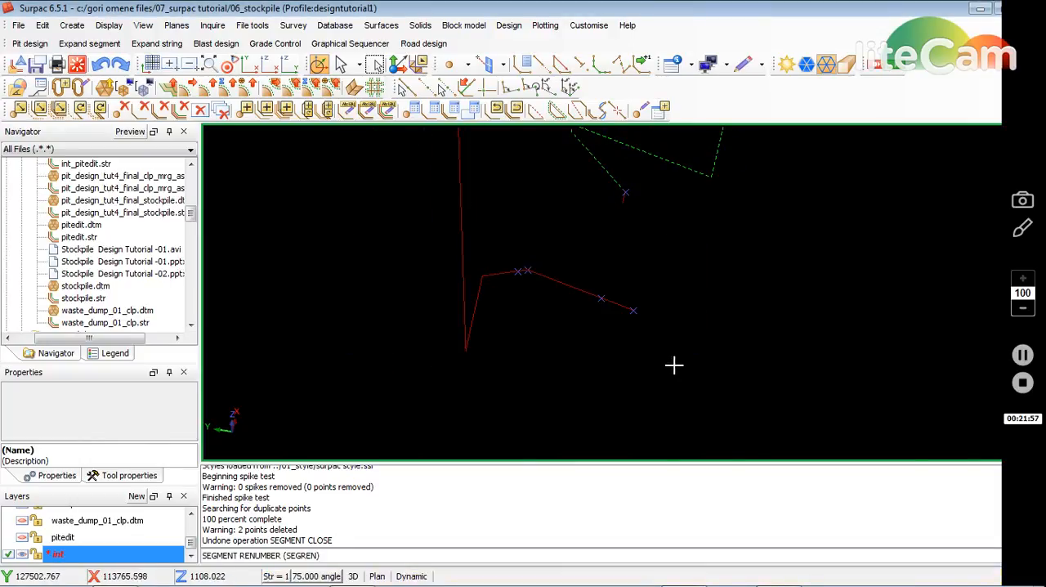
Join the two renumbered segments into one with GSEGJ
{"action": "left_click", "coordinate": [576, 108]}
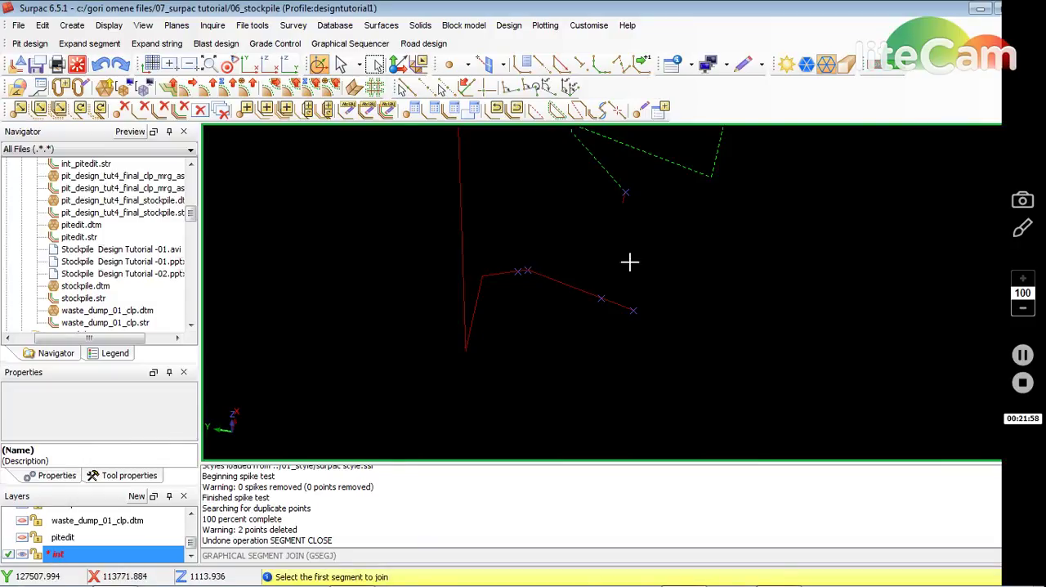
{"action": "left_click", "coordinate": [635, 306]}
{"action": "left_click", "coordinate": [621, 199]}
{"action": "key", "text": "Escape"}
{"action": "scroll", "coordinate": [629, 238], "scroll_direction": "up", "scroll_amount": 3}
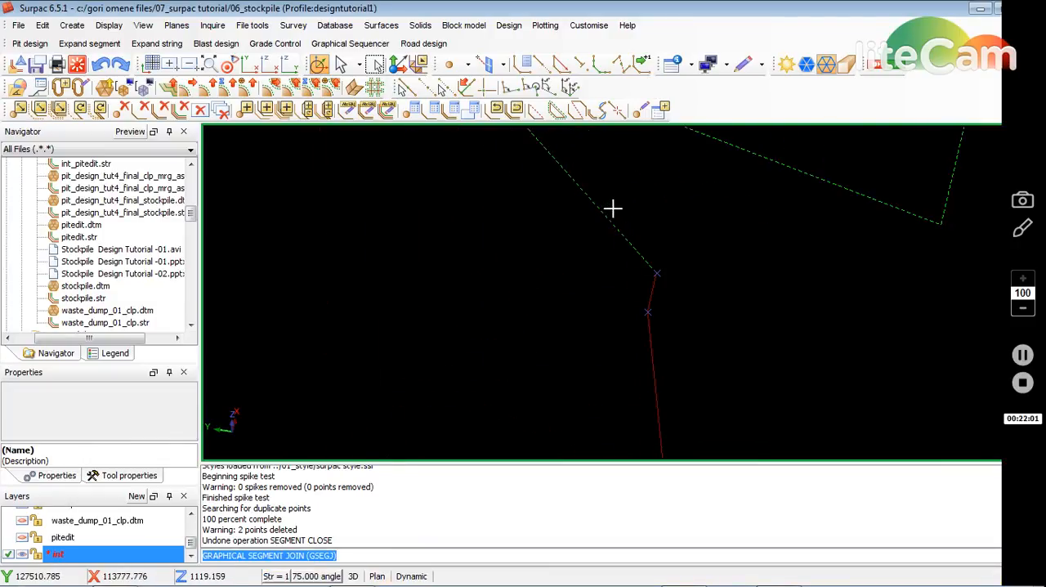
Renumber the next green segment into string 4001, cancelling the follow-up join
{"action": "left_click", "coordinate": [347, 109]}
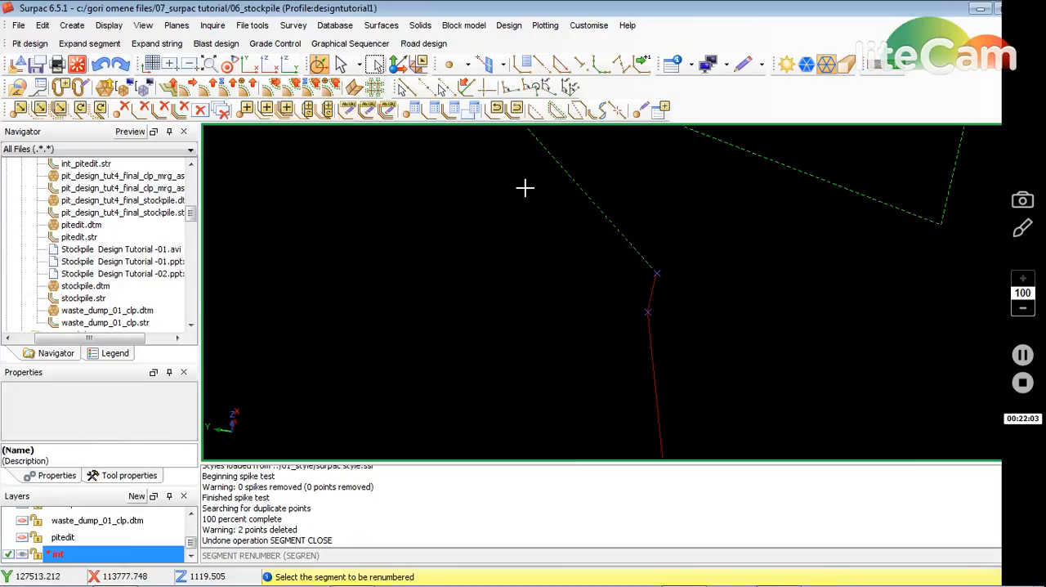
{"action": "left_click", "coordinate": [566, 197]}
{"action": "type", "text": "1"}
{"action": "left_click", "coordinate": [597, 335]}
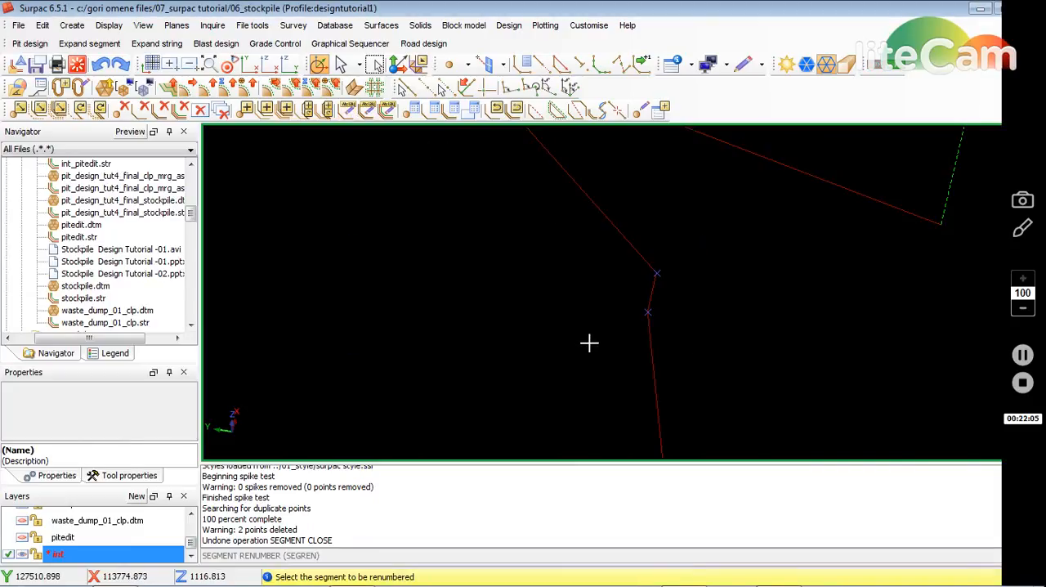
{"action": "left_click", "coordinate": [578, 108]}
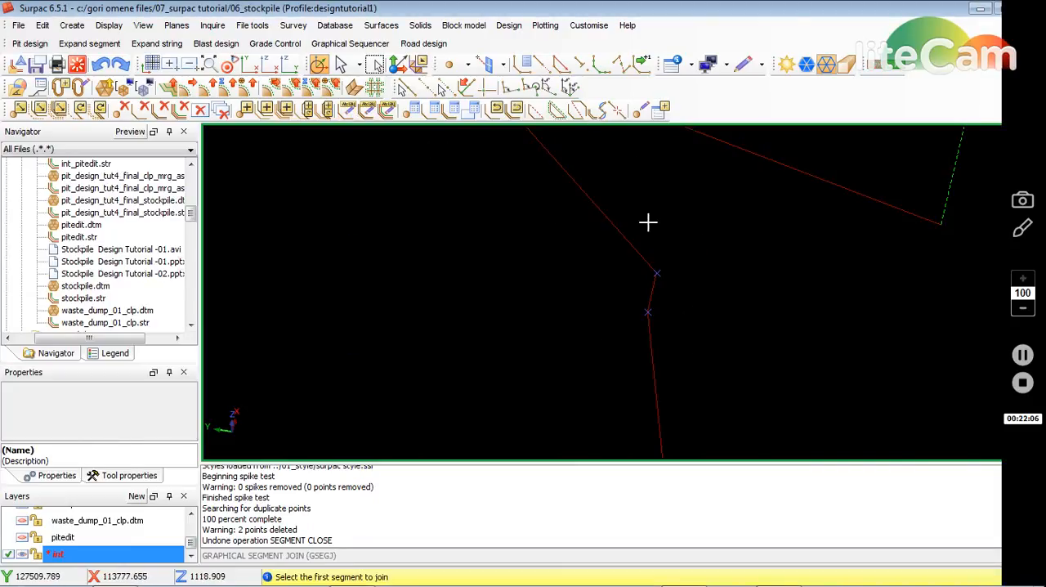
{"action": "mouse_move", "coordinate": [602, 259]}
{"action": "middle_mouse_down"}
{"action": "mouse_move", "coordinate": [790, 250]}
{"action": "mouse_move", "coordinate": [724, 259]}
{"action": "middle_mouse_up"}
{"action": "key", "text": "Escape"}
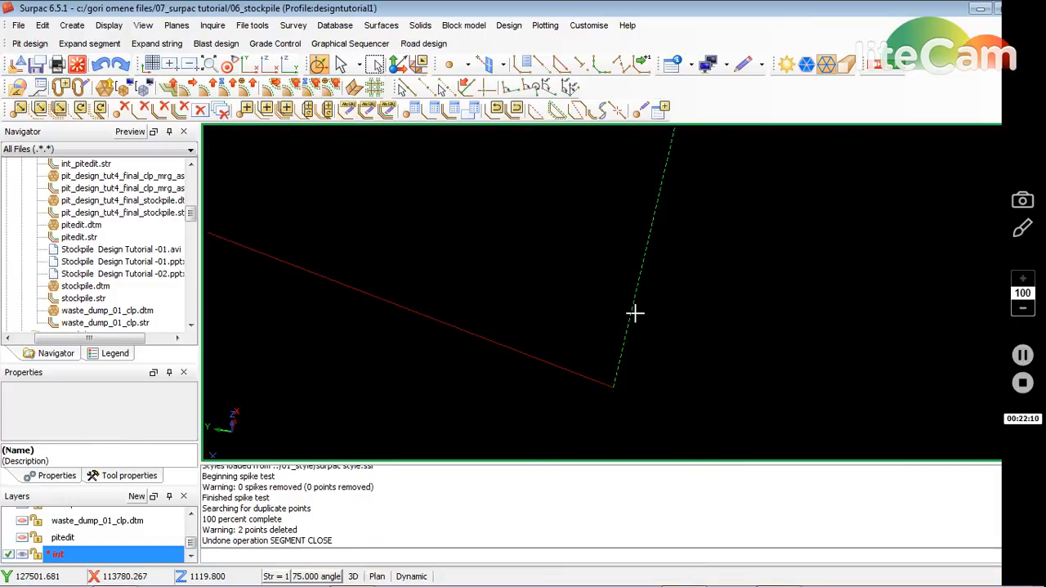
Move segment 6 into string 4001 and join it to the neighbouring segment
{"action": "left_click", "coordinate": [347, 109]}
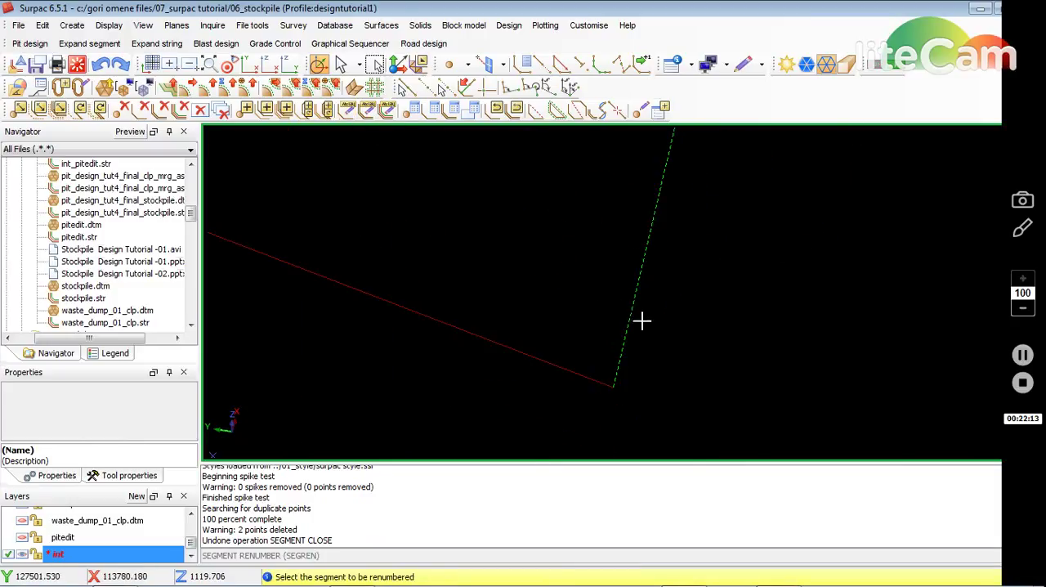
{"action": "left_click", "coordinate": [631, 310]}
{"action": "left_click", "coordinate": [604, 335]}
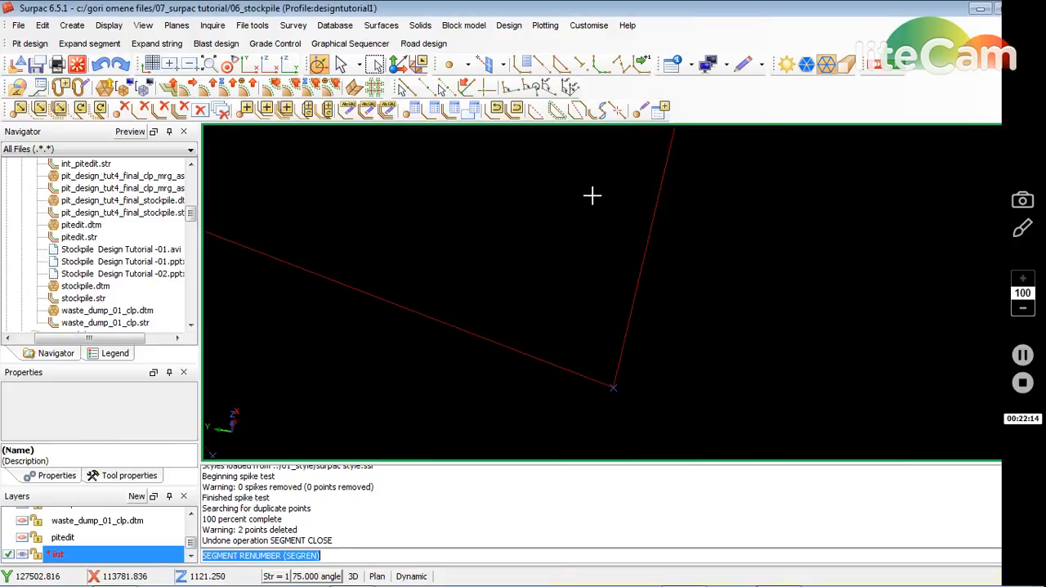
{"action": "left_click", "coordinate": [582, 111]}
{"action": "left_click", "coordinate": [614, 358]}
{"action": "left_click", "coordinate": [580, 376]}
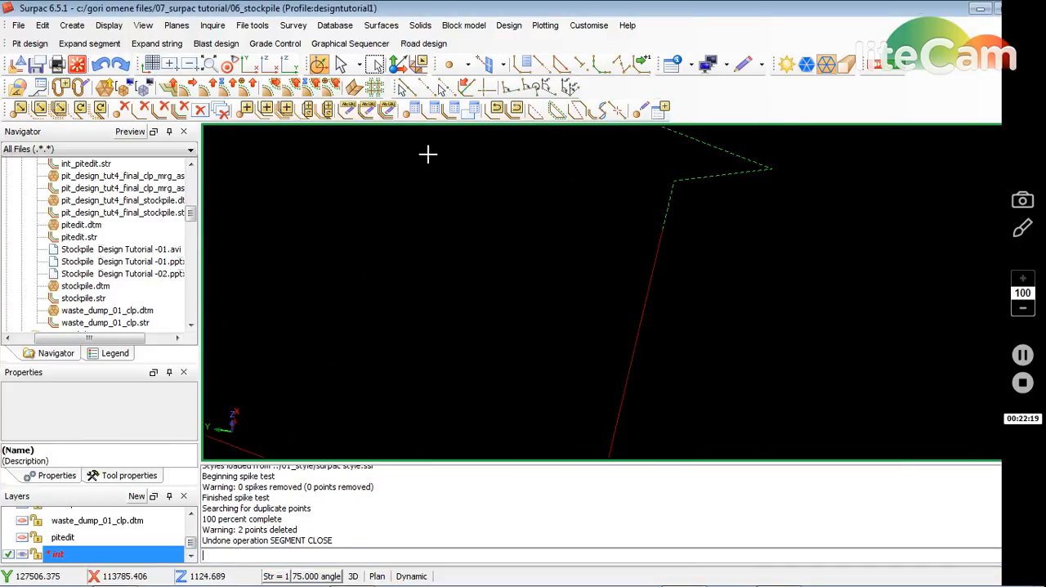
Move segment 2 into string 4001 and join it to the adjacent segment
{"action": "left_click", "coordinate": [347, 108]}
{"action": "left_click", "coordinate": [674, 202]}
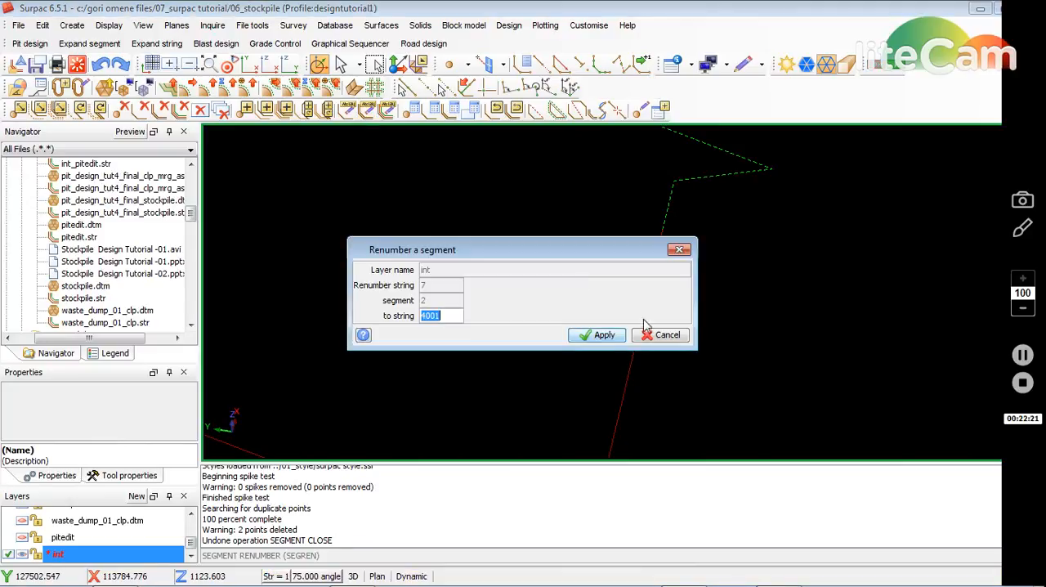
{"action": "left_click", "coordinate": [604, 335]}
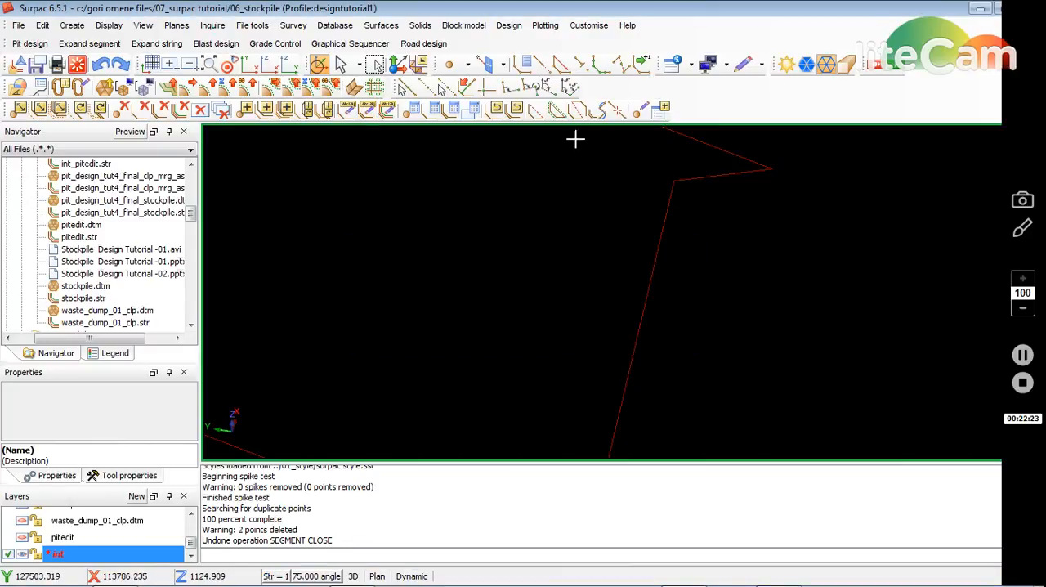
{"action": "left_click", "coordinate": [580, 109]}
{"action": "left_click", "coordinate": [663, 229]}
{"action": "left_click", "coordinate": [646, 279]}
{"action": "mouse_move", "coordinate": [647, 278]}
{"action": "middle_mouse_down"}
{"action": "mouse_move", "coordinate": [653, 297]}
{"action": "mouse_move", "coordinate": [617, 212]}
{"action": "mouse_move", "coordinate": [590, 211]}
{"action": "middle_mouse_up"}
Move segment 1 into string 4001 and join it on
{"action": "left_click", "coordinate": [347, 109]}
{"action": "left_click", "coordinate": [581, 266]}
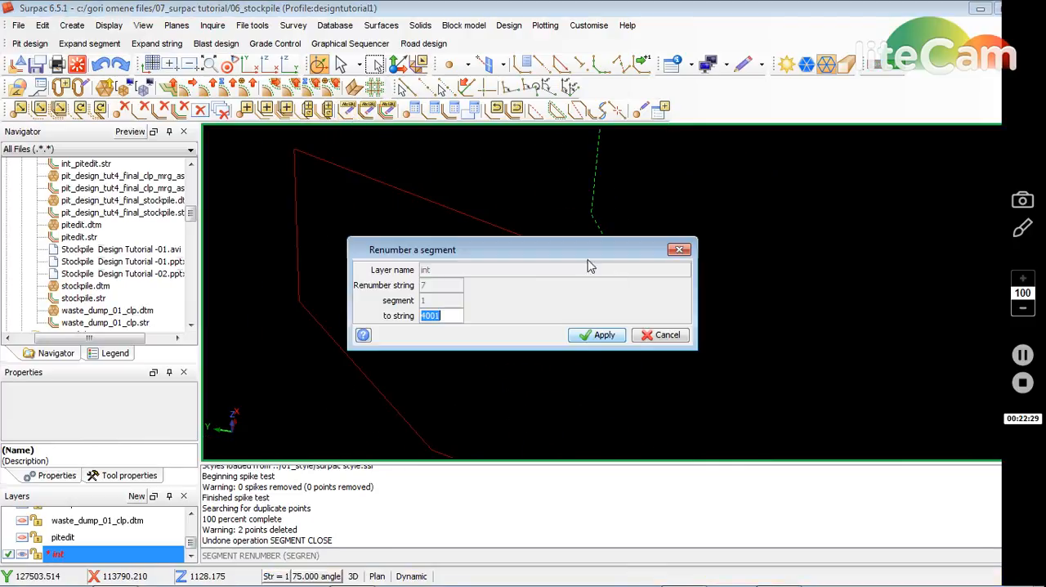
{"action": "left_click", "coordinate": [602, 334]}
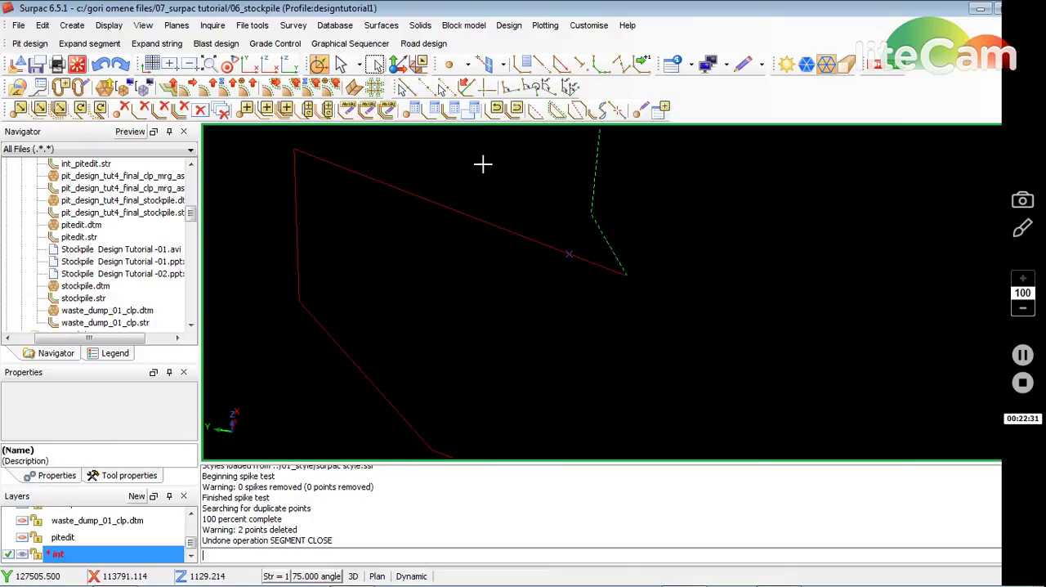
{"action": "left_click", "coordinate": [560, 111]}
{"action": "left_click", "coordinate": [538, 242]}
{"action": "key", "text": "Escape"}
{"action": "key", "text": "Escape"}
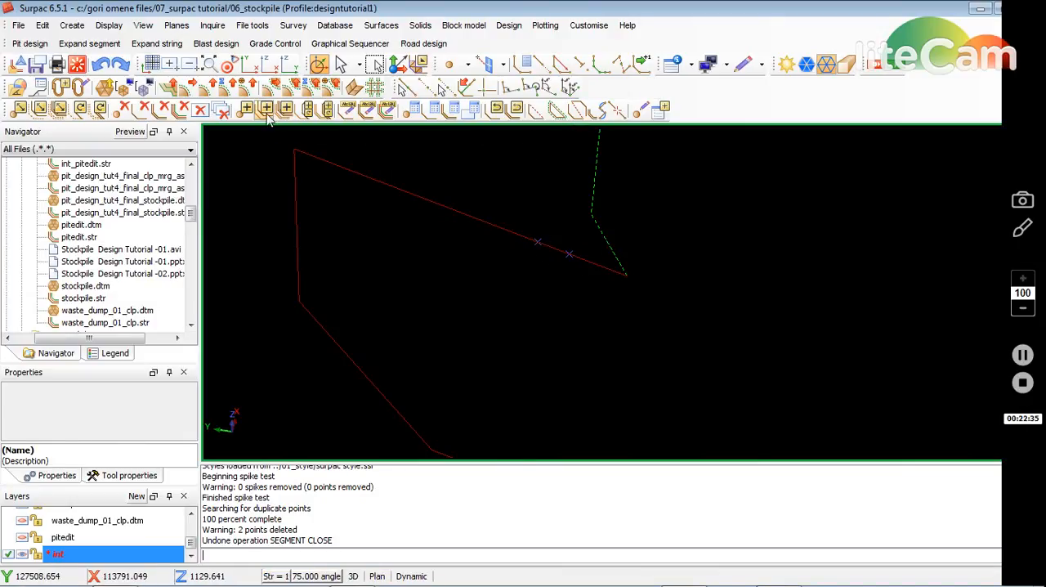
Move the remaining segment 2 into string 4001 and join it on
{"action": "left_click", "coordinate": [354, 116]}
{"action": "left_click", "coordinate": [598, 250]}
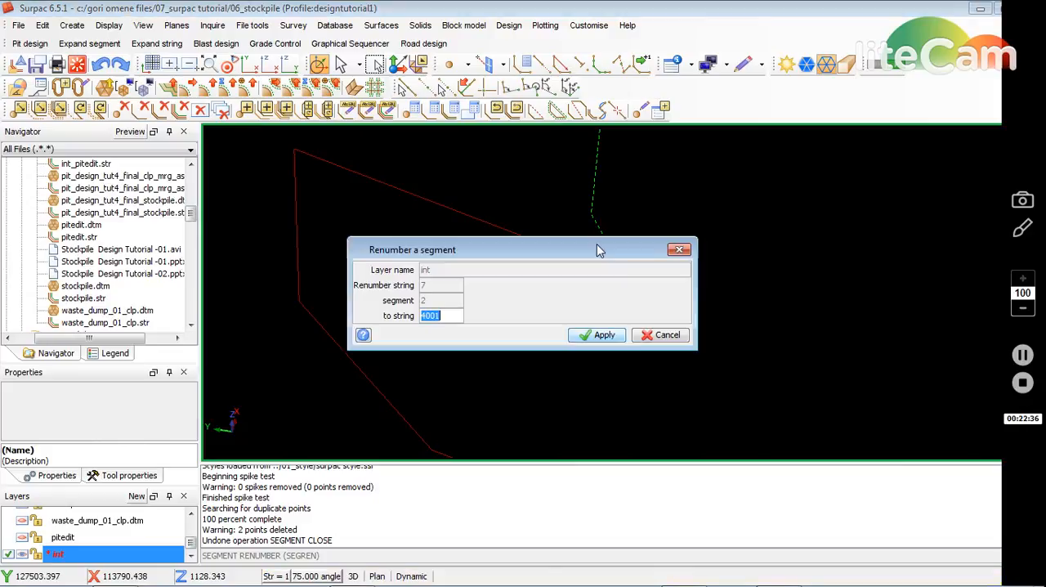
{"action": "left_click", "coordinate": [601, 336]}
{"action": "key", "text": "Escape"}
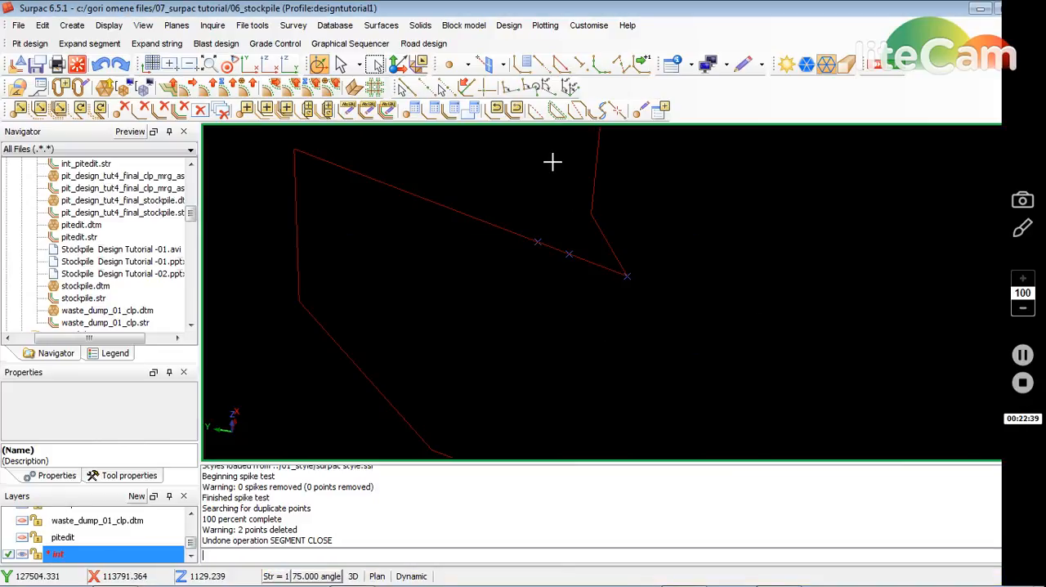
{"action": "left_click", "coordinate": [579, 110]}
{"action": "left_click", "coordinate": [609, 277]}
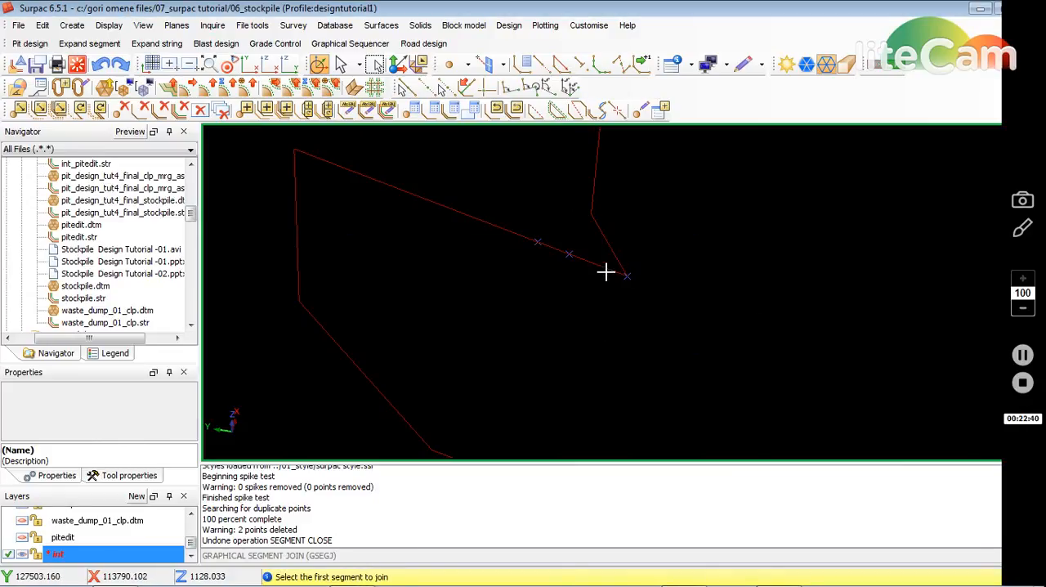
{"action": "scroll", "coordinate": [612, 265], "scroll_direction": "up", "scroll_amount": 2}
{"action": "scroll", "coordinate": [621, 280], "scroll_direction": "down", "scroll_amount": 3}
{"action": "scroll", "coordinate": [500, 172], "scroll_direction": "up", "scroll_amount": 3}
{"action": "scroll", "coordinate": [548, 199], "scroll_direction": "up", "scroll_amount": 3}
{"action": "key", "text": "Escape"}
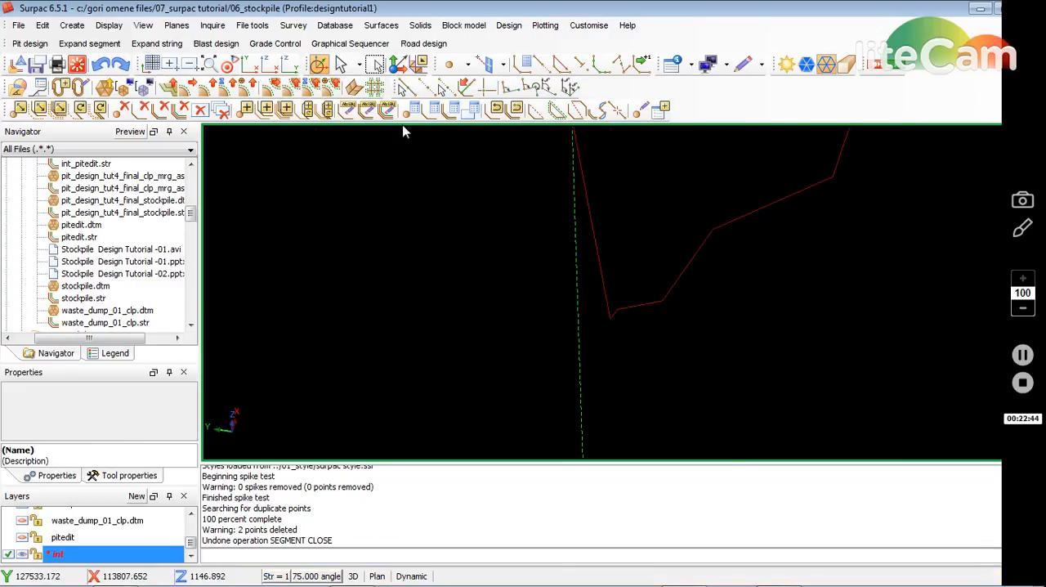
Renumber the last outline segment into string 4001 and join it to the rest
{"action": "left_click", "coordinate": [346, 109]}
{"action": "left_click", "coordinate": [582, 294]}
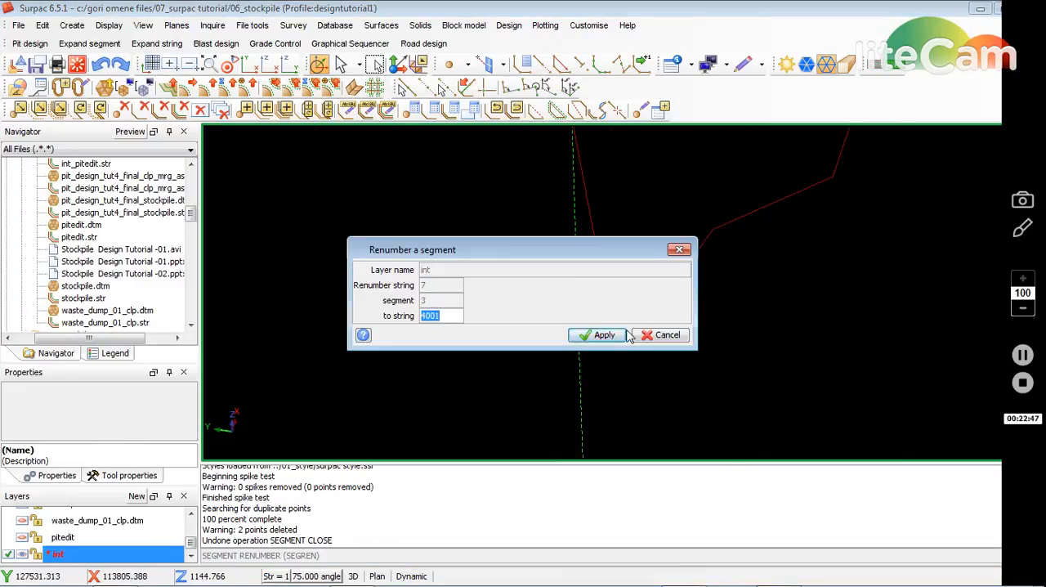
{"action": "left_click", "coordinate": [596, 334]}
{"action": "scroll", "coordinate": [596, 338], "scroll_direction": "up", "scroll_amount": 2}
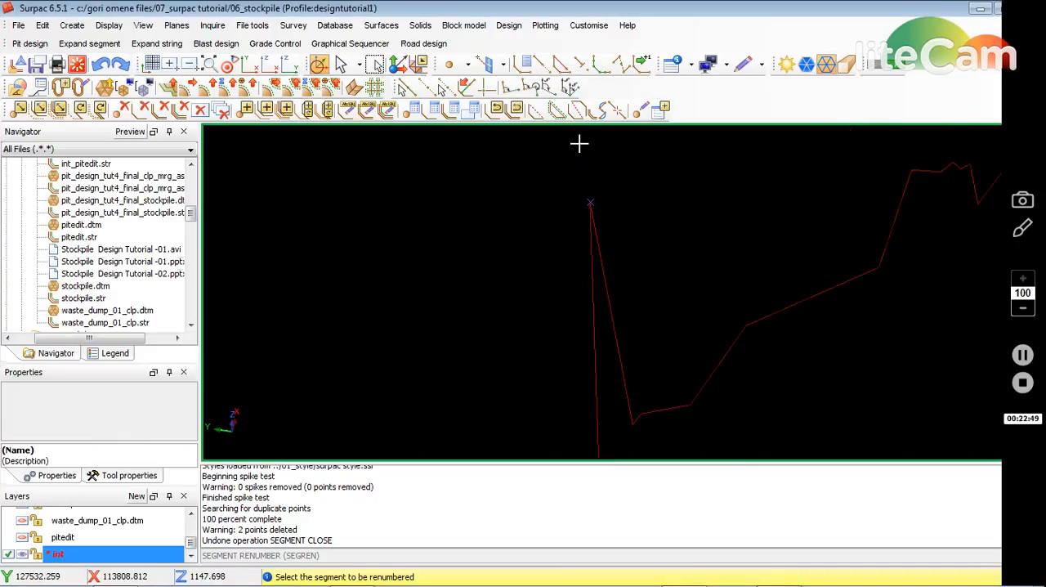
{"action": "key", "text": "Escape"}
{"action": "left_click", "coordinate": [589, 227]}
{"action": "key", "text": "Escape"}
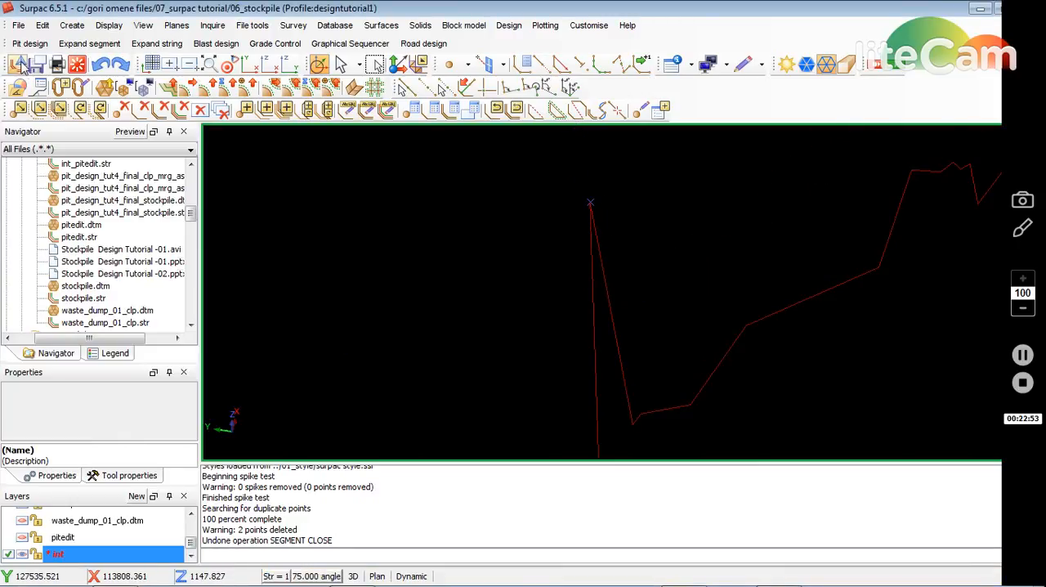
Save the int layer as int_pitedit.str, overwriting the existing file
{"action": "left_click", "coordinate": [36, 64]}
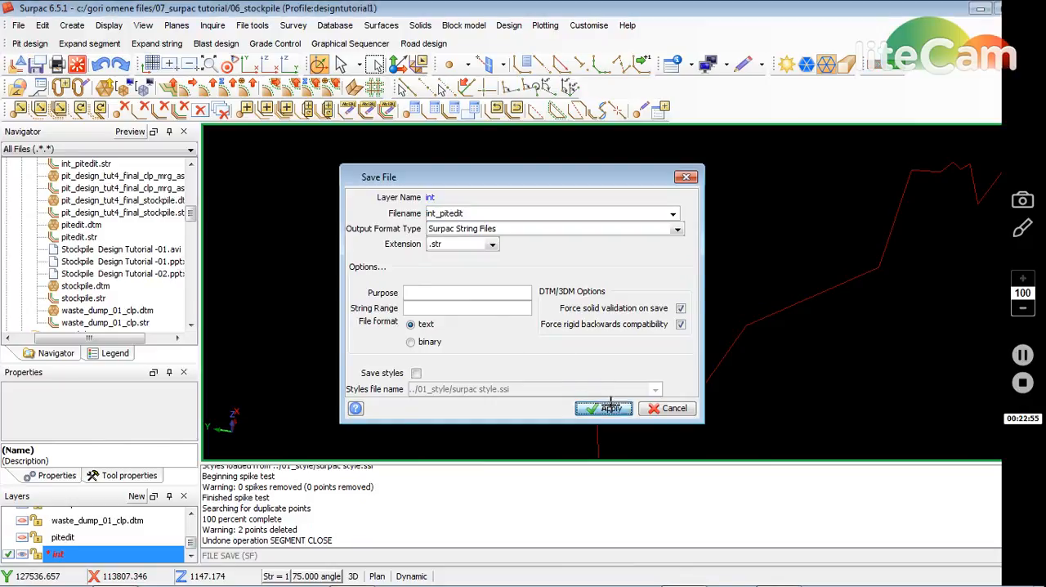
{"action": "left_click", "coordinate": [609, 408]}
{"action": "left_click", "coordinate": [572, 333]}
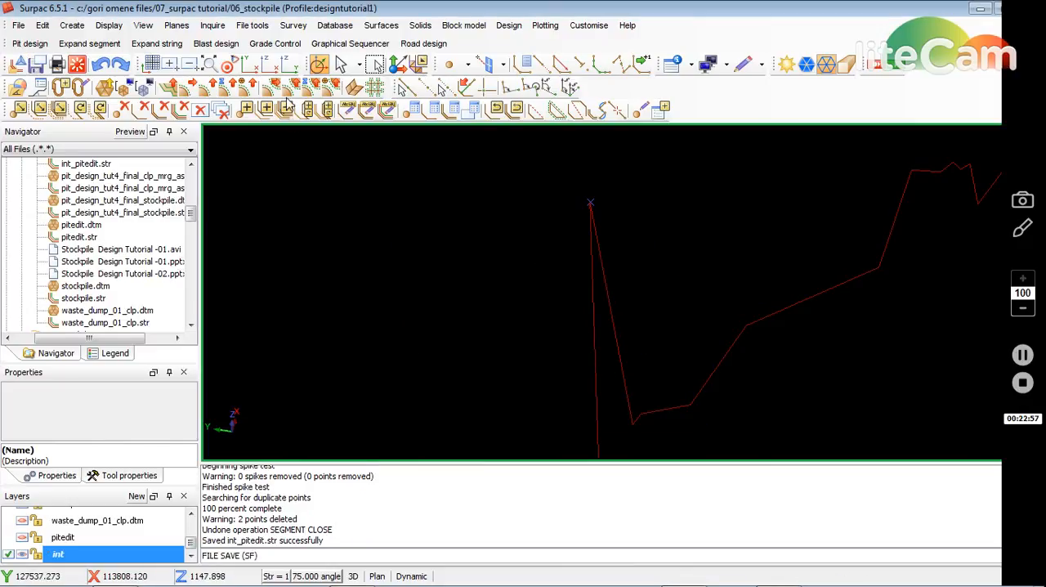
Renumber the red 4001 segment into string 7 so the outline shows green again
{"action": "left_click", "coordinate": [349, 113]}
{"action": "left_click", "coordinate": [609, 293]}
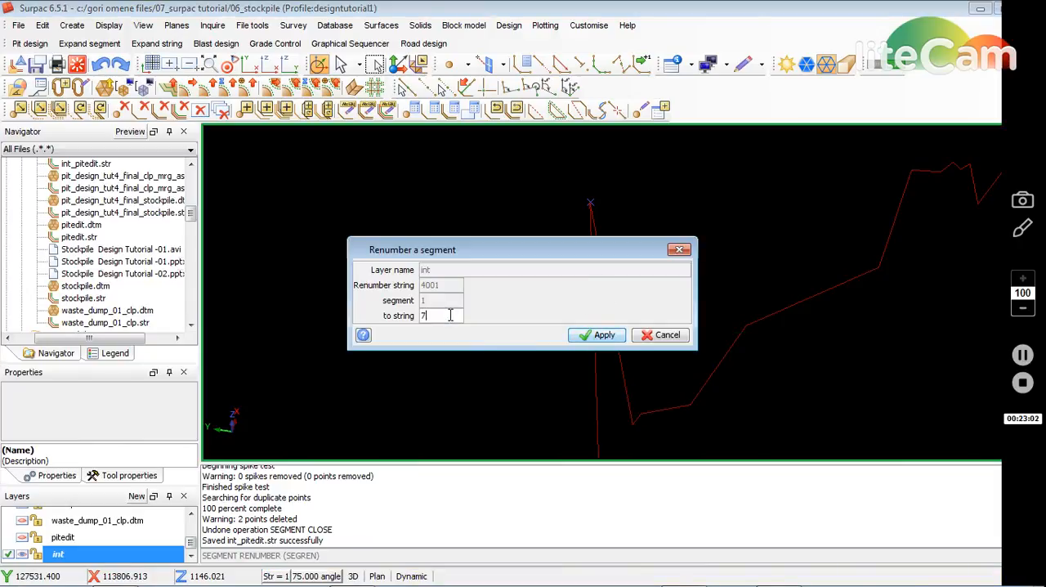
{"action": "left_click", "coordinate": [596, 335]}
{"action": "scroll", "coordinate": [479, 271], "scroll_direction": "down", "scroll_amount": 3}
{"action": "scroll", "coordinate": [692, 395], "scroll_direction": "up", "scroll_amount": 3}
Close the pit outline segment with Segment Close
{"action": "key", "text": "Escape"}
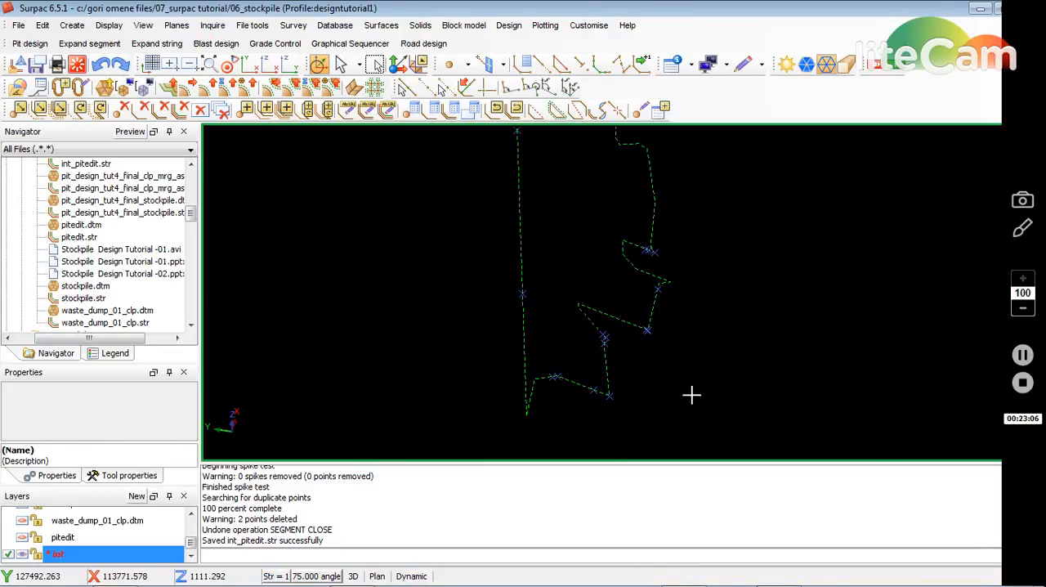
{"action": "left_click", "coordinate": [536, 111]}
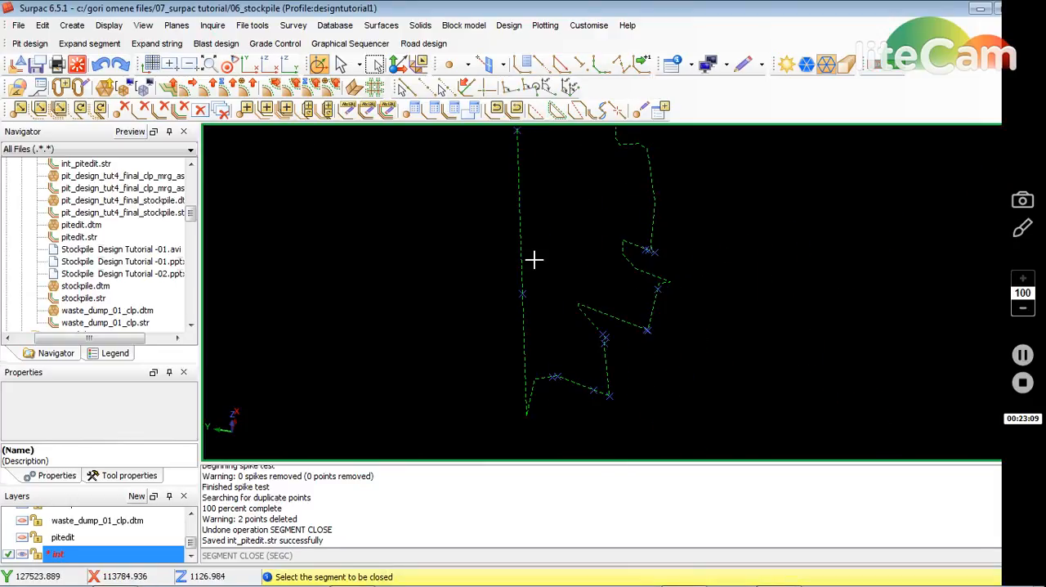
{"action": "left_click", "coordinate": [523, 254]}
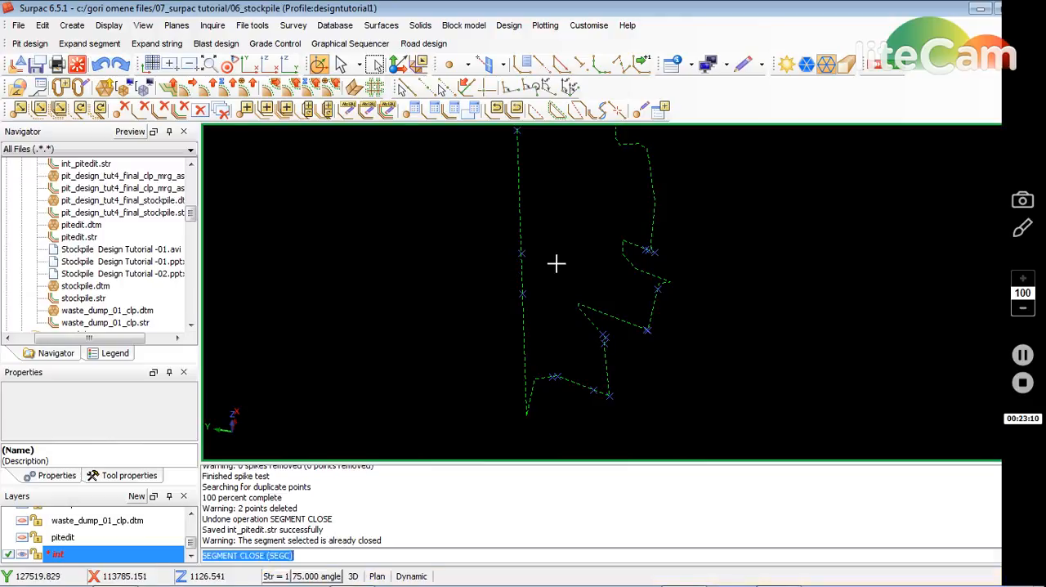
{"action": "scroll", "coordinate": [559, 259], "scroll_direction": "down", "scroll_amount": 2}
{"action": "scroll", "coordinate": [572, 237], "scroll_direction": "up", "scroll_amount": 2}
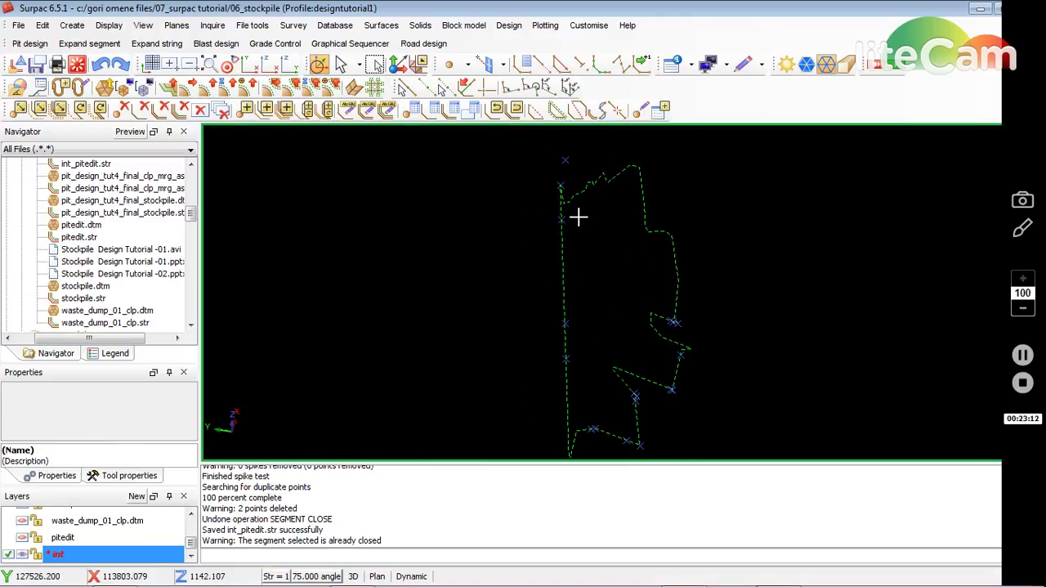
Clean the pit outline with the Spikes function set to remove, deleting one spike
{"action": "left_click", "coordinate": [42, 26]}
{"action": "mouse_move", "coordinate": [72, 74]}
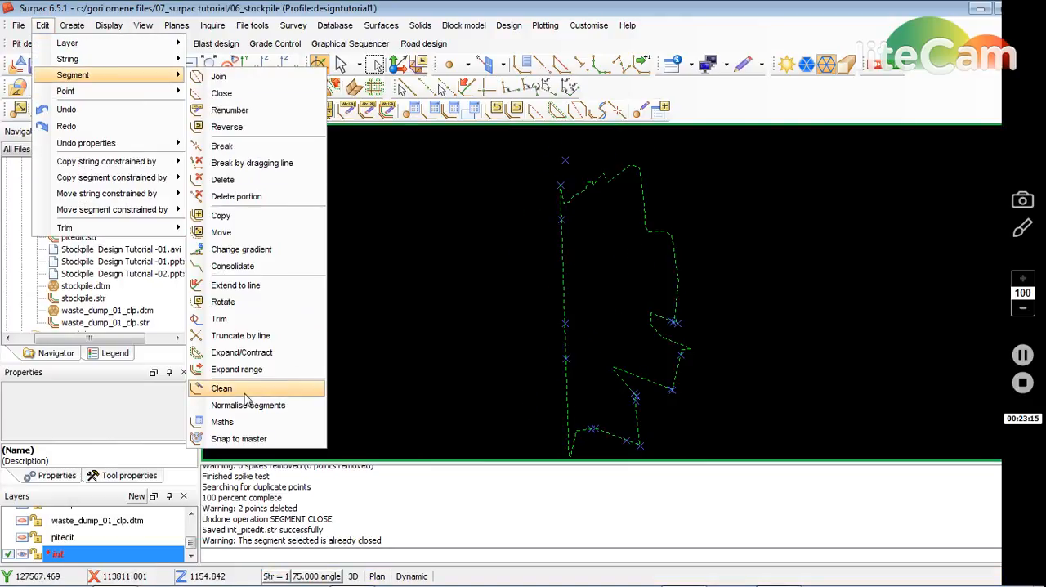
{"action": "left_click", "coordinate": [245, 390]}
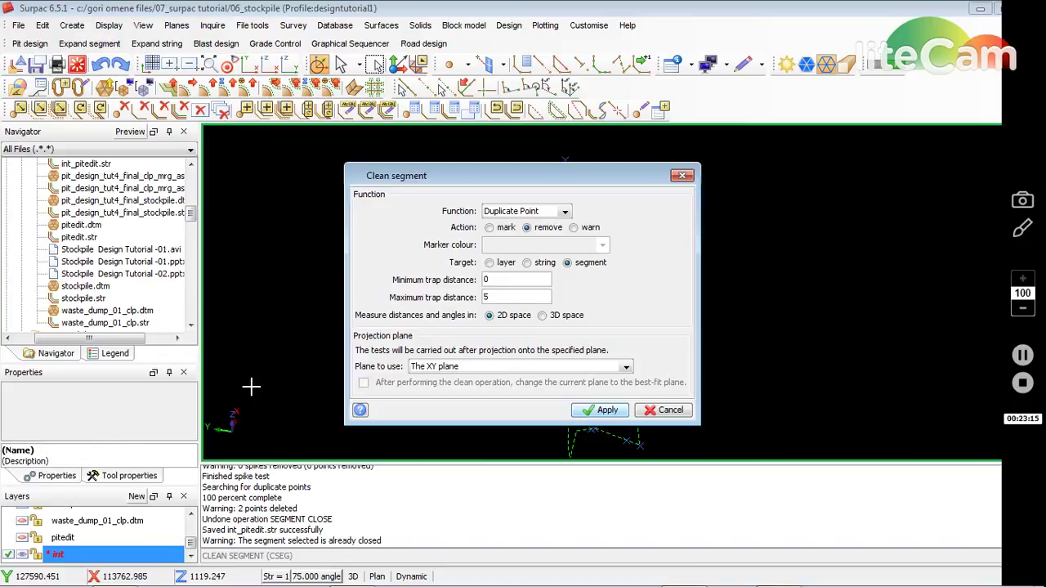
{"action": "left_click", "coordinate": [566, 212]}
{"action": "left_click", "coordinate": [513, 298]}
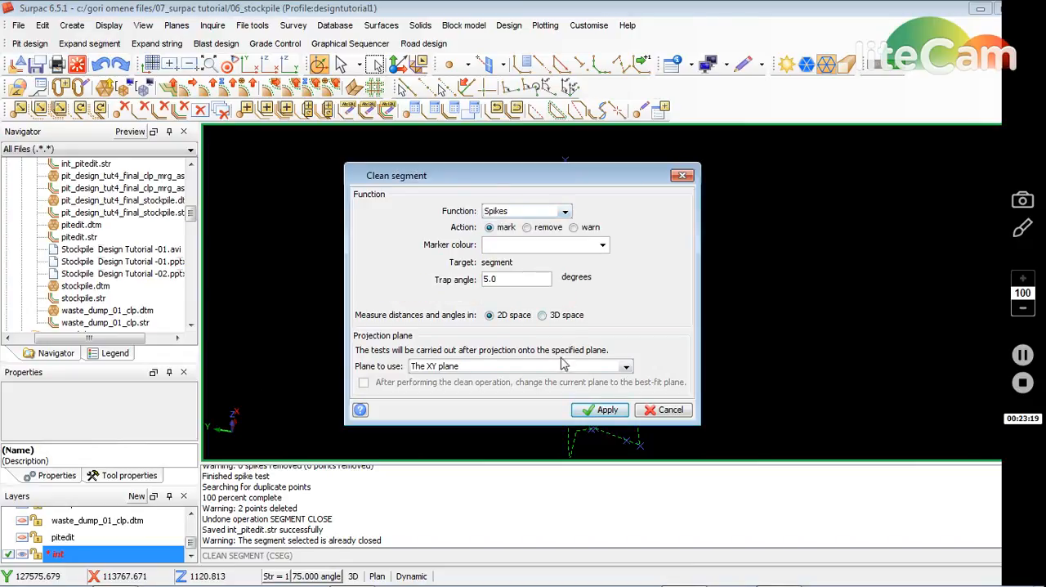
{"action": "left_click", "coordinate": [527, 227]}
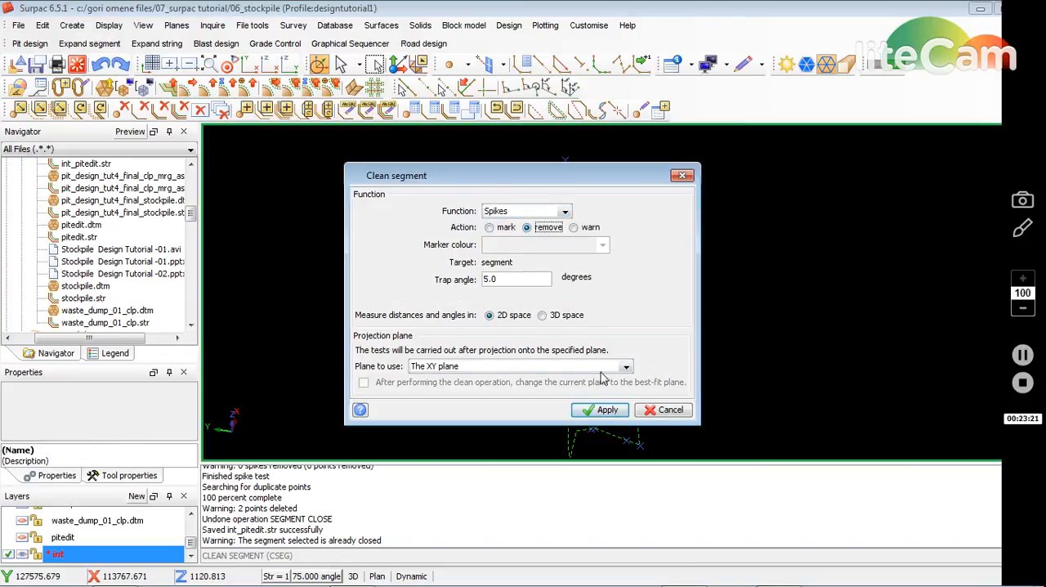
{"action": "left_click", "coordinate": [603, 410]}
{"action": "left_click", "coordinate": [565, 375]}
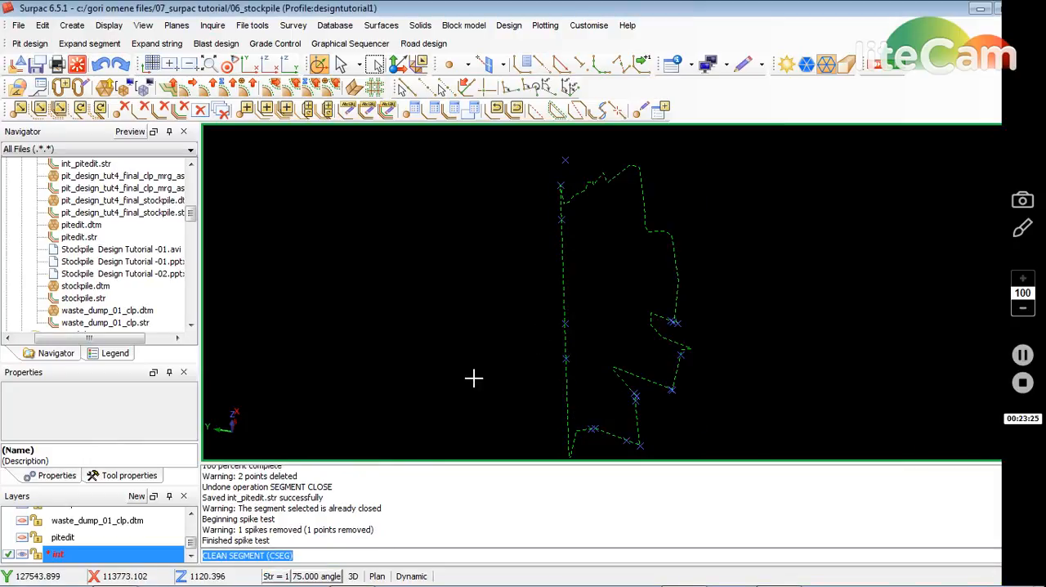
Clean the outline again with Duplicate Point removal, deleting 86 duplicate points
{"action": "key", "text": "Return"}
{"action": "left_click", "coordinate": [565, 211]}
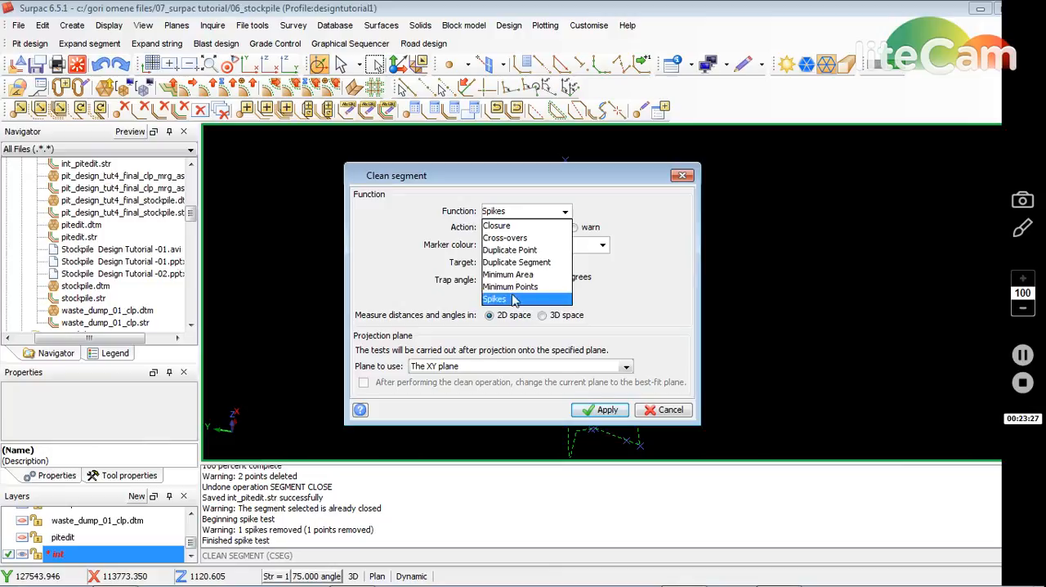
{"action": "key", "text": "Escape"}
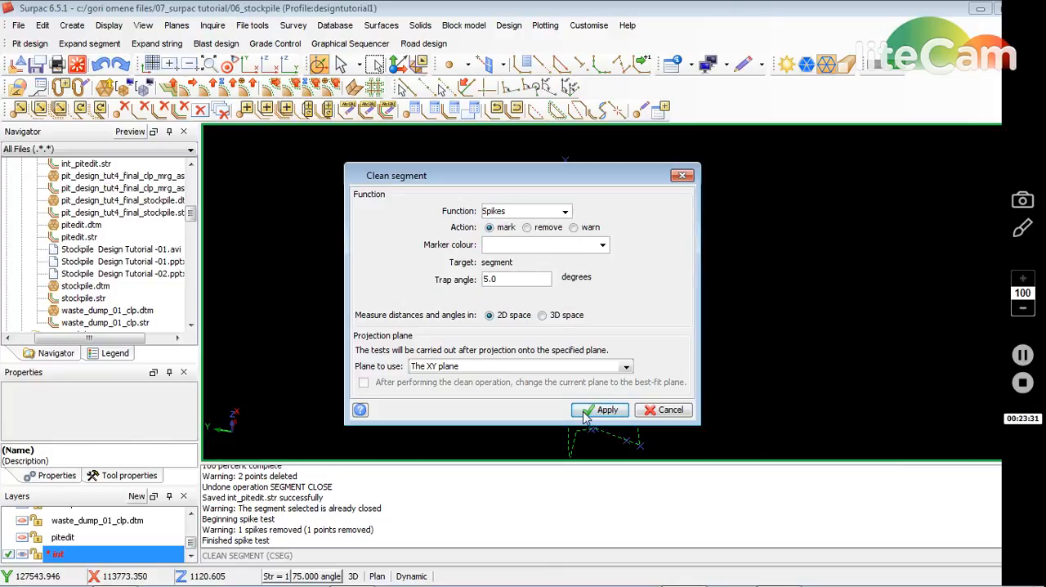
{"action": "left_click", "coordinate": [563, 211]}
{"action": "left_click", "coordinate": [510, 249]}
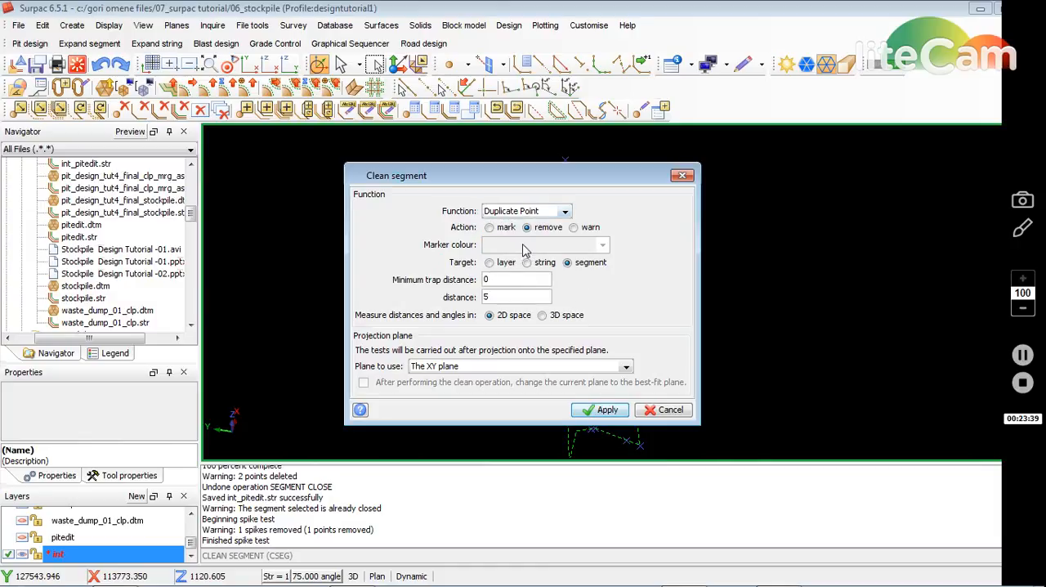
{"action": "left_click", "coordinate": [602, 410]}
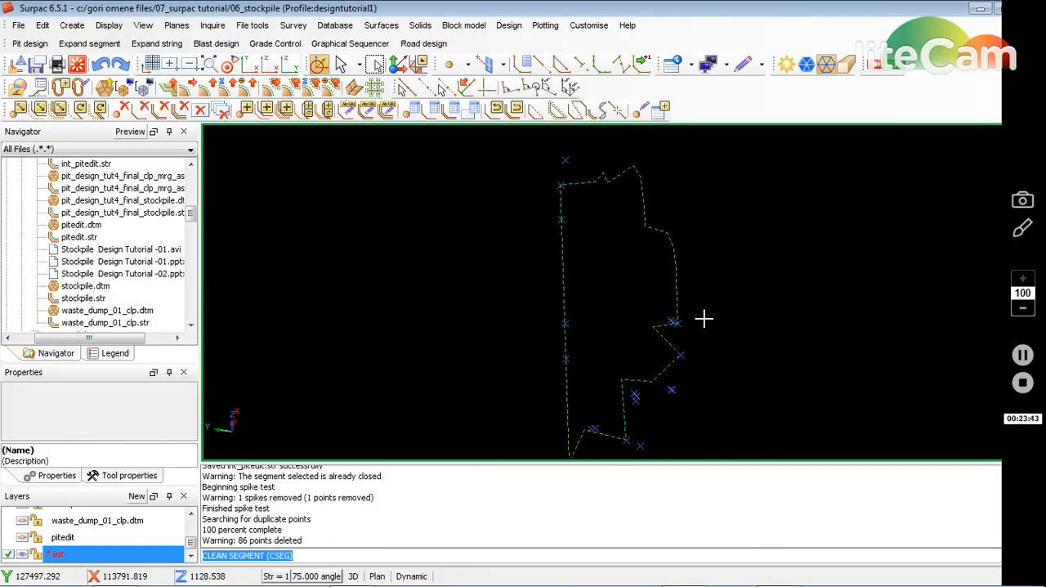
{"action": "type", "text": "ERTM"}
Erase the temporary point markers (ERTM) and resave int_pitedit.str over the existing file
{"action": "key", "text": "Return"}
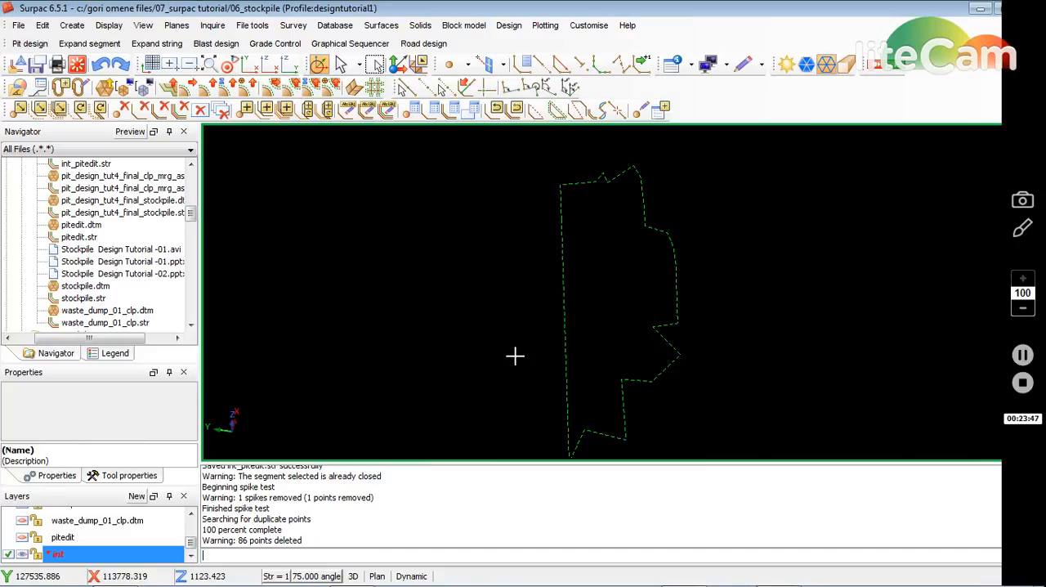
{"action": "type", "text": "ERTM"}
{"action": "key", "text": "Return"}
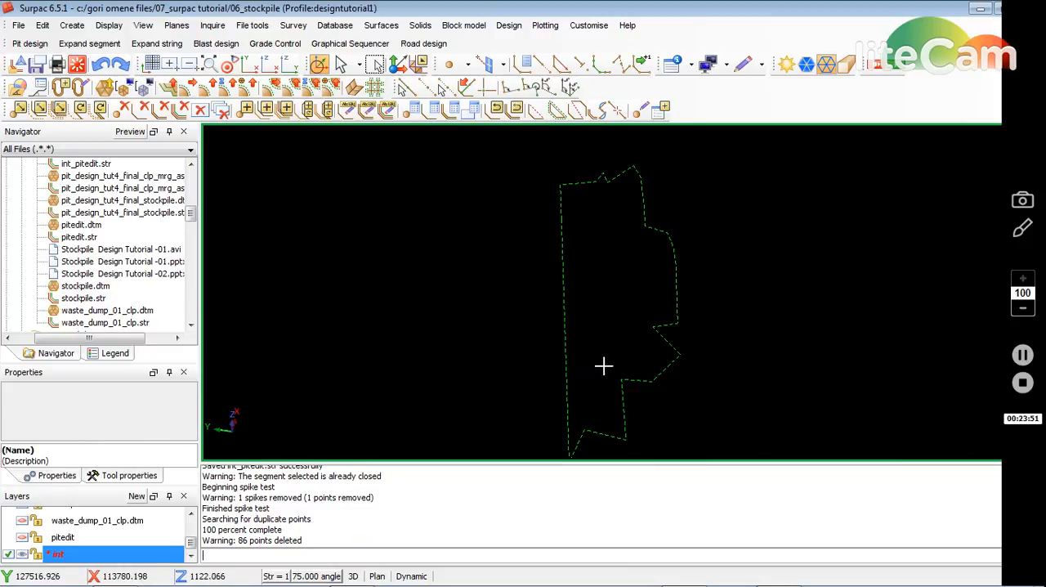
{"action": "left_click", "coordinate": [37, 64]}
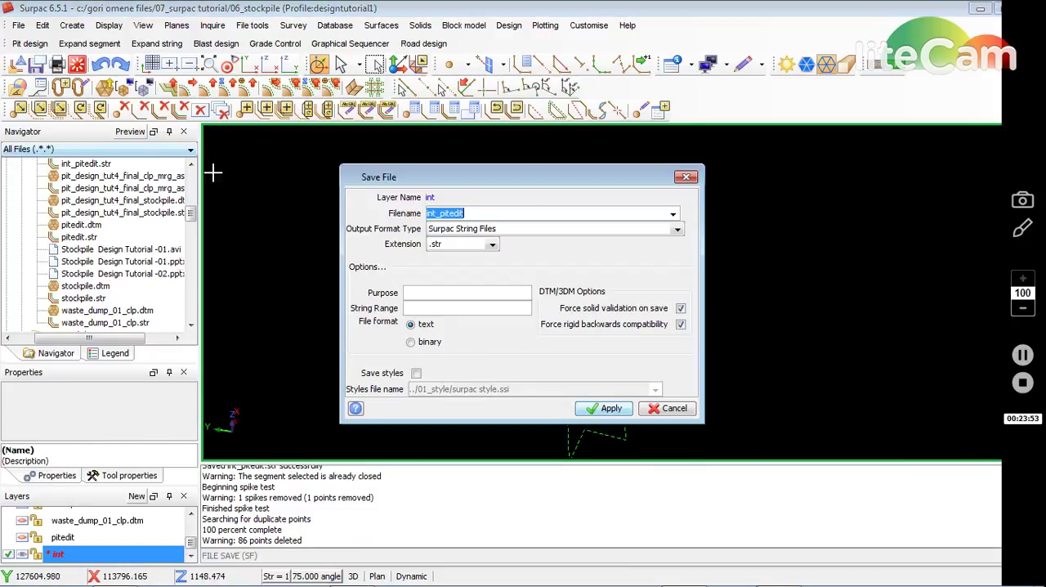
{"action": "left_click", "coordinate": [615, 411]}
{"action": "left_click", "coordinate": [582, 335]}
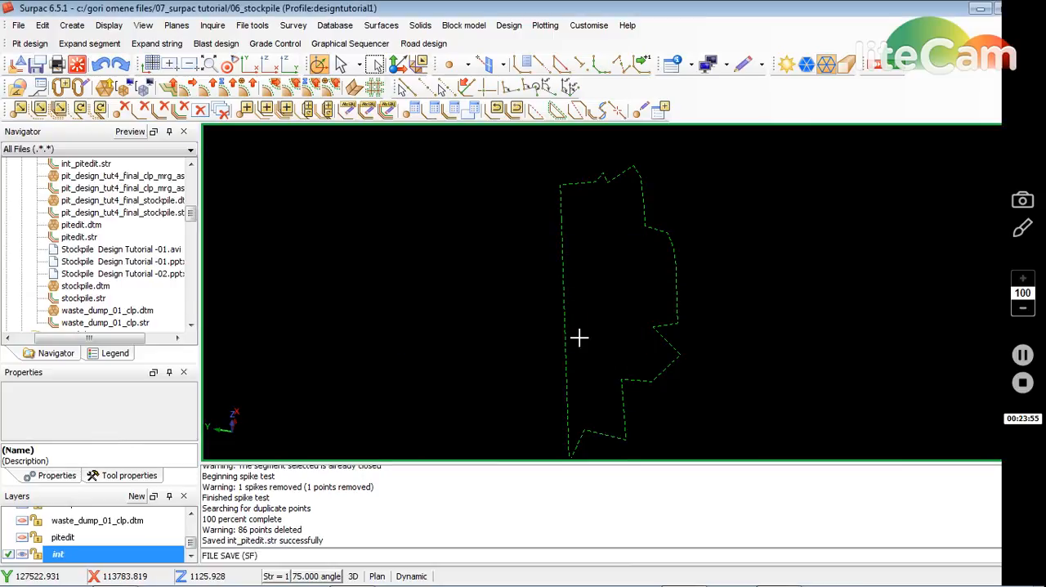
{"action": "scroll", "coordinate": [604, 365], "scroll_direction": "down", "scroll_amount": 1}
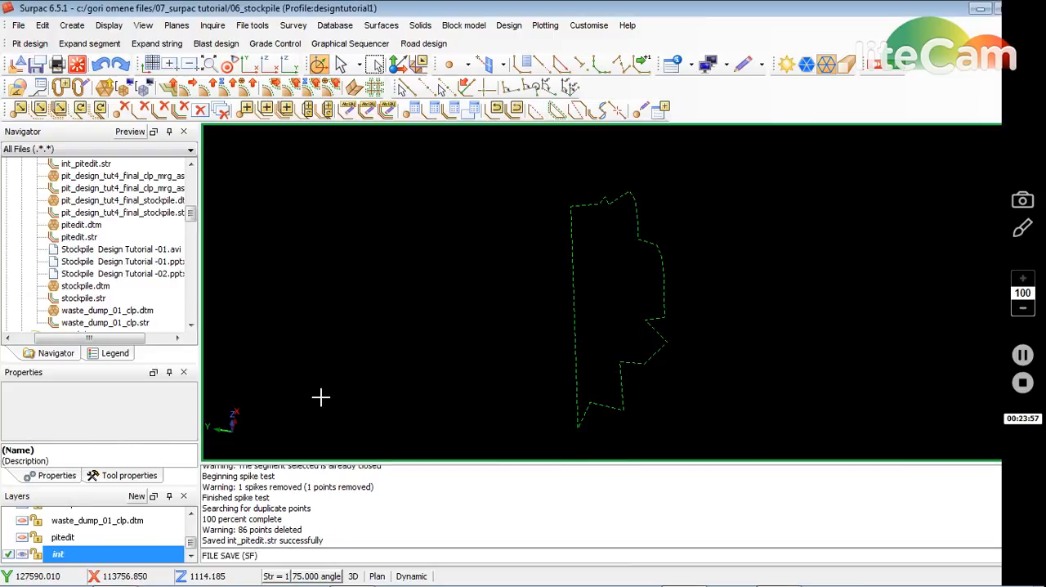
Show the pitedit surface briefly, then delete that layer
{"action": "left_click", "coordinate": [32, 538]}
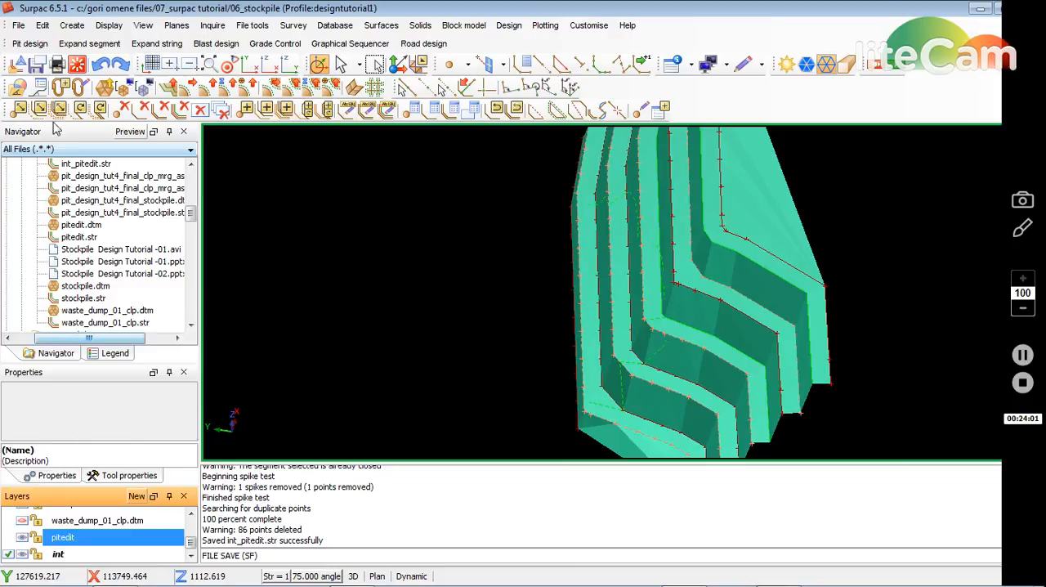
{"action": "right_click", "coordinate": [117, 546]}
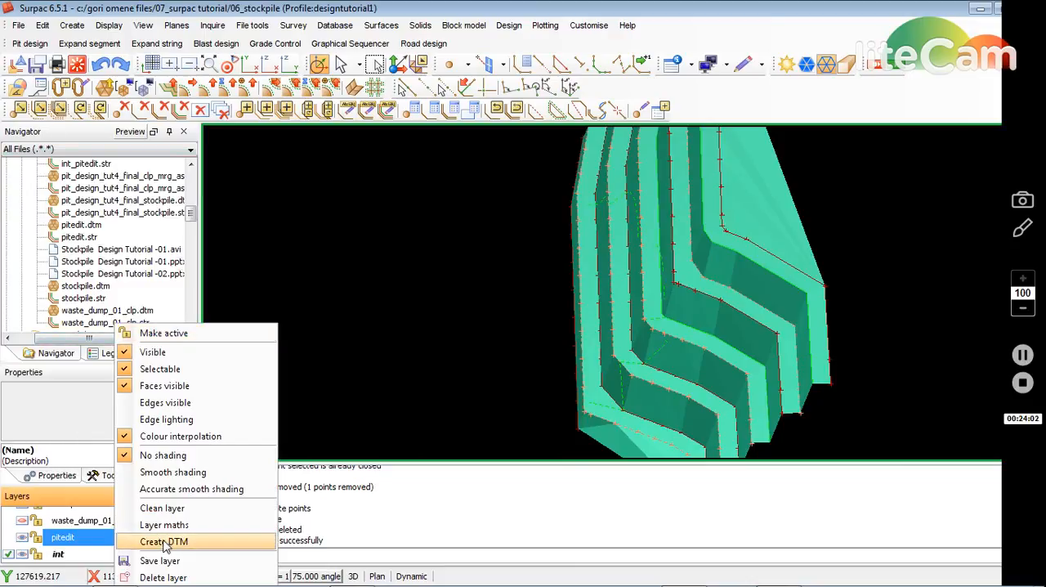
{"action": "left_click", "coordinate": [163, 577]}
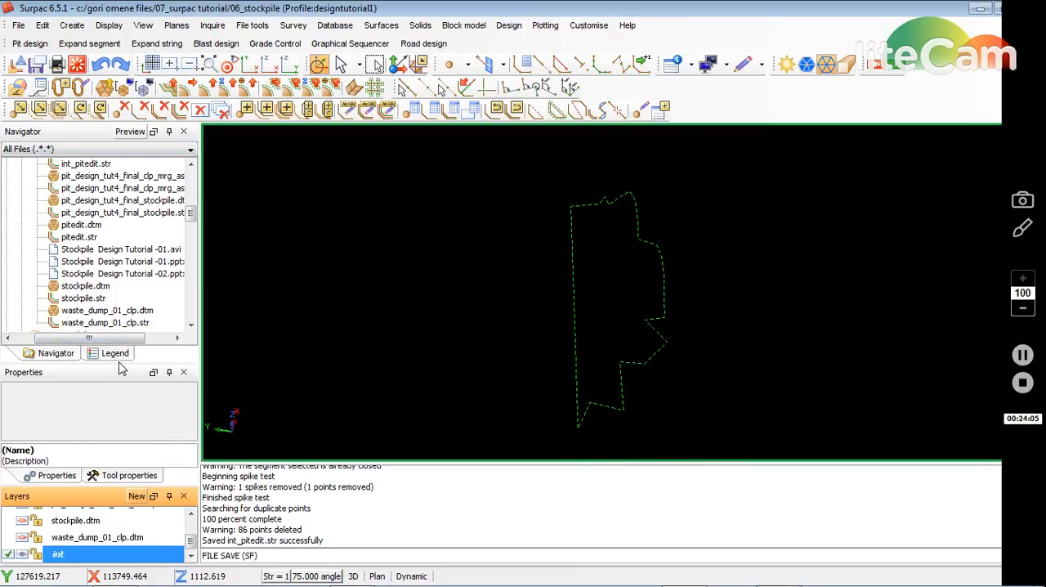
{"action": "scroll", "coordinate": [90, 204], "scroll_direction": "up", "scroll_amount": 1}
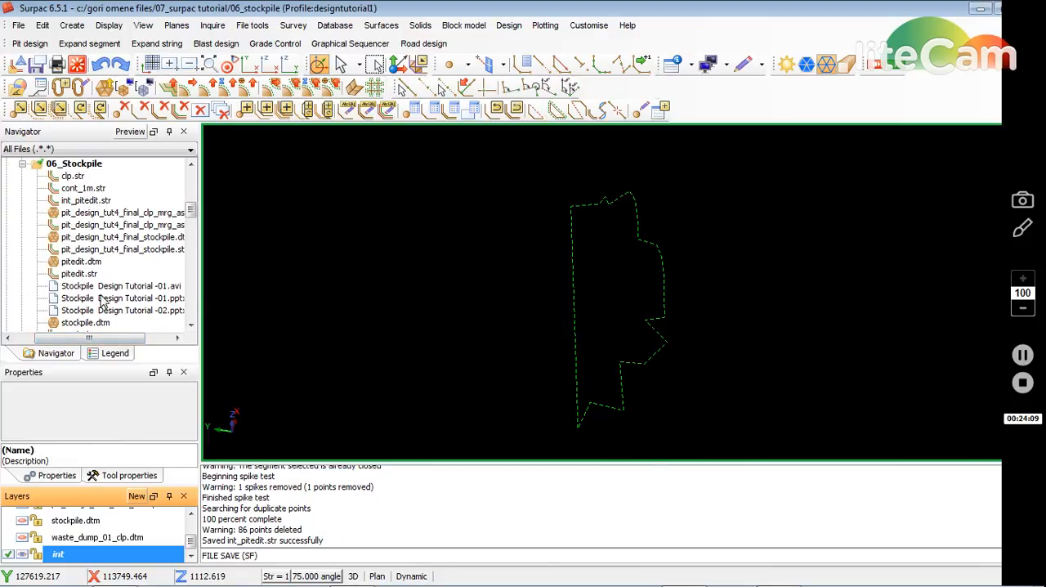
Load pitedit.str from the Navigator, inspect it in 3D and return to plan view
{"action": "left_click_drag", "start_coordinate": [79, 274], "coordinate": [568, 281]}
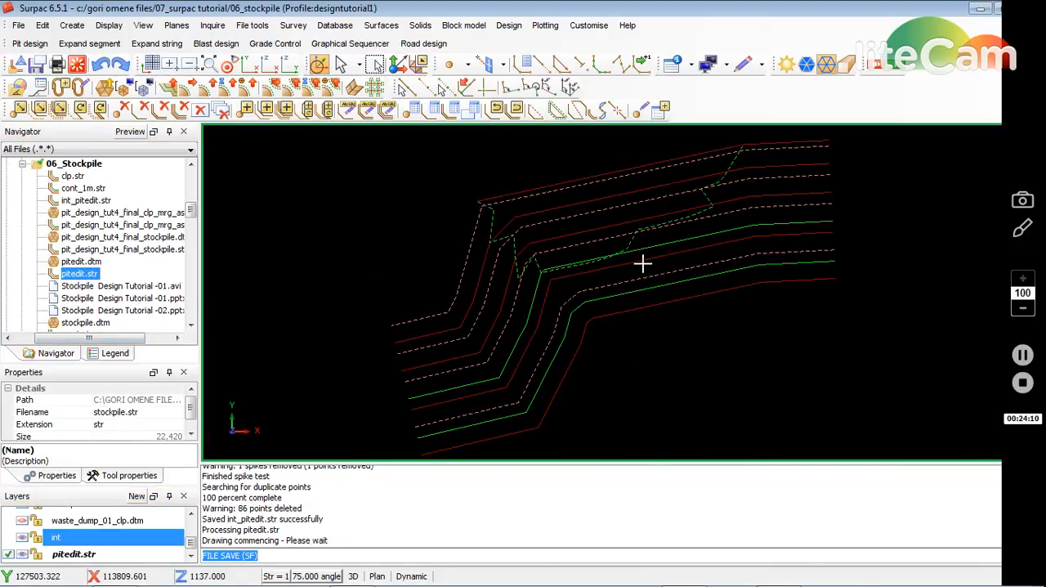
{"action": "mouse_move", "coordinate": [677, 254]}
{"action": "middle_mouse_down"}
{"action": "mouse_move", "coordinate": [626, 251]}
{"action": "mouse_move", "coordinate": [614, 276]}
{"action": "mouse_move", "coordinate": [649, 255]}
{"action": "mouse_move", "coordinate": [666, 280]}
{"action": "middle_mouse_up"}
{"action": "scroll", "coordinate": [560, 323], "scroll_direction": "up", "scroll_amount": 2}
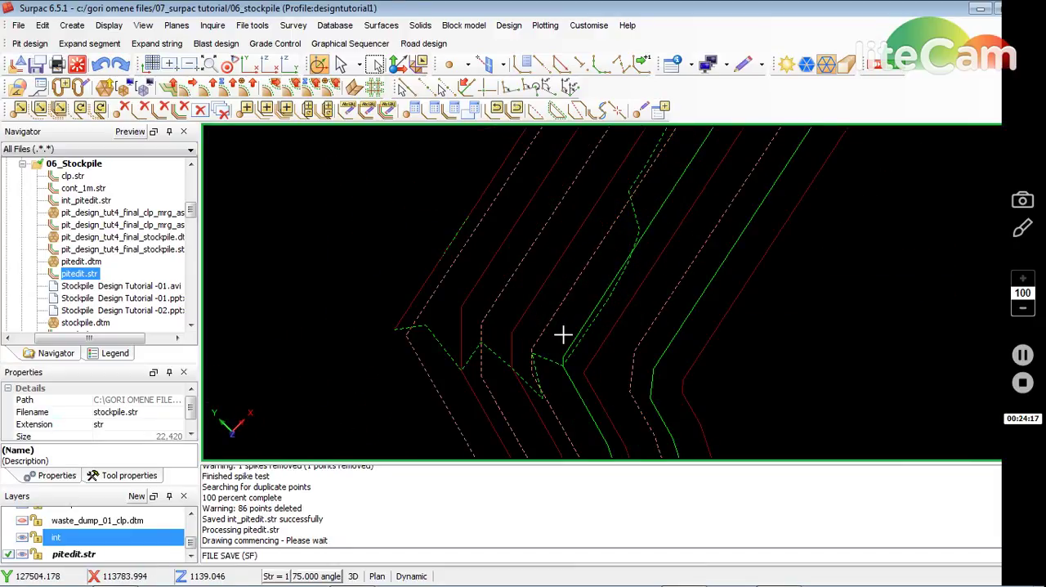
{"action": "middle_click_drag", "start_coordinate": [564, 335], "coordinate": [622, 288]}
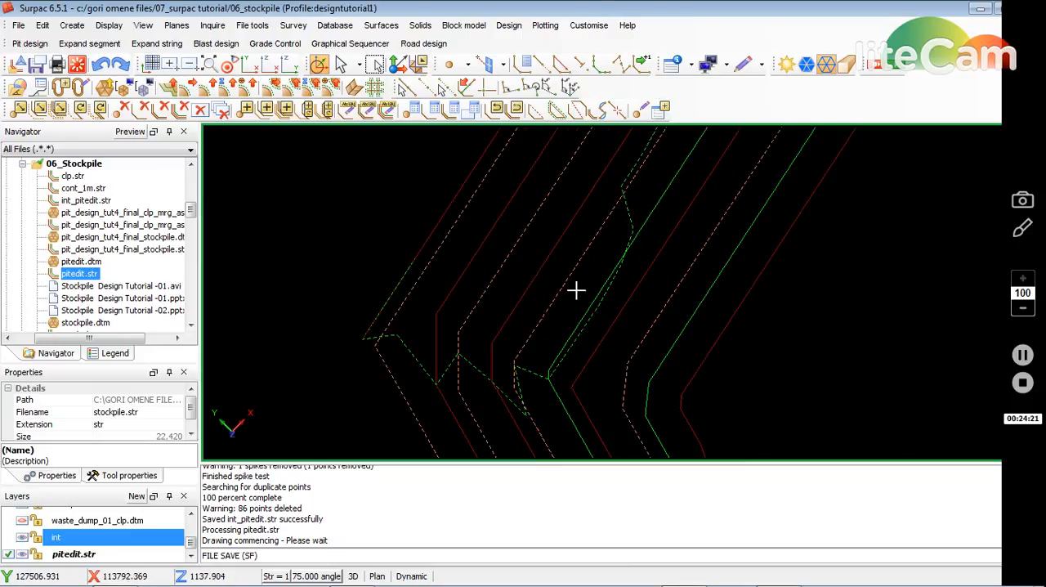
{"action": "left_click", "coordinate": [230, 68]}
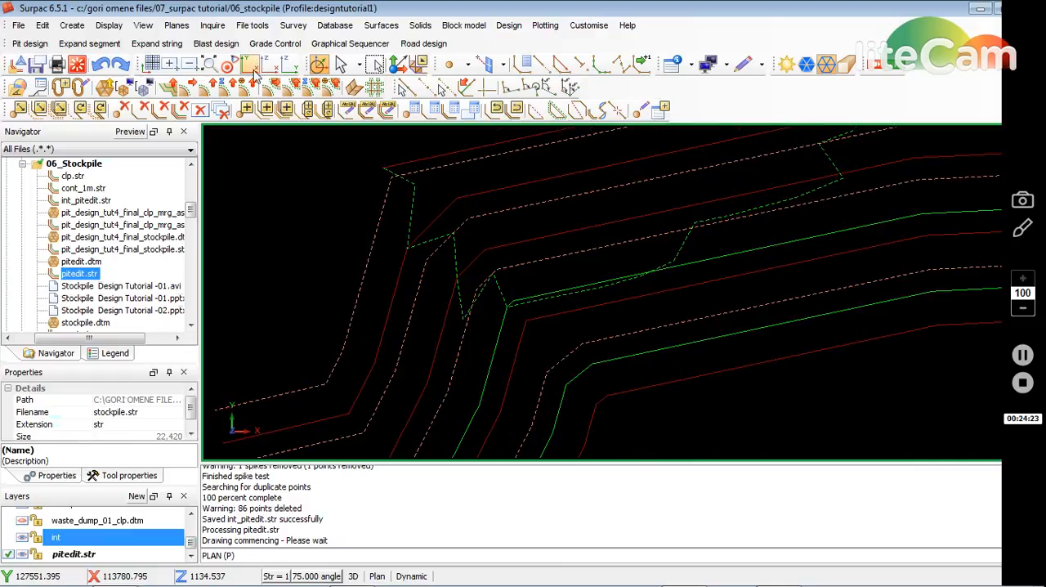
Clip the pitedit strings outside the closed int boundary using Clip by selected segment
{"action": "left_click", "coordinate": [43, 26]}
{"action": "mouse_move", "coordinate": [106, 227]}
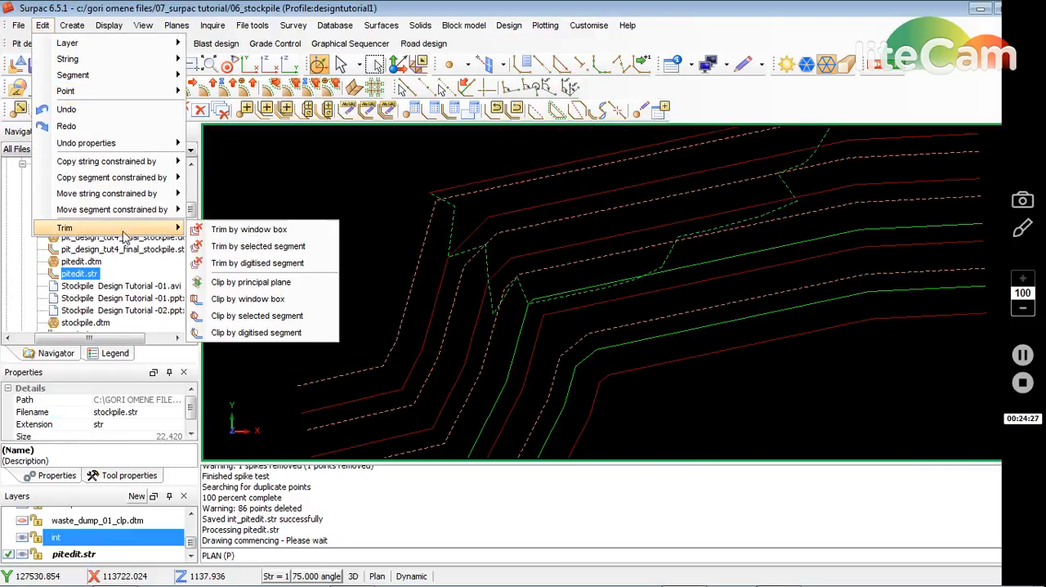
{"action": "left_click", "coordinate": [256, 317]}
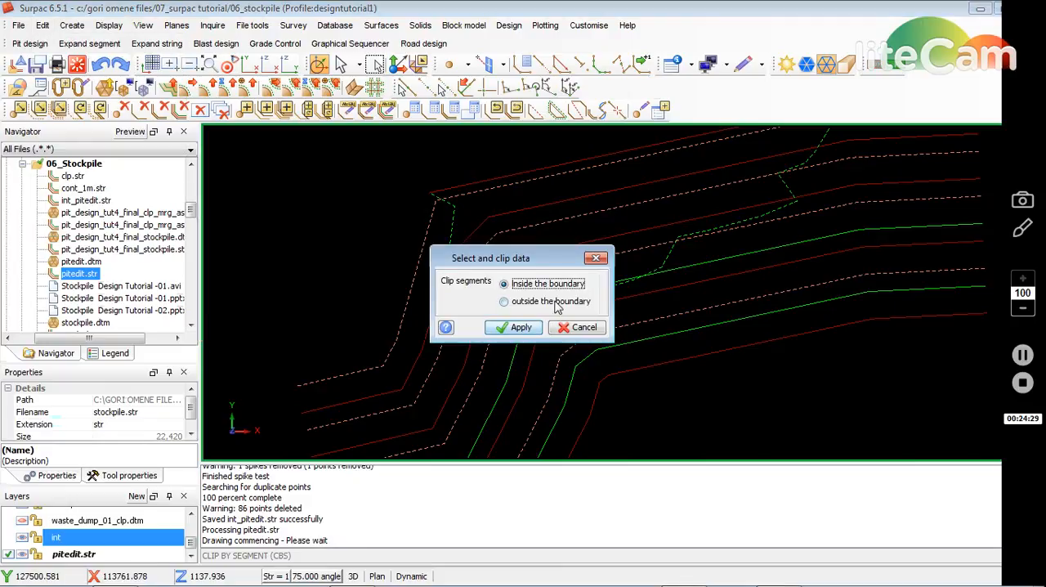
{"action": "left_click", "coordinate": [504, 301]}
{"action": "left_click", "coordinate": [513, 327]}
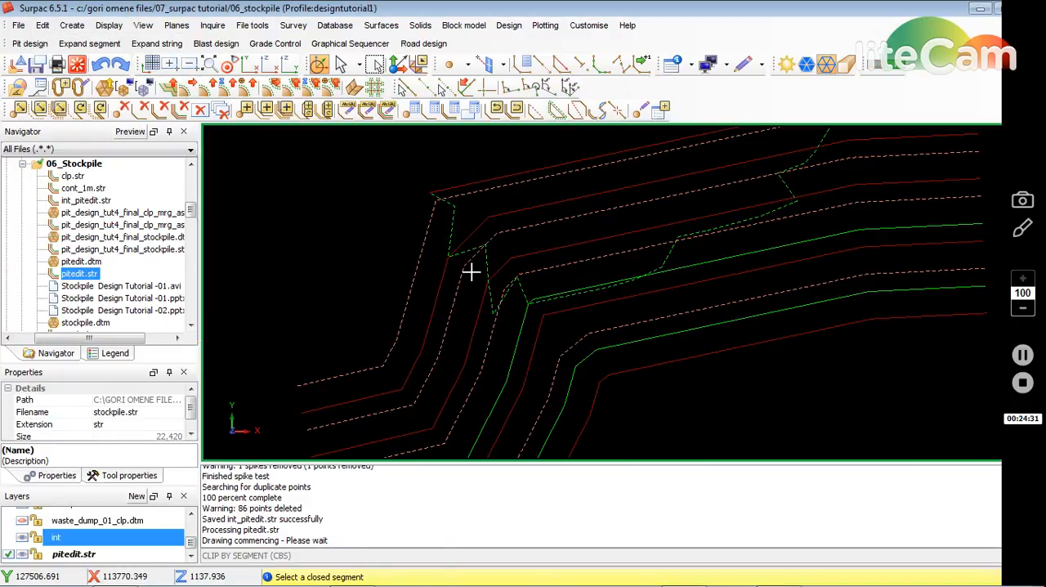
{"action": "left_click", "coordinate": [453, 218]}
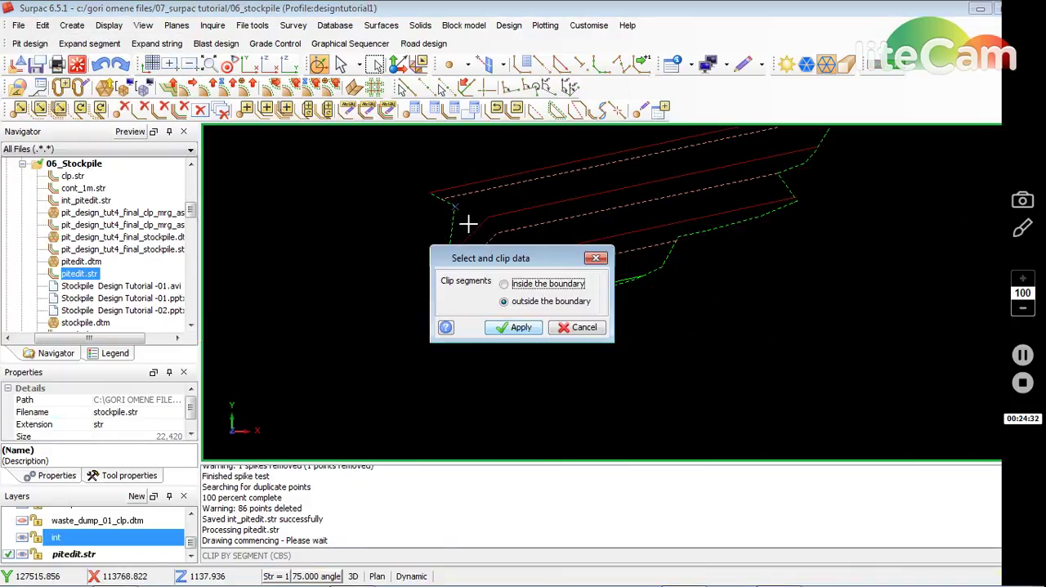
{"action": "left_click", "coordinate": [590, 327]}
Save the clipped strings as pitedit_clp.str
{"action": "left_click", "coordinate": [37, 64]}
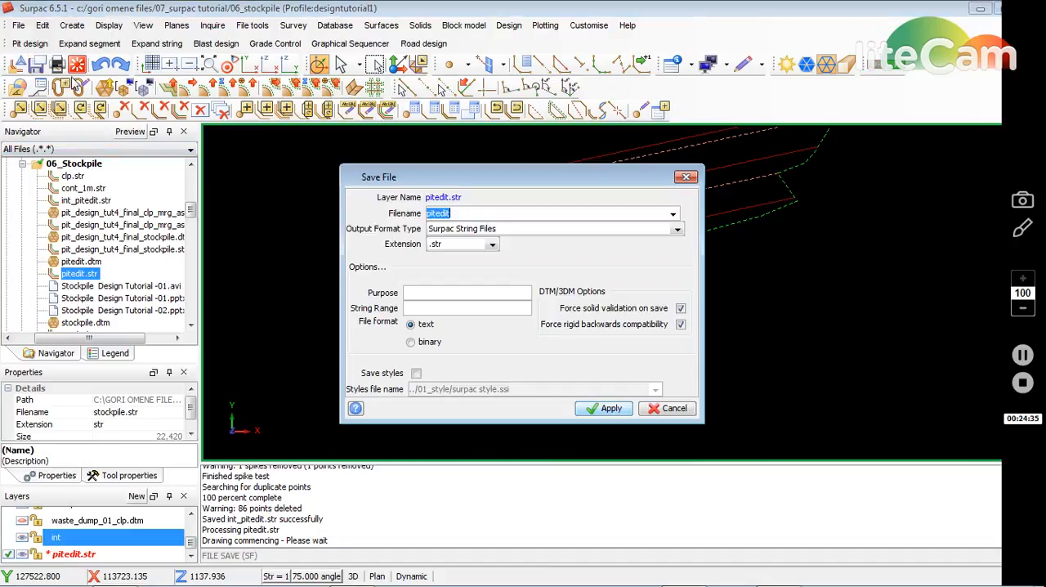
{"action": "left_click", "coordinate": [472, 213]}
{"action": "type", "text": "_clp"}
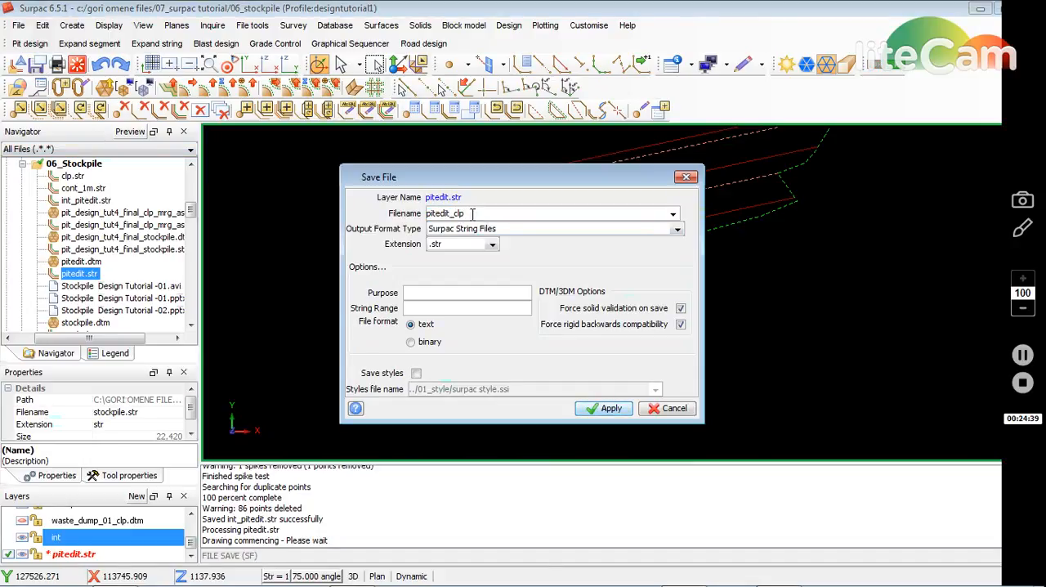
{"action": "left_click", "coordinate": [609, 409]}
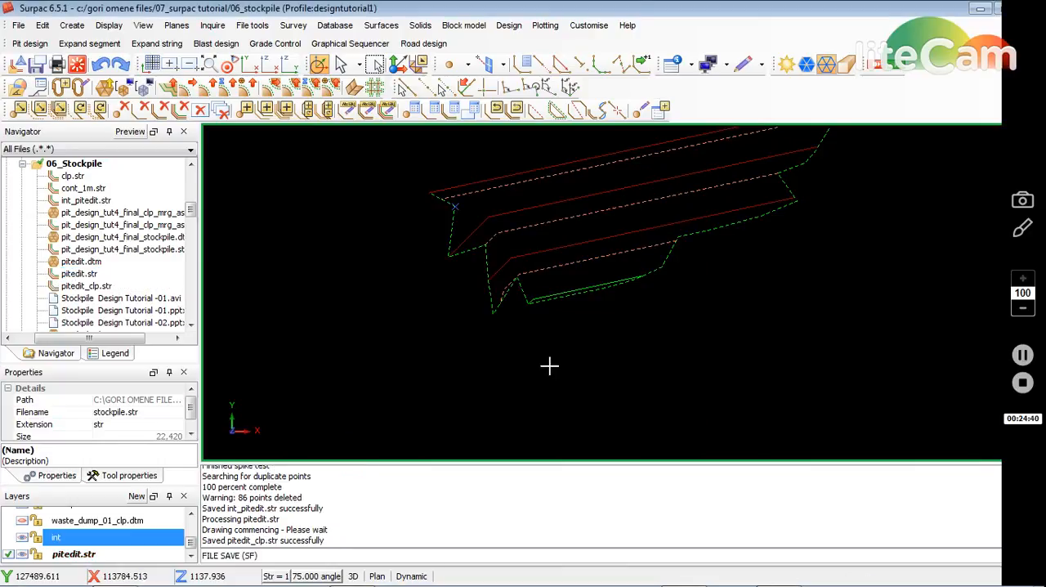
{"action": "scroll", "coordinate": [613, 260], "scroll_direction": "down", "scroll_amount": 2}
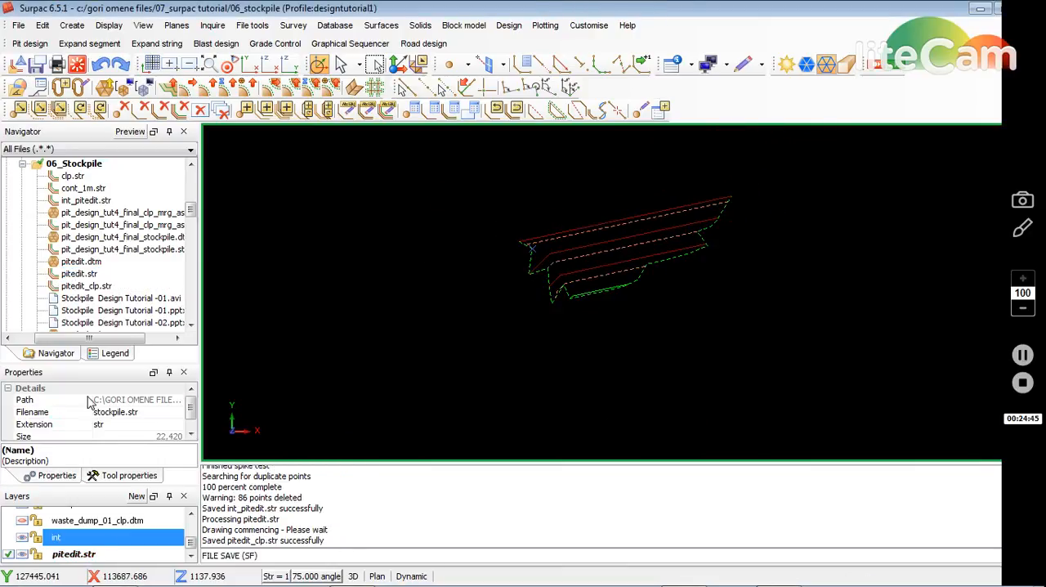
Delete the pitedit.str layer and load pit_design_tut4_final_stockpile.str into the view
{"action": "left_click", "coordinate": [84, 555]}
{"action": "right_click", "coordinate": [84, 555]}
{"action": "left_click", "coordinate": [135, 577]}
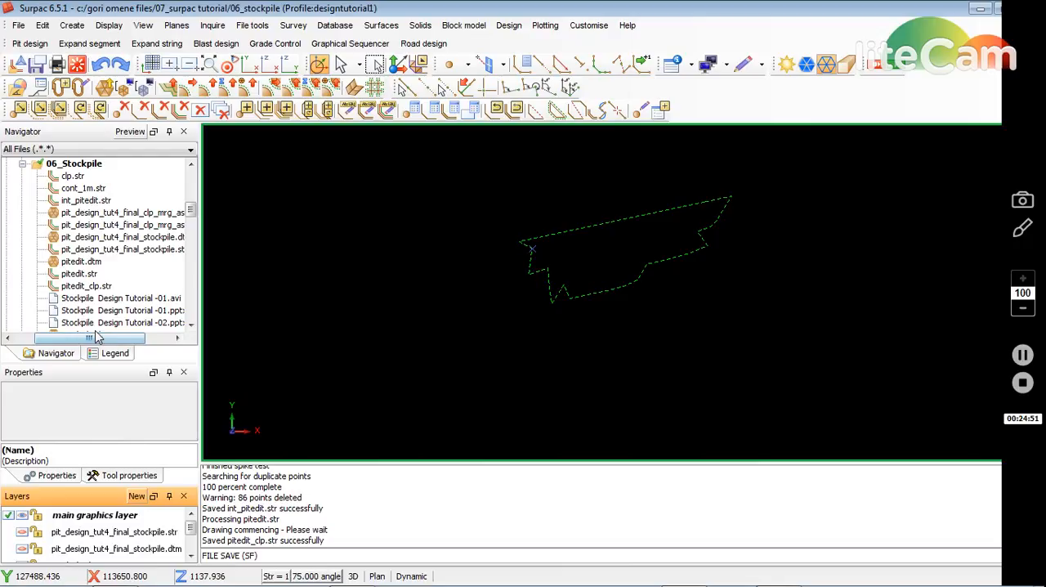
{"action": "left_click", "coordinate": [127, 249]}
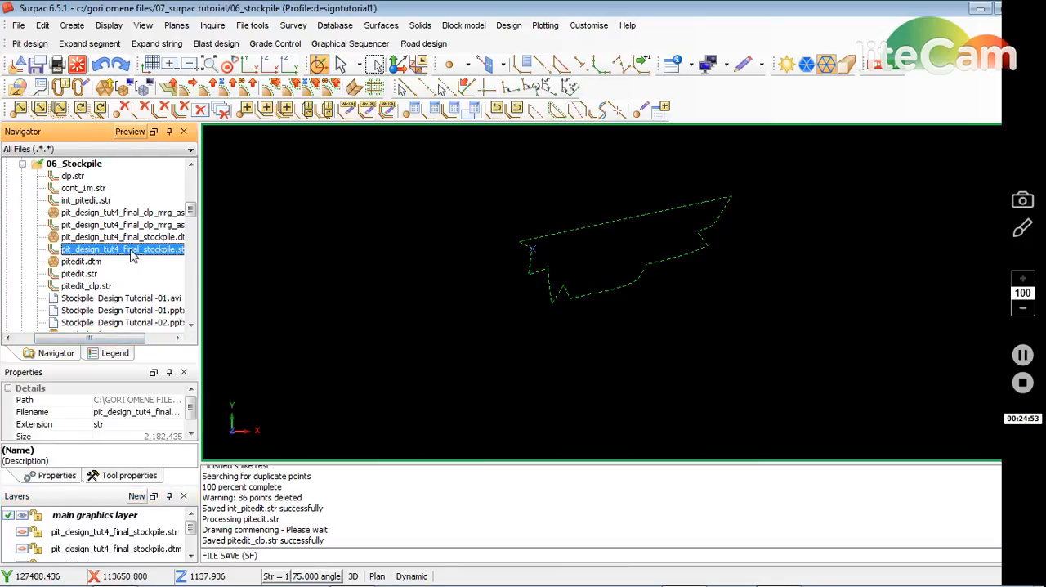
{"action": "left_click_drag", "start_coordinate": [139, 255], "coordinate": [509, 250]}
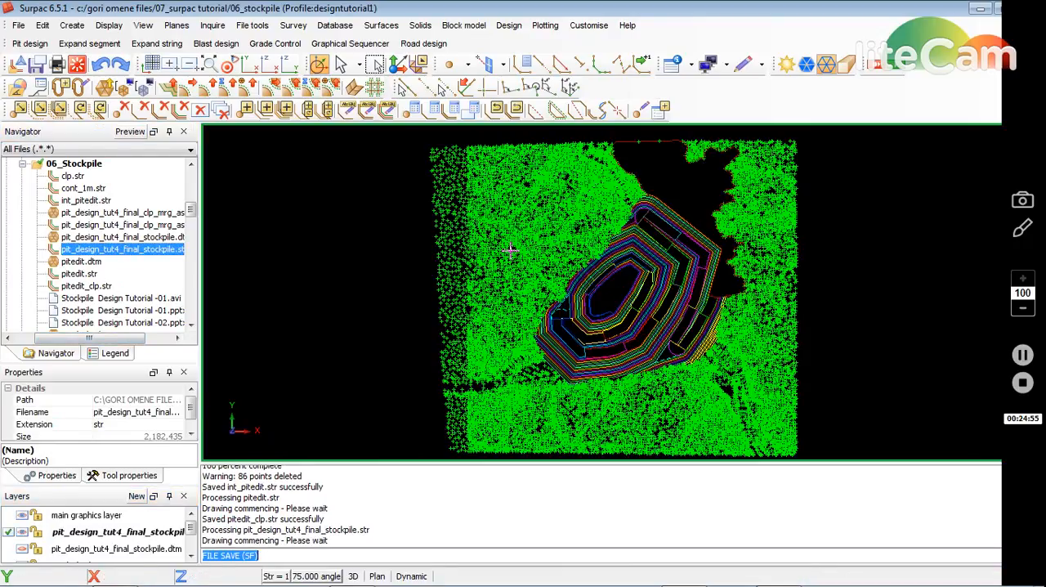
{"action": "scroll", "coordinate": [789, 193], "scroll_direction": "up", "scroll_amount": 3}
{"action": "scroll", "coordinate": [789, 194], "scroll_direction": "up", "scroll_amount": 2}
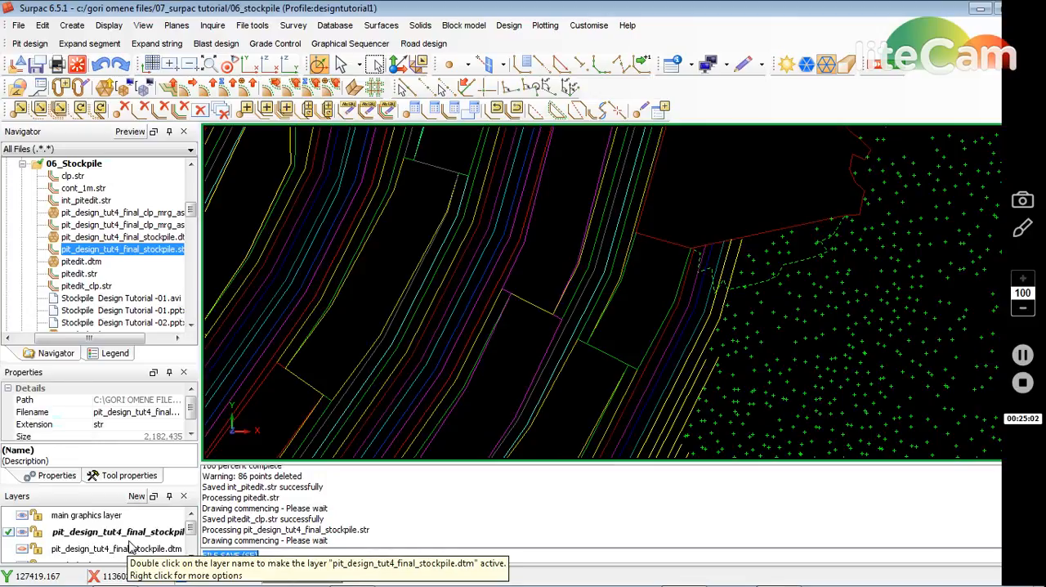
{"action": "scroll", "coordinate": [131, 550], "scroll_direction": "down", "scroll_amount": 1}
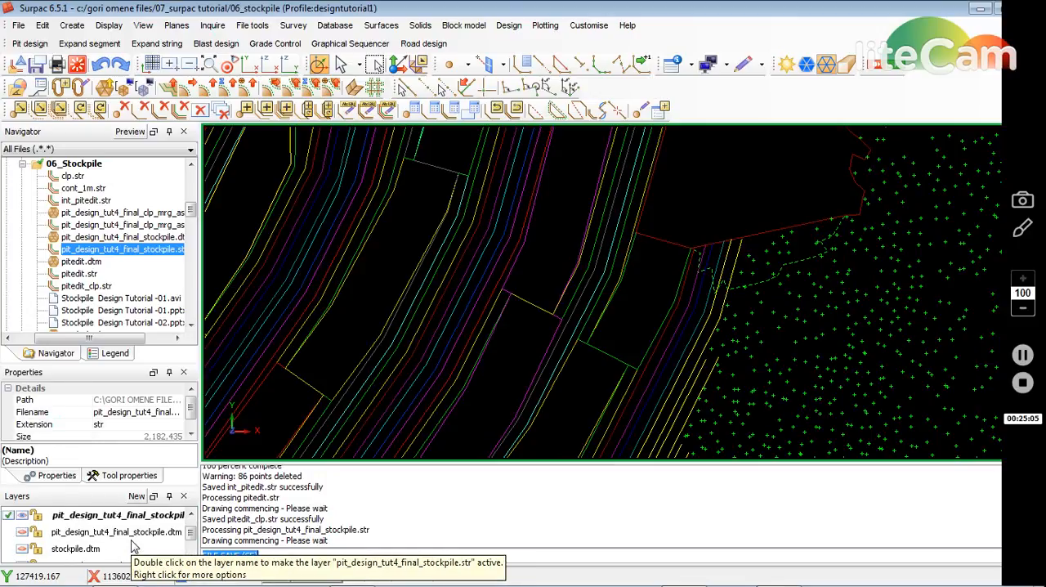
{"action": "scroll", "coordinate": [135, 547], "scroll_direction": "up", "scroll_amount": 1}
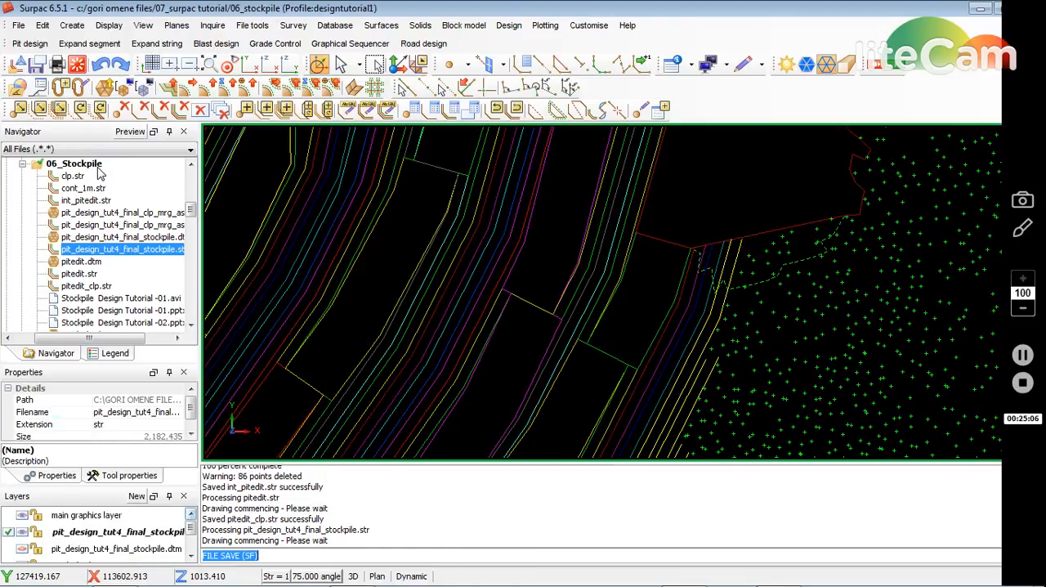
Clip the stockpile strings inside the dashed int boundary and begin saving with _clp appended
{"action": "left_click", "coordinate": [42, 25]}
{"action": "mouse_move", "coordinate": [65, 227]}
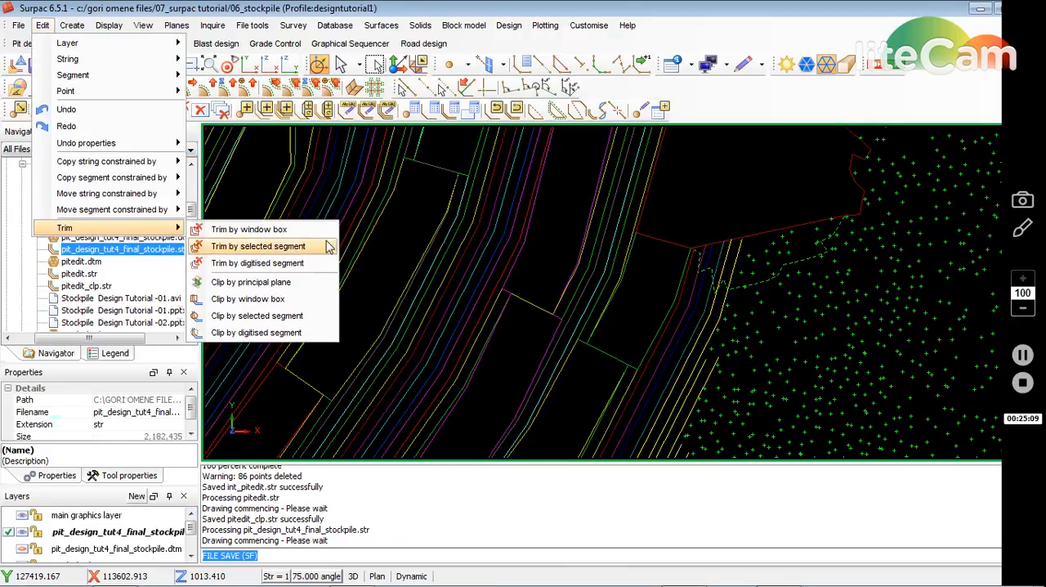
{"action": "left_click", "coordinate": [266, 318]}
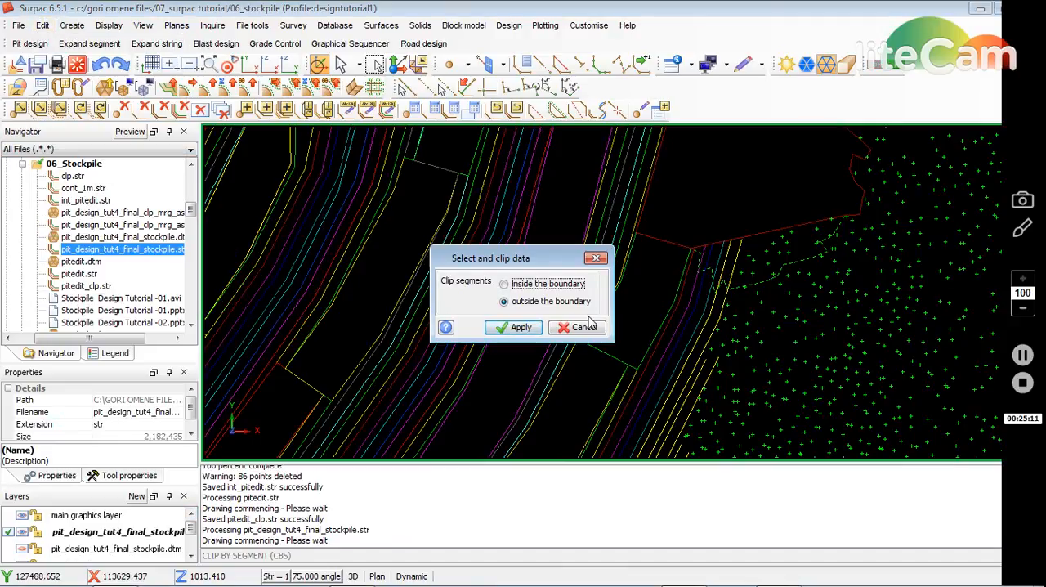
{"action": "left_click", "coordinate": [505, 283]}
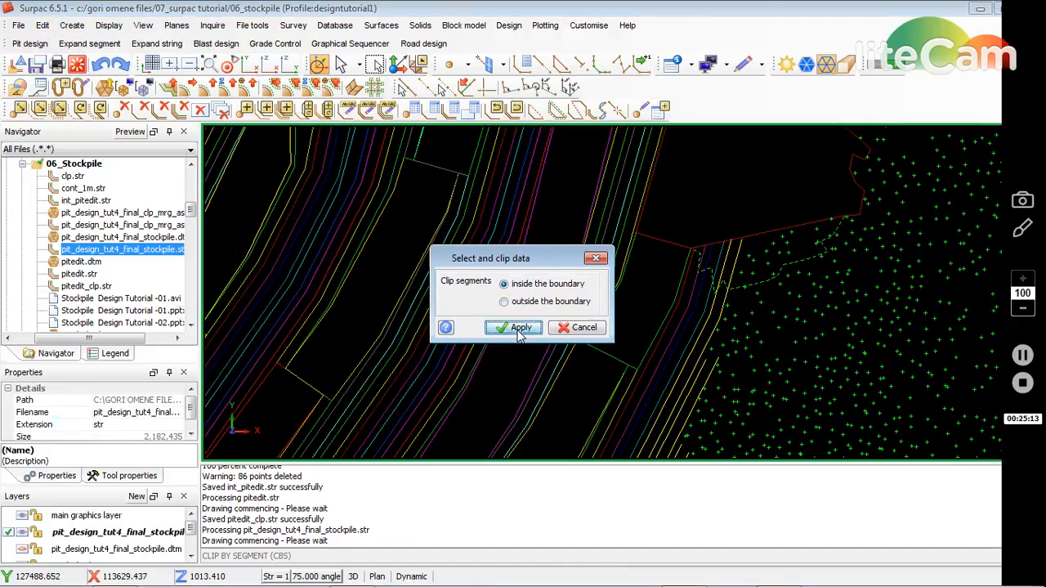
{"action": "left_click", "coordinate": [517, 327]}
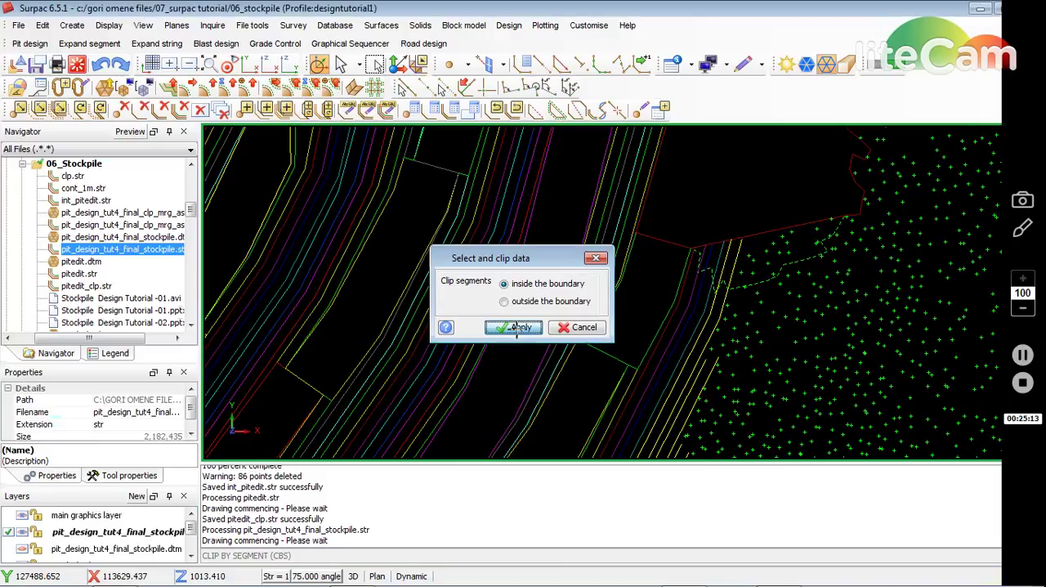
{"action": "left_click", "coordinate": [783, 262]}
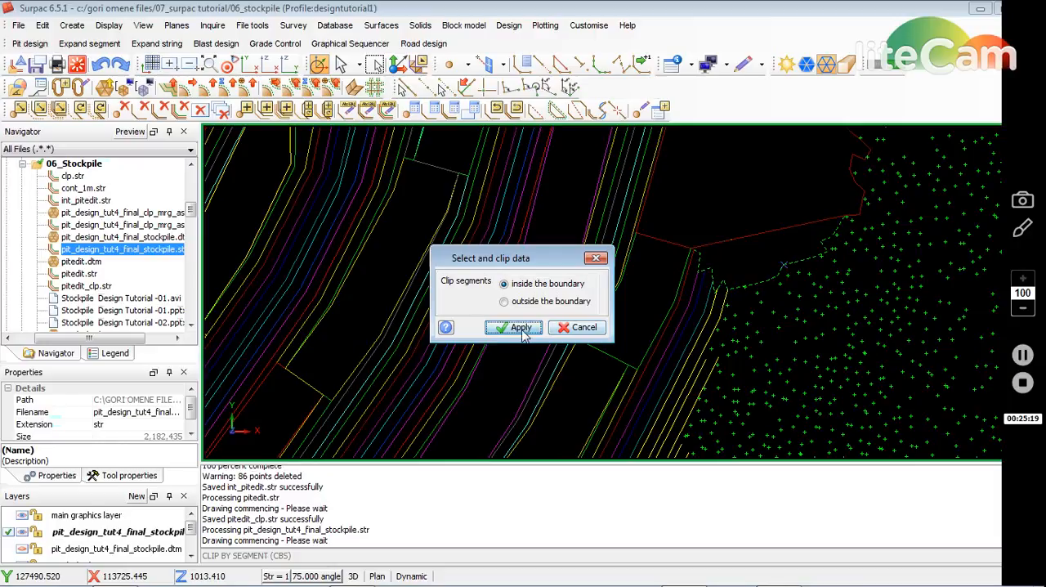
{"action": "left_click", "coordinate": [521, 328]}
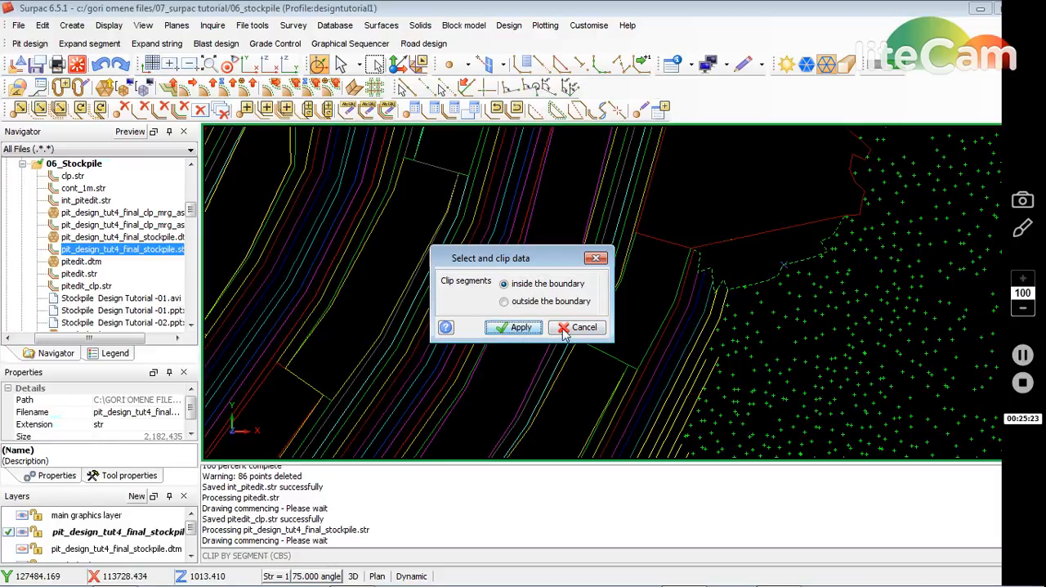
{"action": "left_click", "coordinate": [515, 327]}
{"action": "left_click", "coordinate": [38, 65]}
{"action": "type", "text": "pit_design_tut4_final_stockpile_clp"}
{"action": "left_click", "coordinate": [548, 213]}
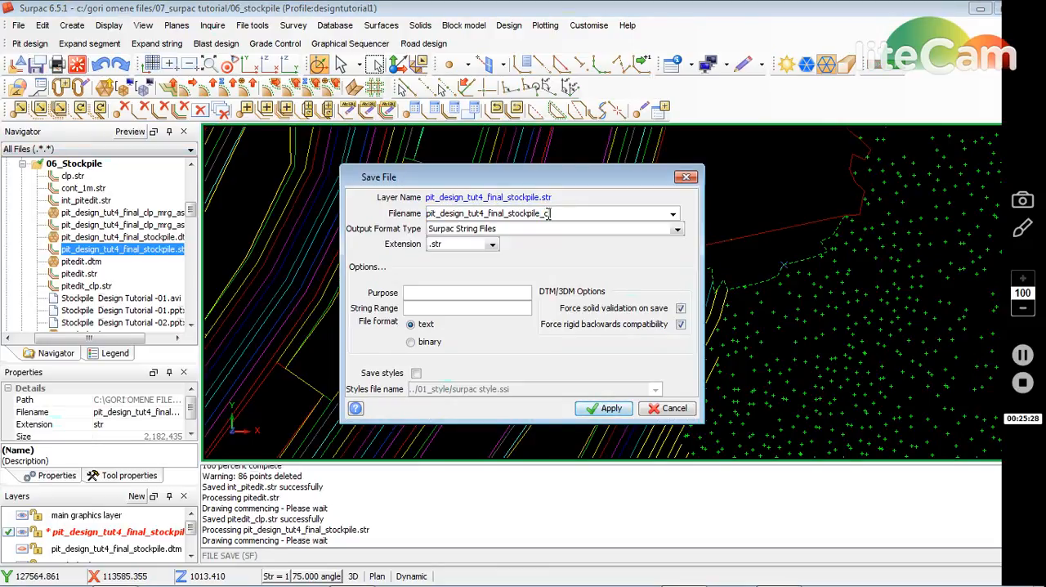
Save the clipped stockpile strings as pit_design_tut4_final_stockpile_clp.str
{"action": "left_click", "coordinate": [608, 412]}
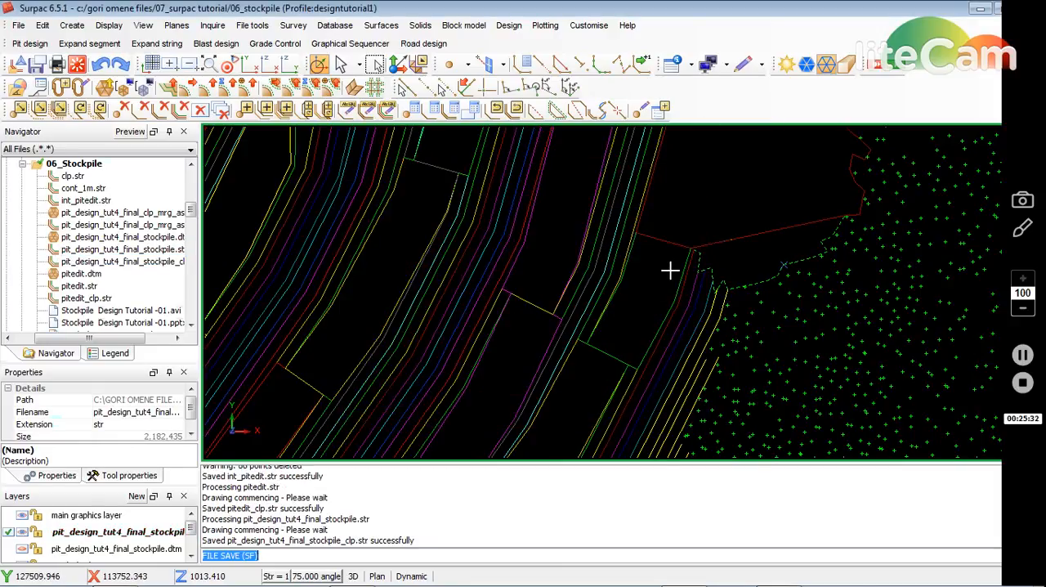
Clear the view, then display the clipped stockpile strings with pitedit_clp.str over them
{"action": "left_click", "coordinate": [77, 65]}
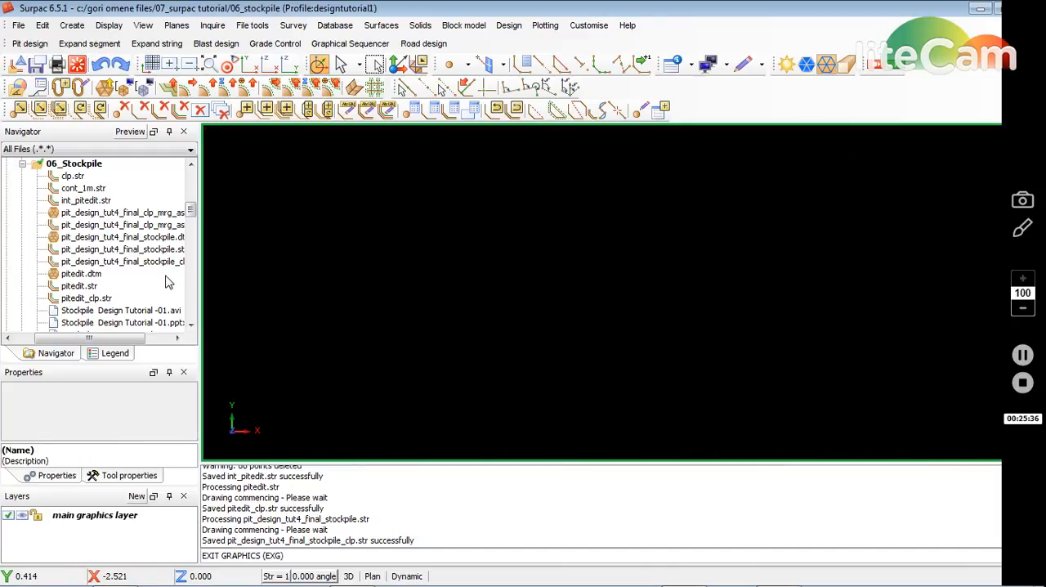
{"action": "left_click_drag", "start_coordinate": [143, 262], "coordinate": [580, 251]}
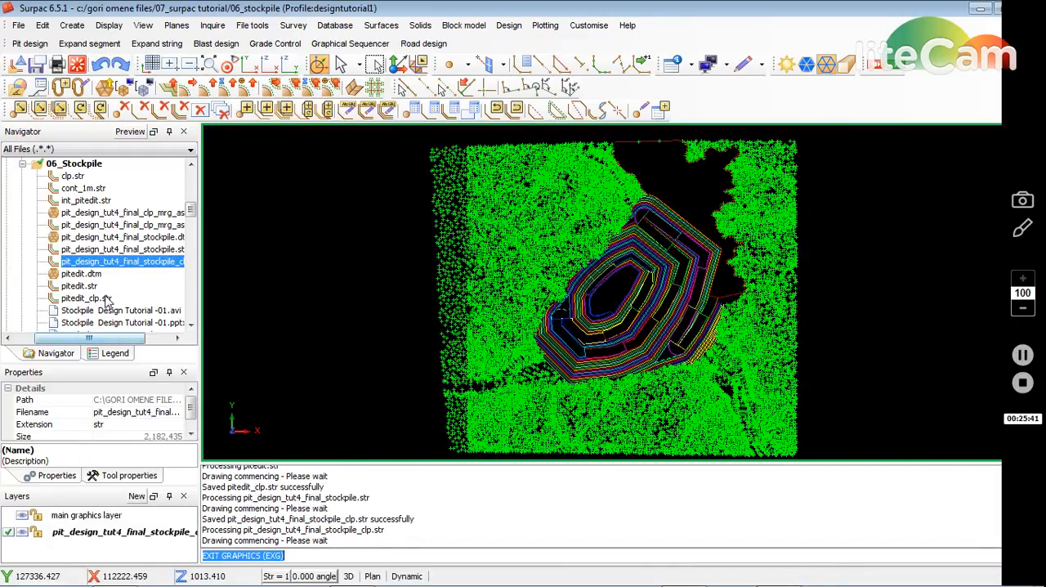
{"action": "scroll", "coordinate": [109, 299], "scroll_direction": "down", "scroll_amount": 1}
{"action": "left_click", "coordinate": [82, 263]}
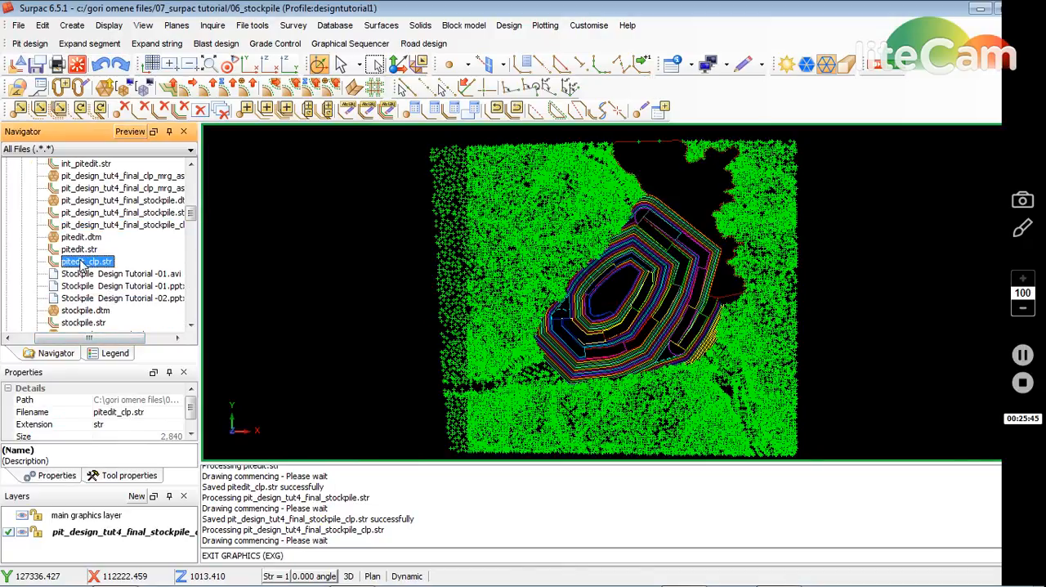
{"action": "left_click_drag", "start_coordinate": [83, 266], "coordinate": [631, 281]}
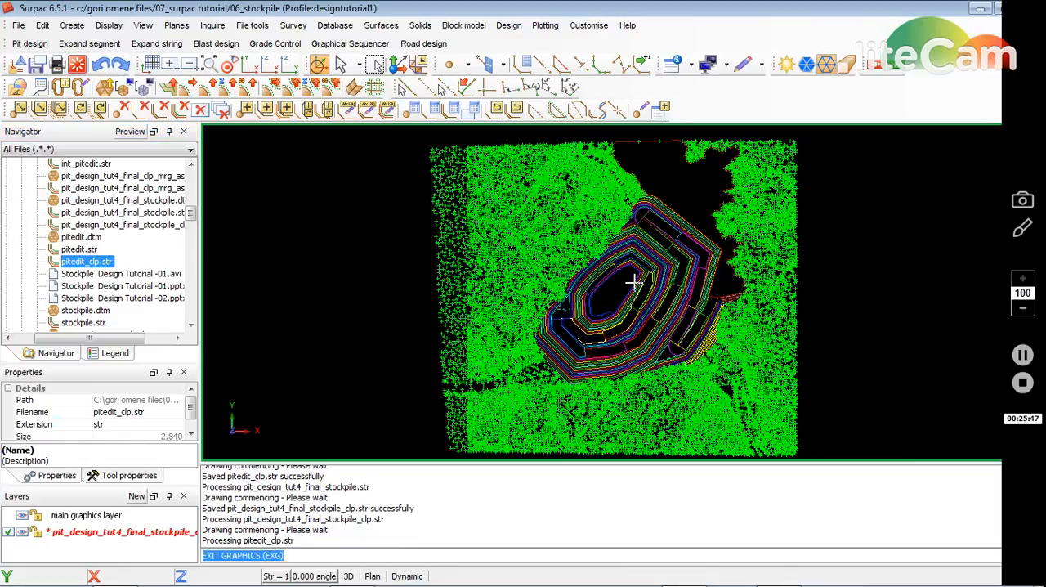
{"action": "scroll", "coordinate": [728, 303], "scroll_direction": "up", "scroll_amount": 3}
{"action": "scroll", "coordinate": [741, 303], "scroll_direction": "up", "scroll_amount": 2}
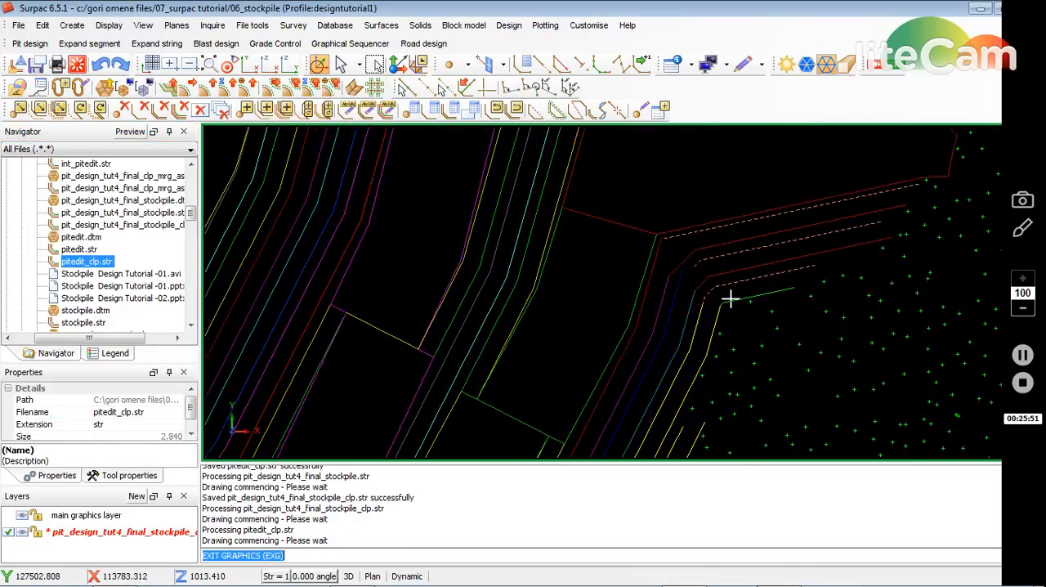
{"action": "scroll", "coordinate": [731, 298], "scroll_direction": "down", "scroll_amount": 2}
{"action": "scroll", "coordinate": [702, 304], "scroll_direction": "up", "scroll_amount": 2}
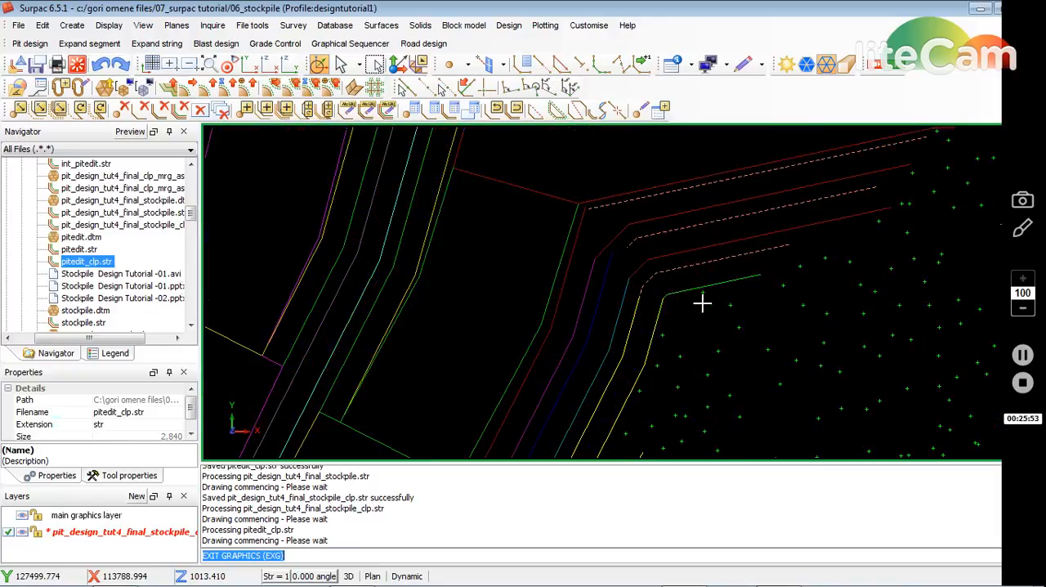
Resave the layer over pit_design_tut4_final_stockpile_clp.str, confirming the overwrite
{"action": "left_click", "coordinate": [38, 65]}
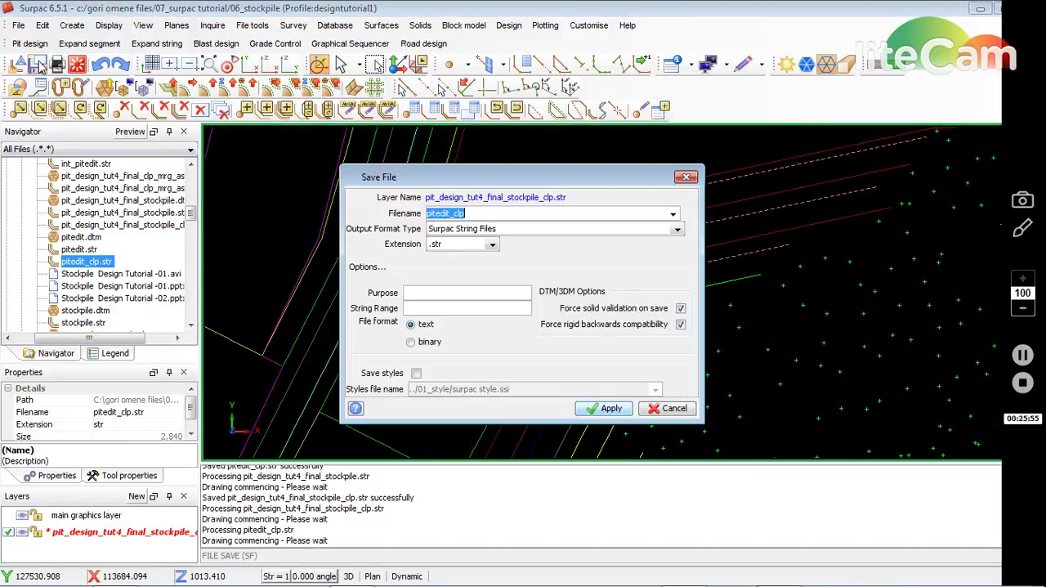
{"action": "left_click", "coordinate": [673, 214]}
{"action": "left_click", "coordinate": [447, 310]}
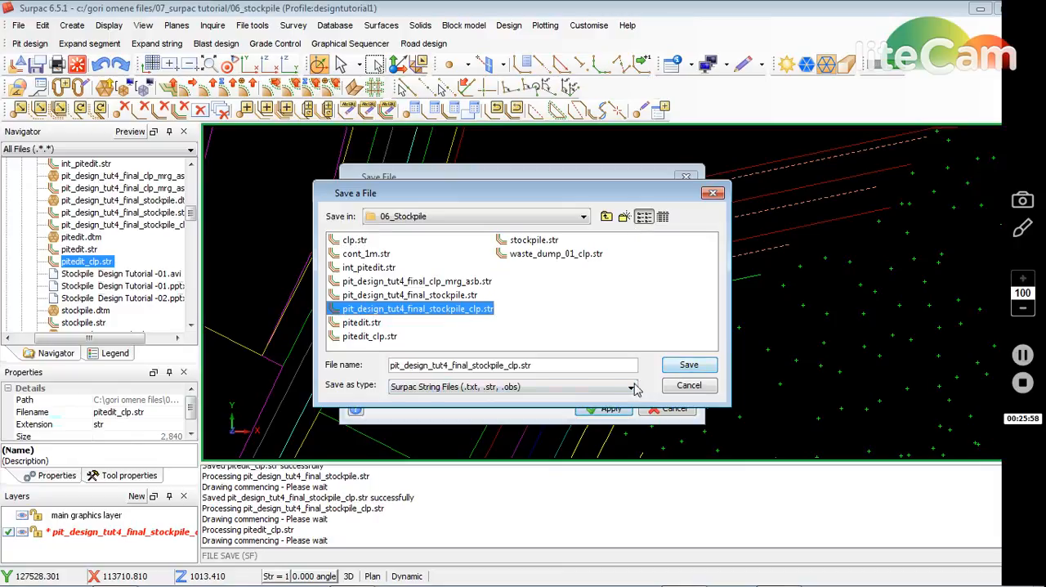
{"action": "left_click", "coordinate": [689, 364]}
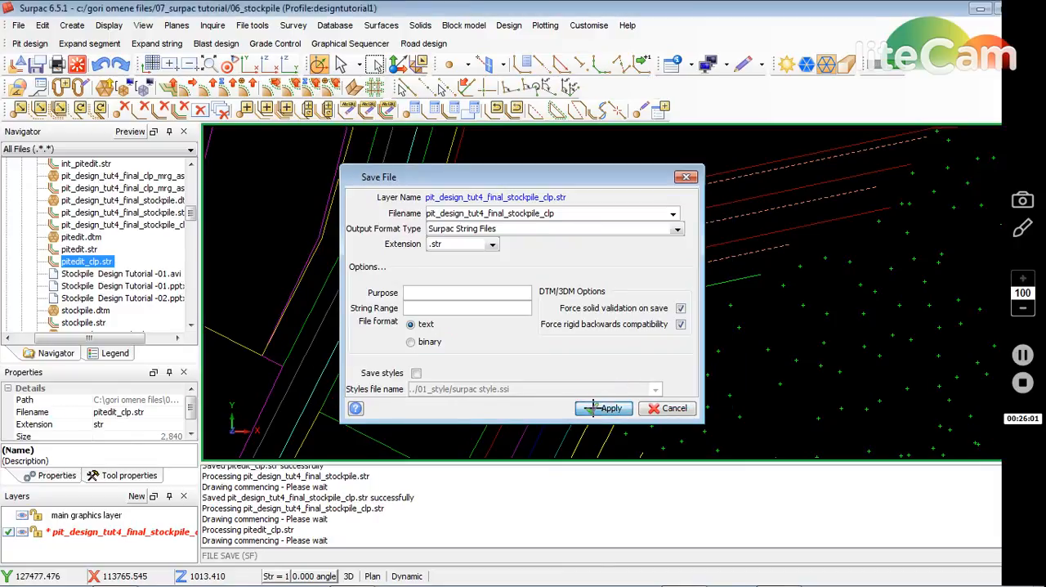
{"action": "left_click", "coordinate": [604, 408]}
{"action": "left_click", "coordinate": [576, 330]}
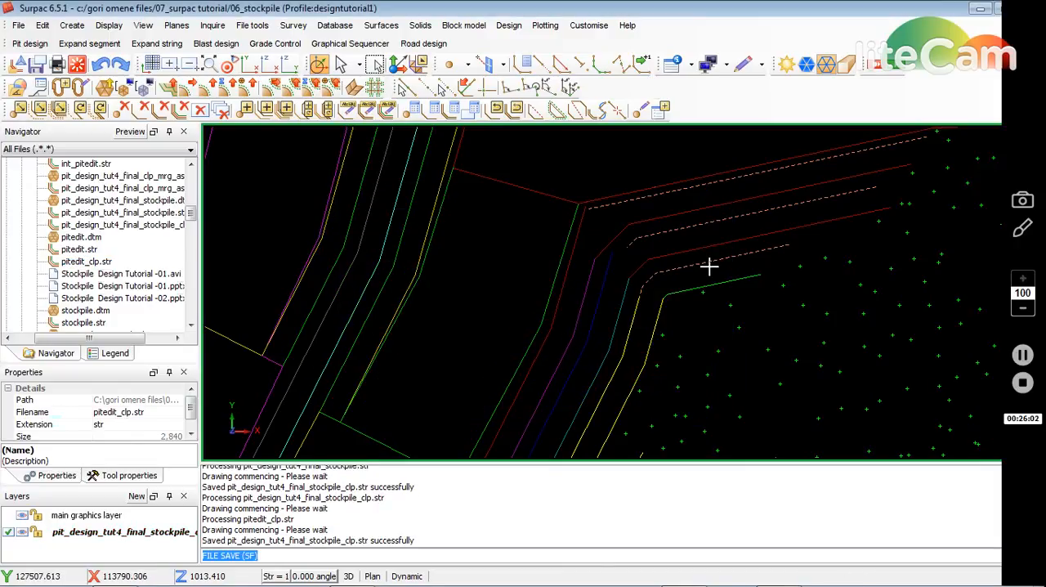
{"action": "scroll", "coordinate": [646, 234], "scroll_direction": "up", "scroll_amount": 1}
{"action": "scroll", "coordinate": [623, 272], "scroll_direction": "up", "scroll_amount": 2}
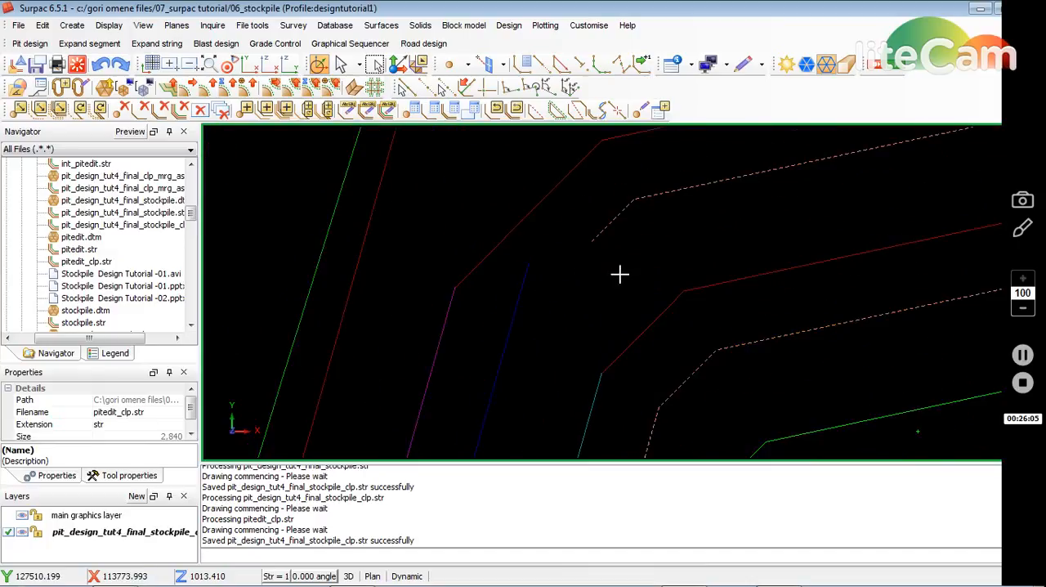
{"action": "scroll", "coordinate": [619, 275], "scroll_direction": "down", "scroll_amount": 1}
{"action": "scroll", "coordinate": [630, 318], "scroll_direction": "down", "scroll_amount": 1}
{"action": "scroll", "coordinate": [645, 316], "scroll_direction": "down", "scroll_amount": 1}
{"action": "scroll", "coordinate": [654, 311], "scroll_direction": "down", "scroll_amount": 2}
{"action": "scroll", "coordinate": [613, 311], "scroll_direction": "up", "scroll_amount": 2}
{"action": "scroll", "coordinate": [637, 310], "scroll_direction": "up", "scroll_amount": 2}
{"action": "scroll", "coordinate": [605, 286], "scroll_direction": "up", "scroll_amount": 1}
{"action": "scroll", "coordinate": [597, 276], "scroll_direction": "up", "scroll_amount": 1}
Identify the two corner points at the gap with IDP: one on string 410, one on 4002
{"action": "middle_click_drag", "start_coordinate": [593, 278], "coordinate": [662, 284]}
{"action": "scroll", "coordinate": [637, 278], "scroll_direction": "down", "scroll_amount": 1}
{"action": "scroll", "coordinate": [619, 275], "scroll_direction": "down", "scroll_amount": 1}
{"action": "scroll", "coordinate": [611, 281], "scroll_direction": "down", "scroll_amount": 2}
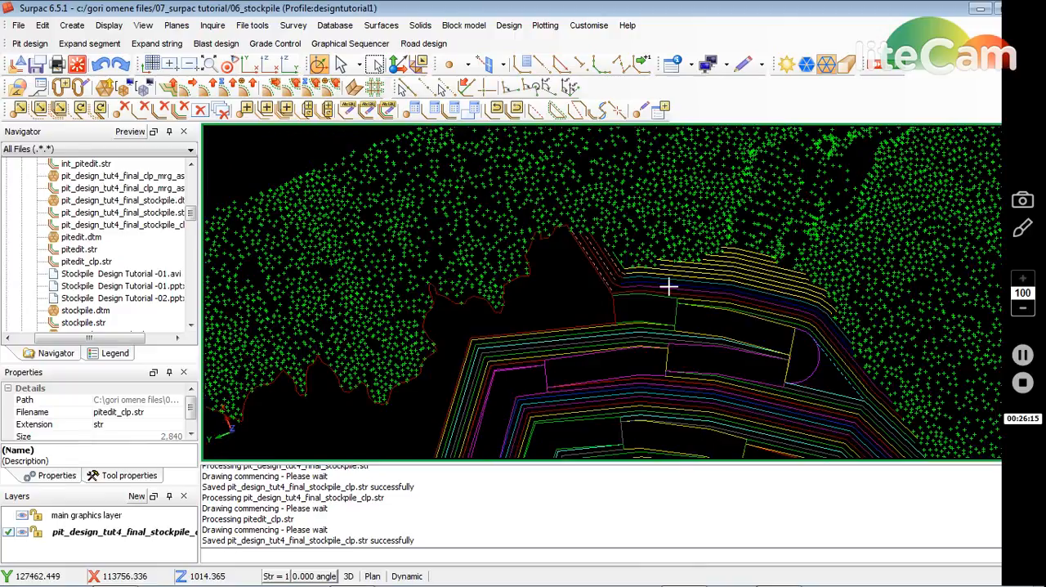
{"action": "scroll", "coordinate": [645, 288], "scroll_direction": "up", "scroll_amount": 1}
{"action": "scroll", "coordinate": [631, 292], "scroll_direction": "up", "scroll_amount": 1}
{"action": "scroll", "coordinate": [631, 292], "scroll_direction": "up", "scroll_amount": 1}
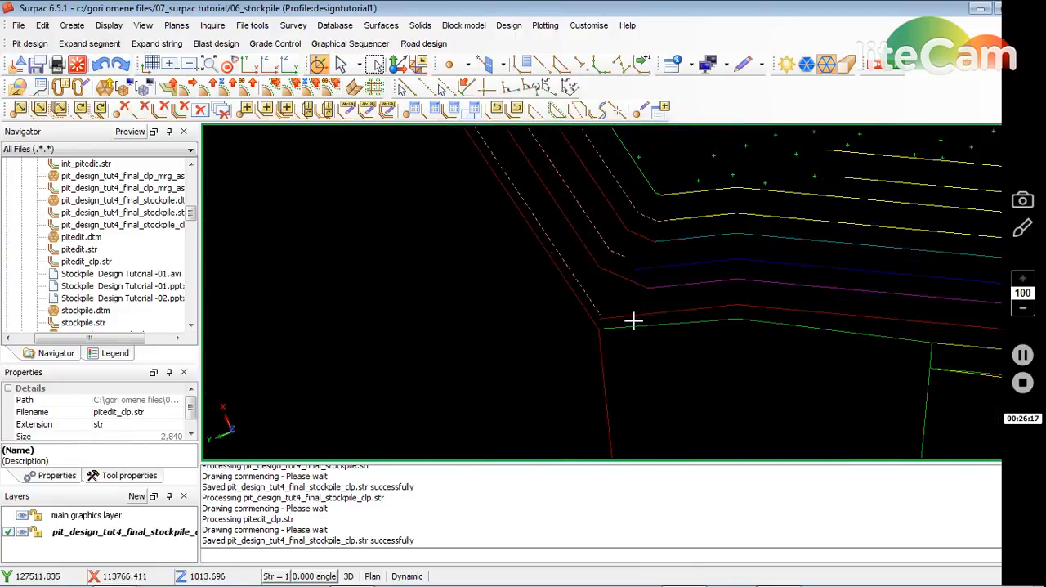
{"action": "scroll", "coordinate": [628, 328], "scroll_direction": "up", "scroll_amount": 1}
{"action": "scroll", "coordinate": [571, 294], "scroll_direction": "down", "scroll_amount": 1}
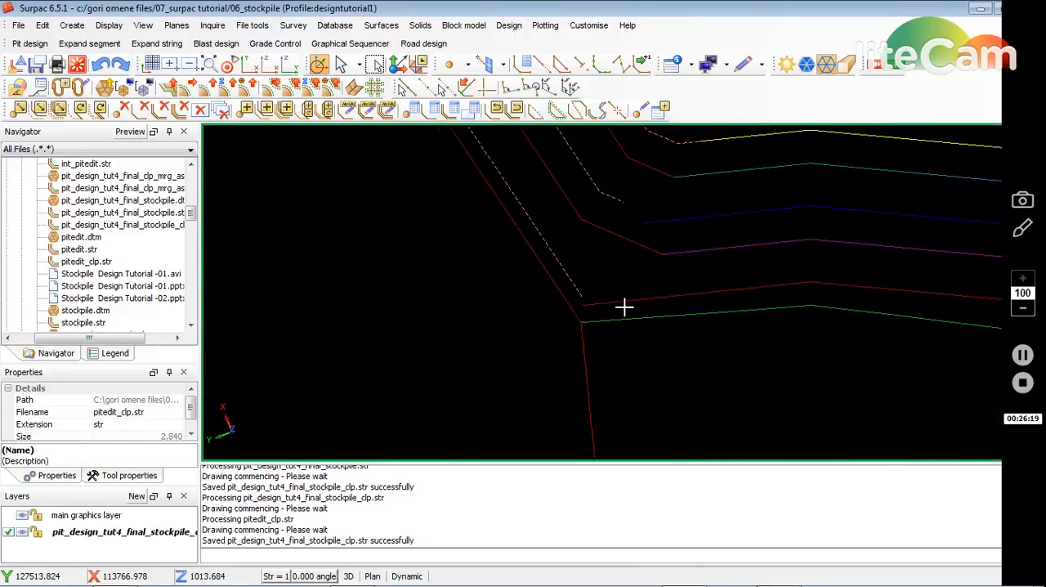
{"action": "type", "text": "Iidp"}
{"action": "key", "text": "Return"}
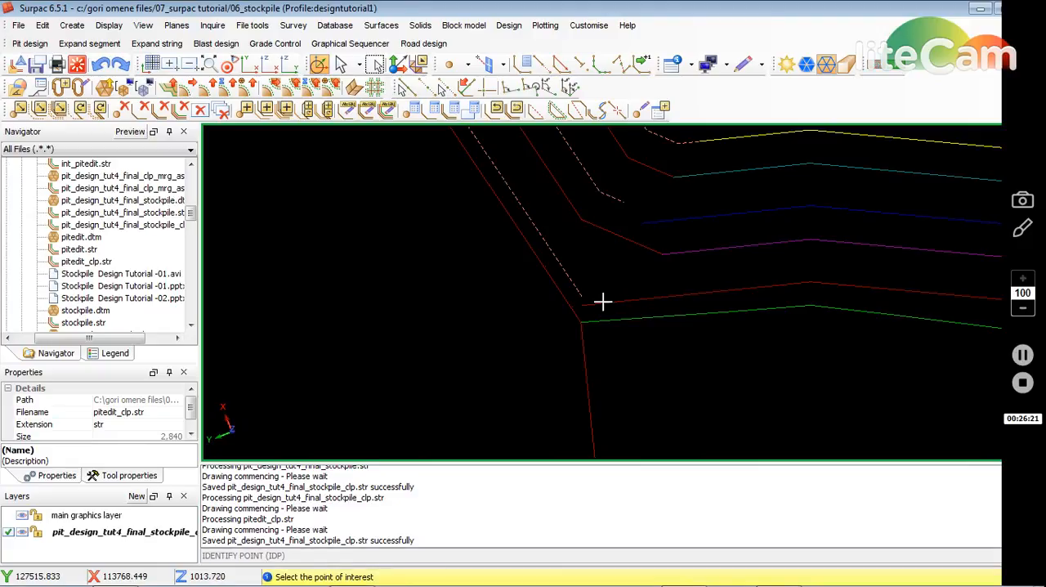
{"action": "scroll", "coordinate": [585, 297], "scroll_direction": "down", "scroll_amount": 1}
{"action": "left_click", "coordinate": [615, 310]}
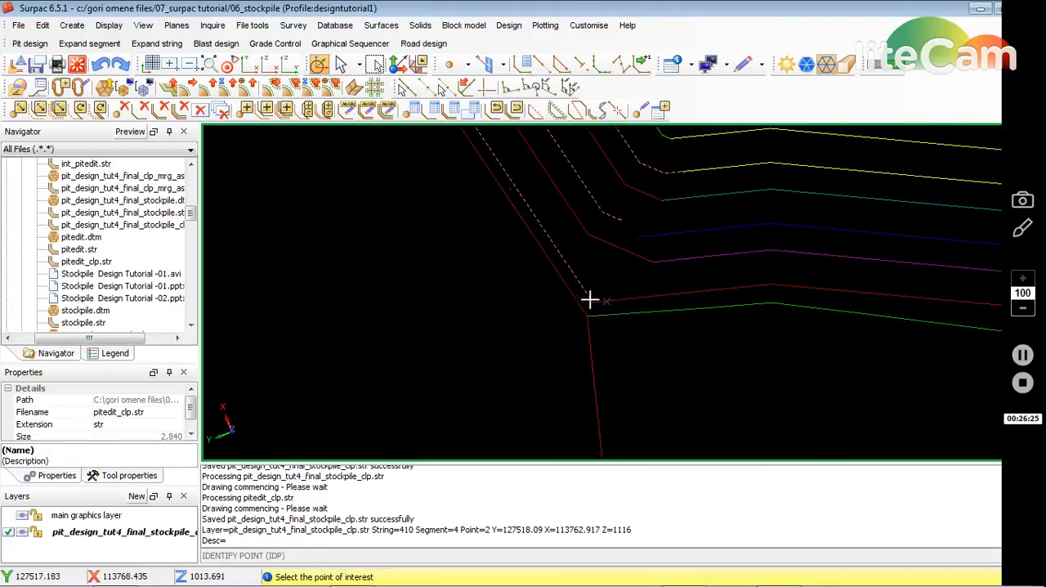
{"action": "left_click", "coordinate": [589, 296]}
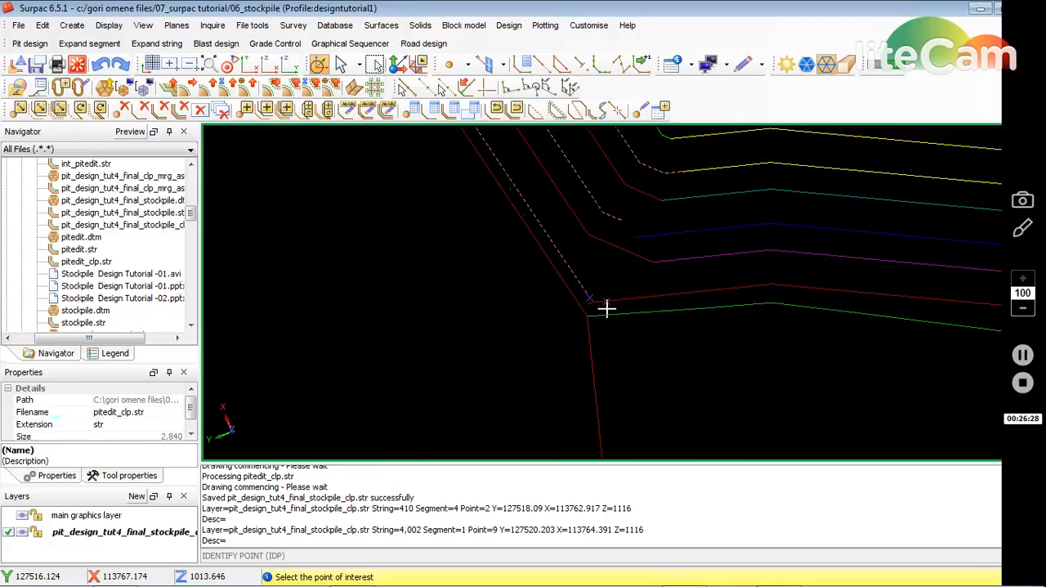
{"action": "key", "text": "Escape"}
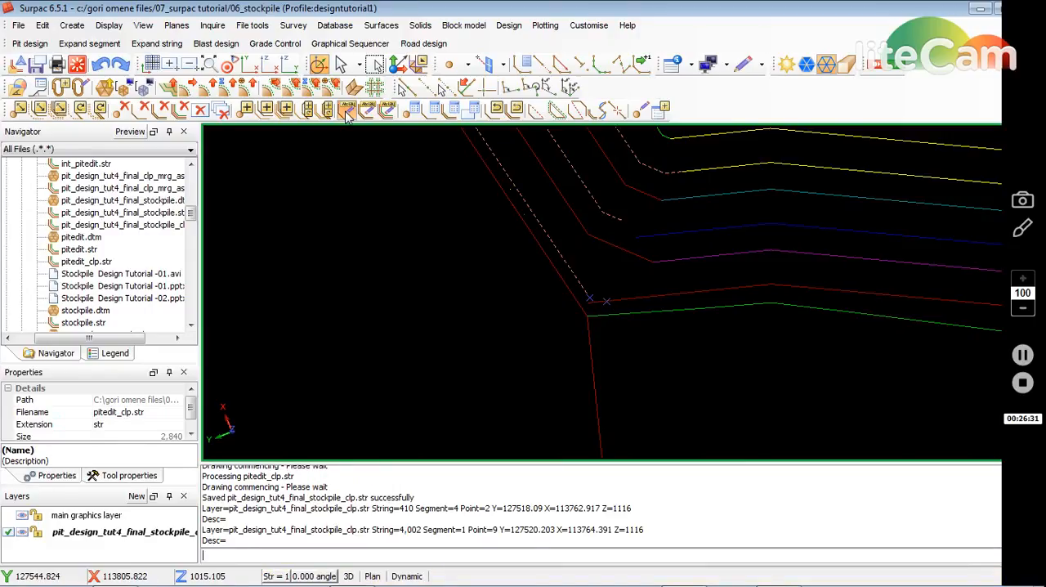
Renumber segment 1 of string 4002 to a new string number and apply it
{"action": "left_click", "coordinate": [347, 115]}
{"action": "left_click", "coordinate": [565, 241]}
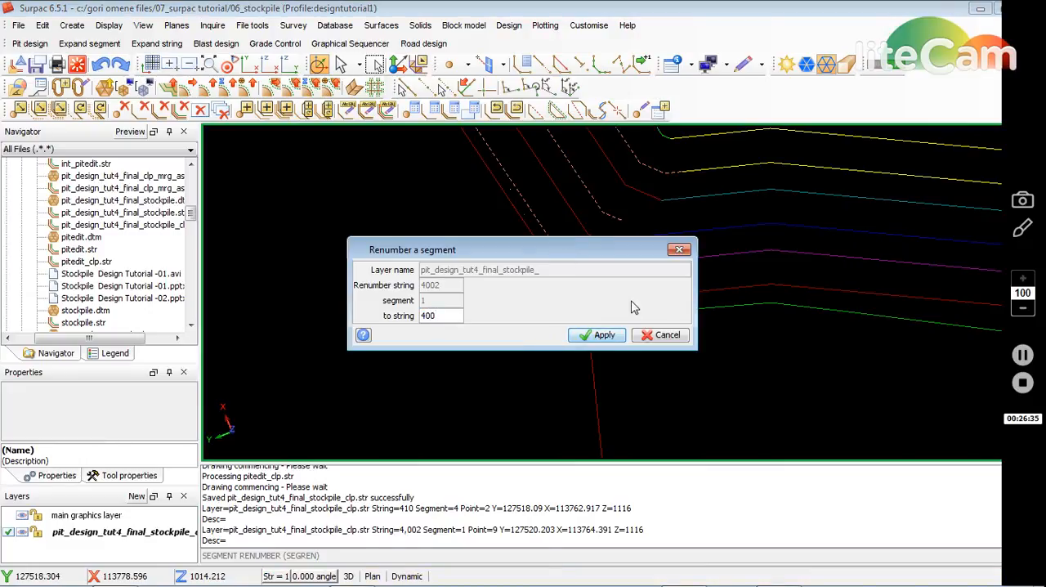
{"action": "double_click", "coordinate": [450, 315]}
{"action": "left_click", "coordinate": [599, 334]}
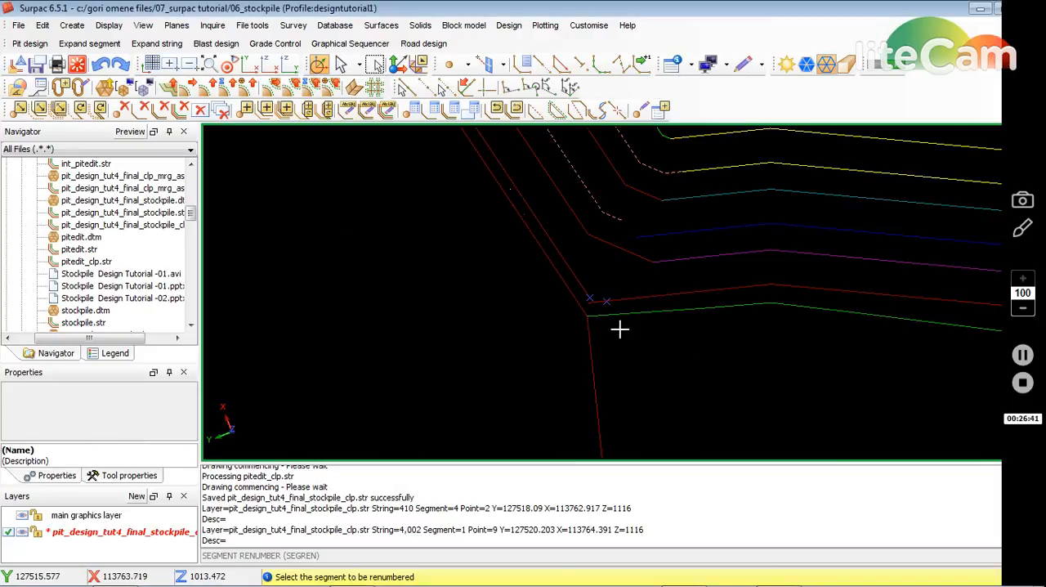
{"action": "scroll", "coordinate": [599, 312], "scroll_direction": "up", "scroll_amount": 3}
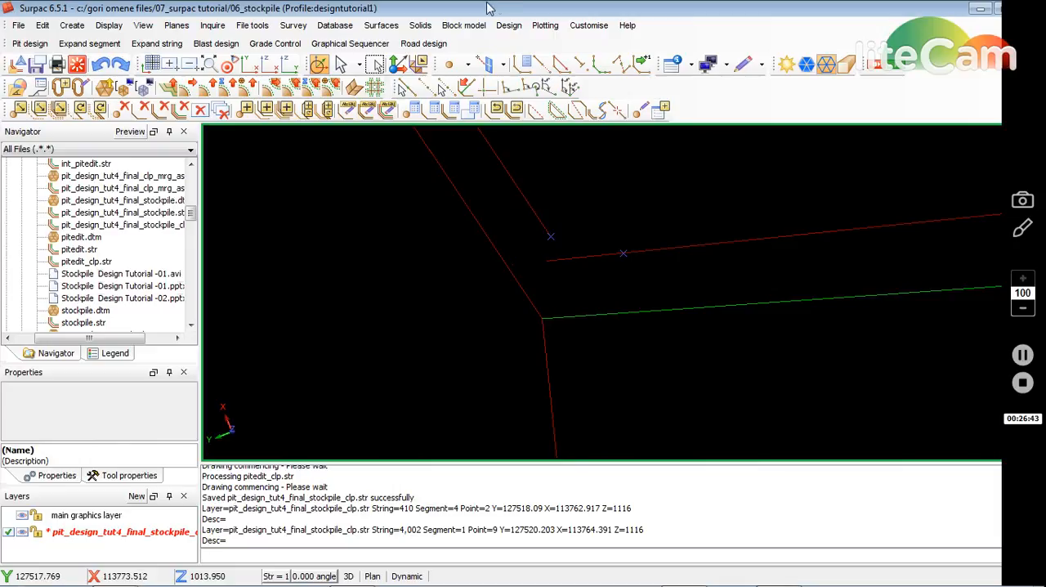
{"action": "scroll", "coordinate": [577, 272], "scroll_direction": "down", "scroll_amount": 1}
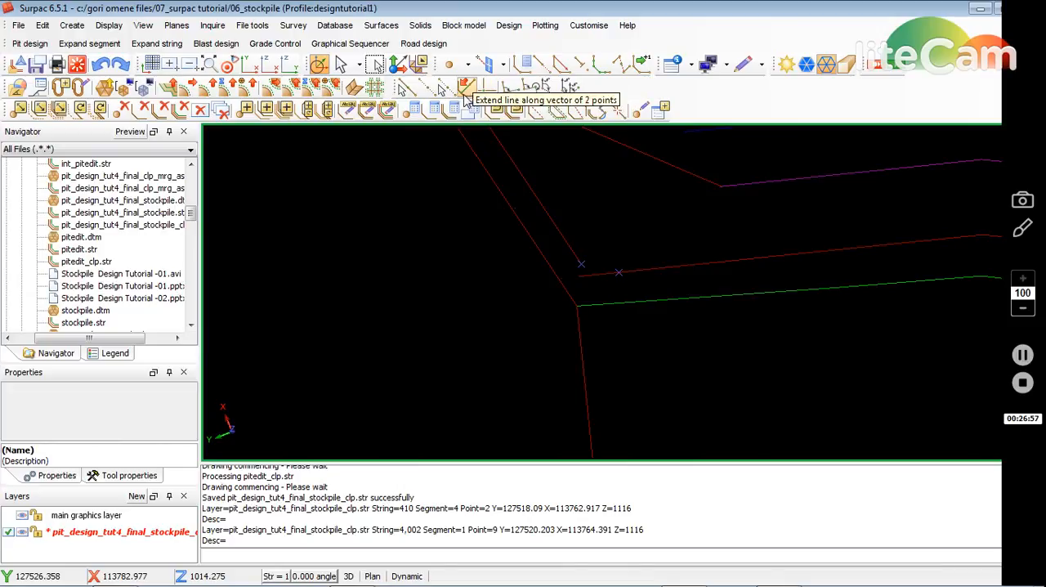
Extend the red segment to the diagonal line, abandoning a point delete and a segment join
{"action": "left_click", "coordinate": [463, 90]}
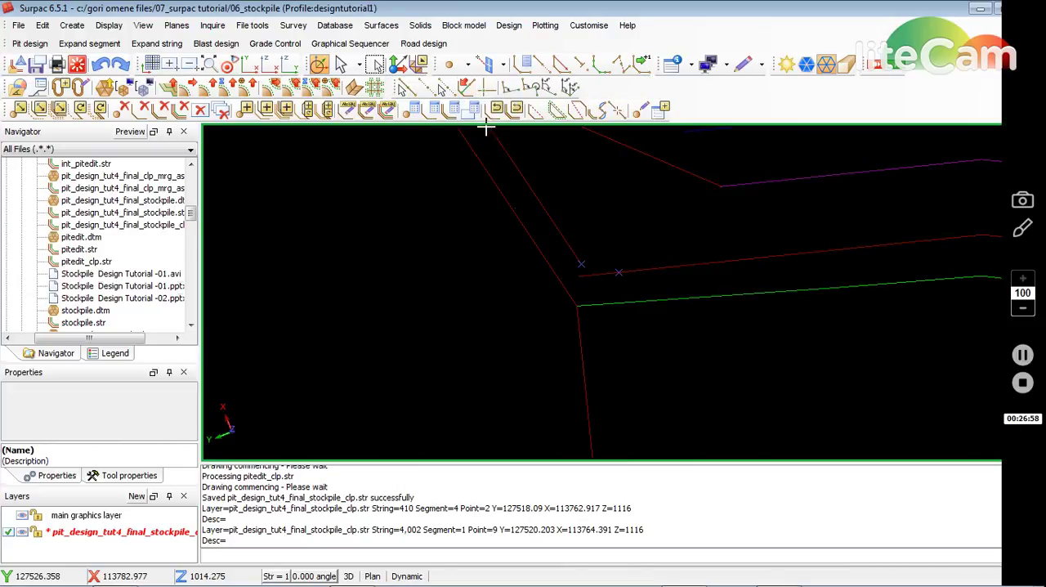
{"action": "left_click", "coordinate": [592, 290]}
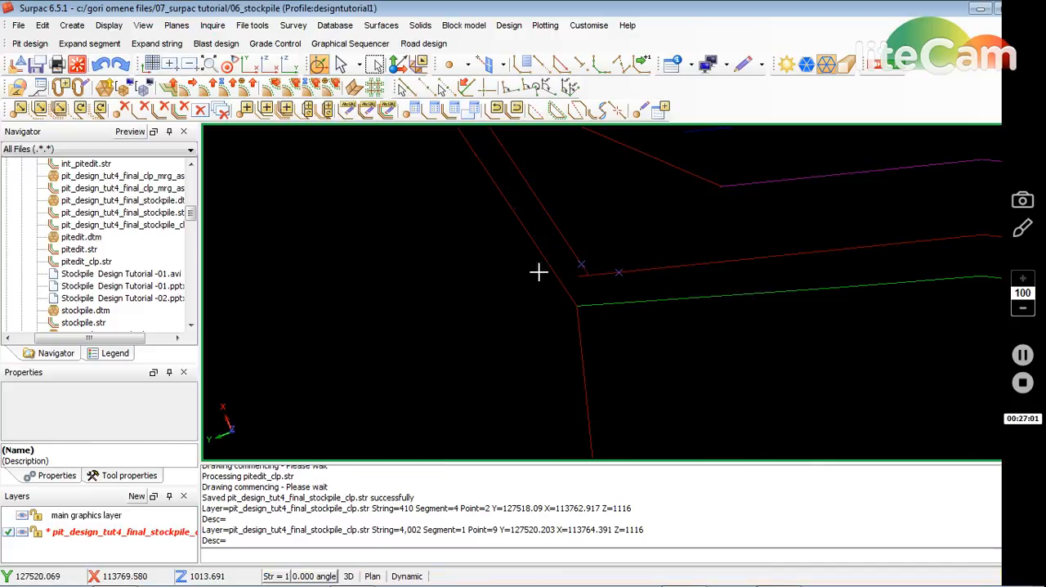
{"action": "left_click", "coordinate": [144, 110]}
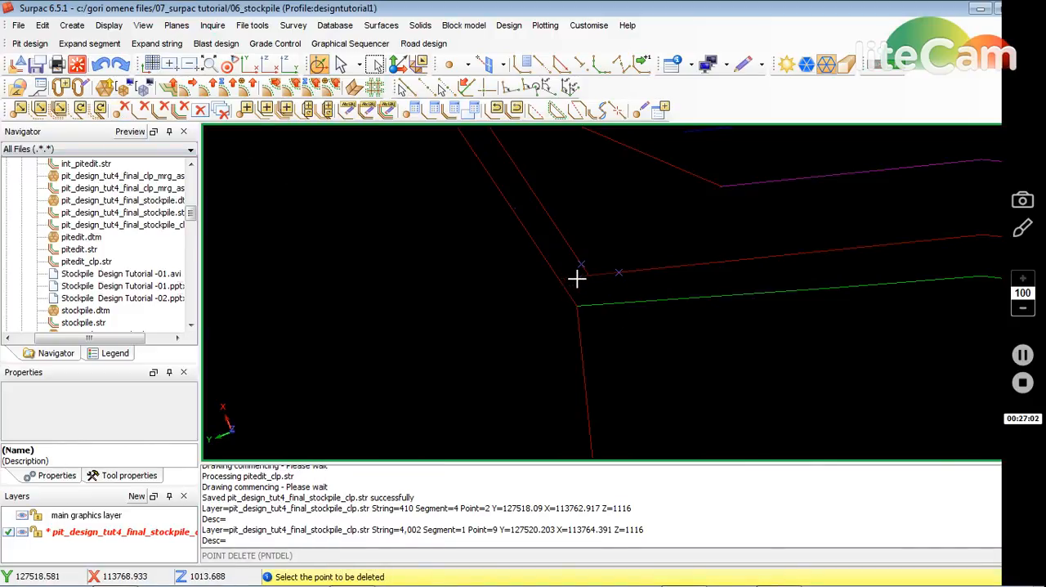
{"action": "key", "text": "Escape"}
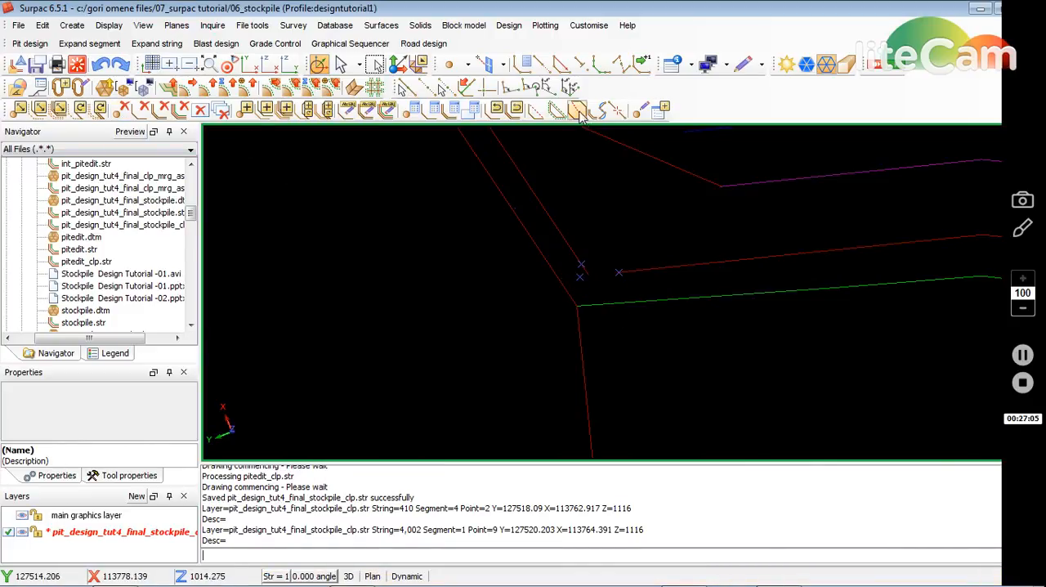
{"action": "left_click", "coordinate": [598, 109]}
{"action": "left_click", "coordinate": [616, 270]}
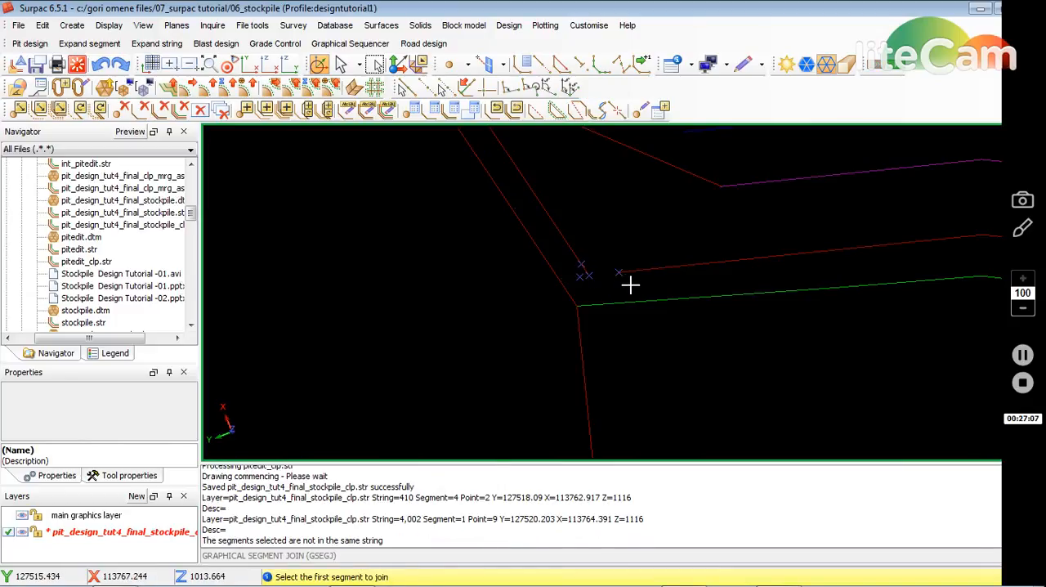
{"action": "key", "text": "Escape"}
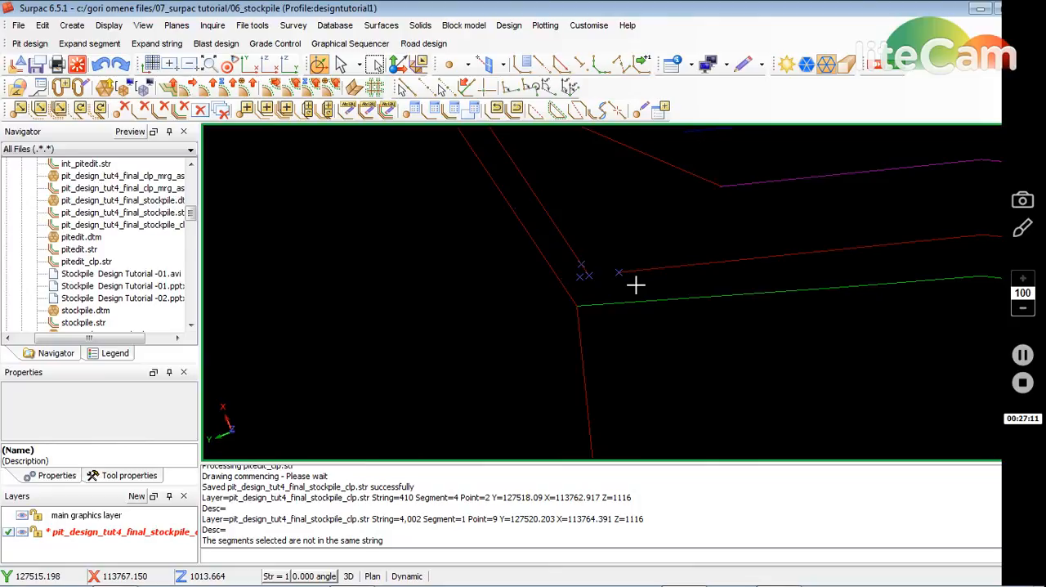
{"action": "scroll", "coordinate": [636, 283], "scroll_direction": "down", "scroll_amount": 1}
{"action": "scroll", "coordinate": [636, 284], "scroll_direction": "down", "scroll_amount": 1}
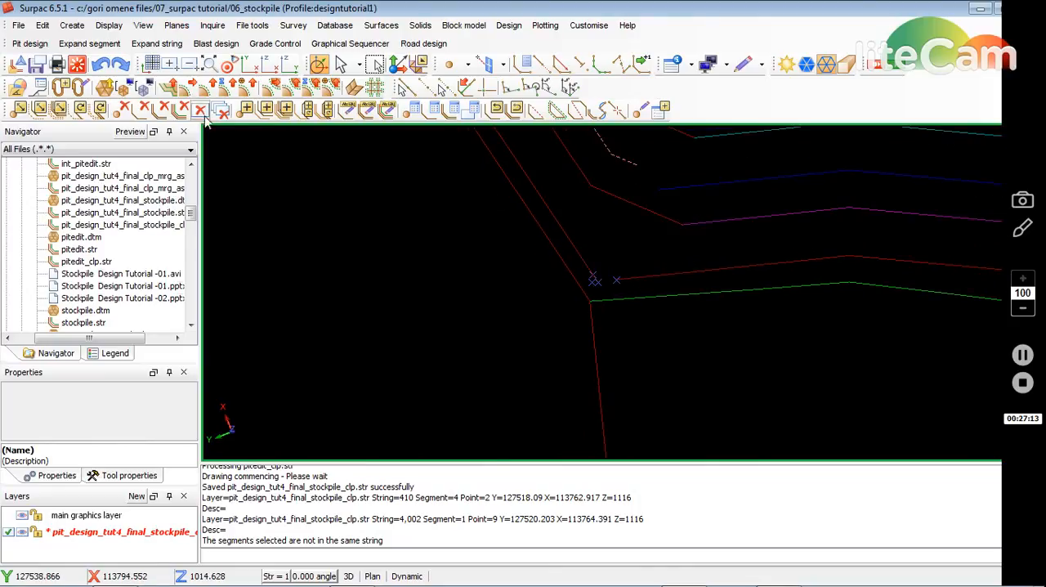
Delete the red segment near the corner, then undo it and clear the temporary markers
{"action": "left_click", "coordinate": [143, 110]}
{"action": "left_click", "coordinate": [663, 274]}
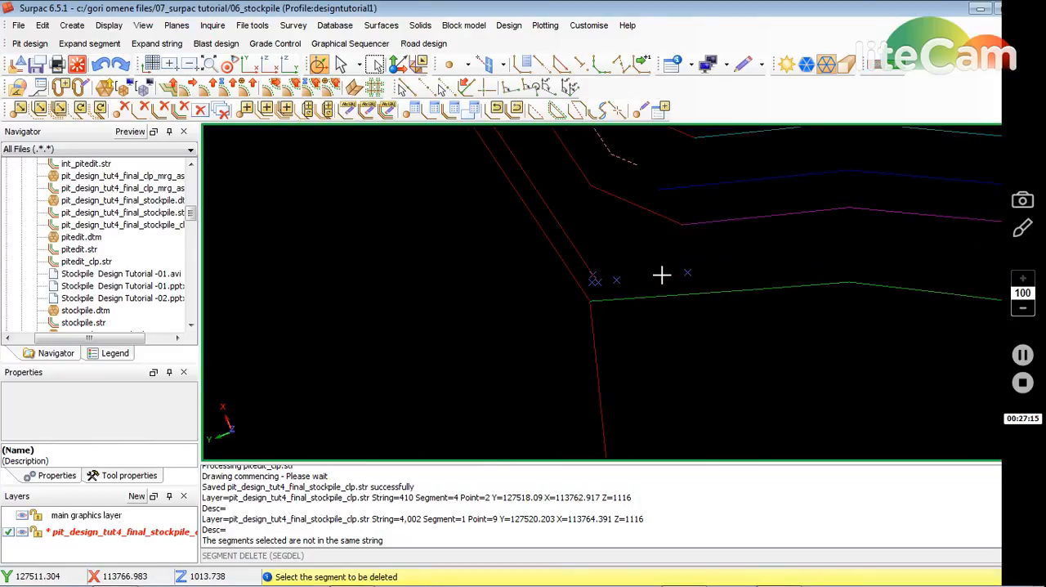
{"action": "key", "text": "Escape"}
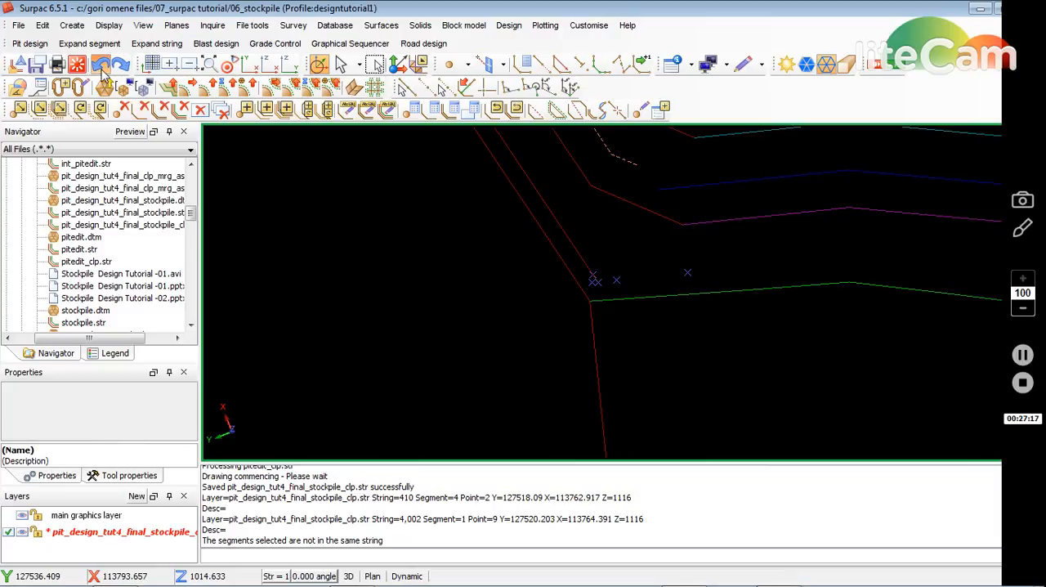
{"action": "left_click", "coordinate": [100, 65]}
{"action": "type", "text": "ERTM"}
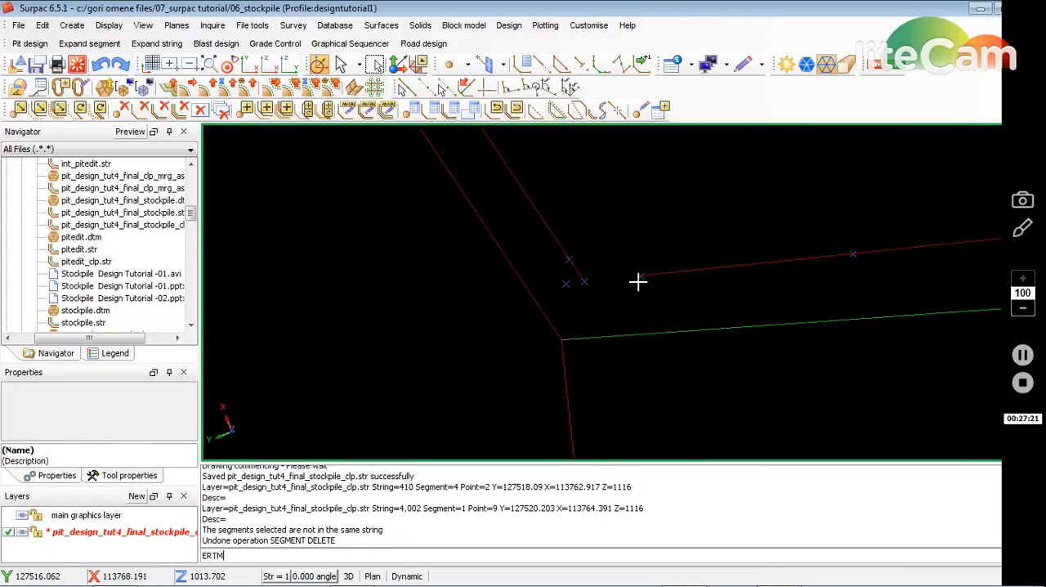
{"action": "key", "text": "Return"}
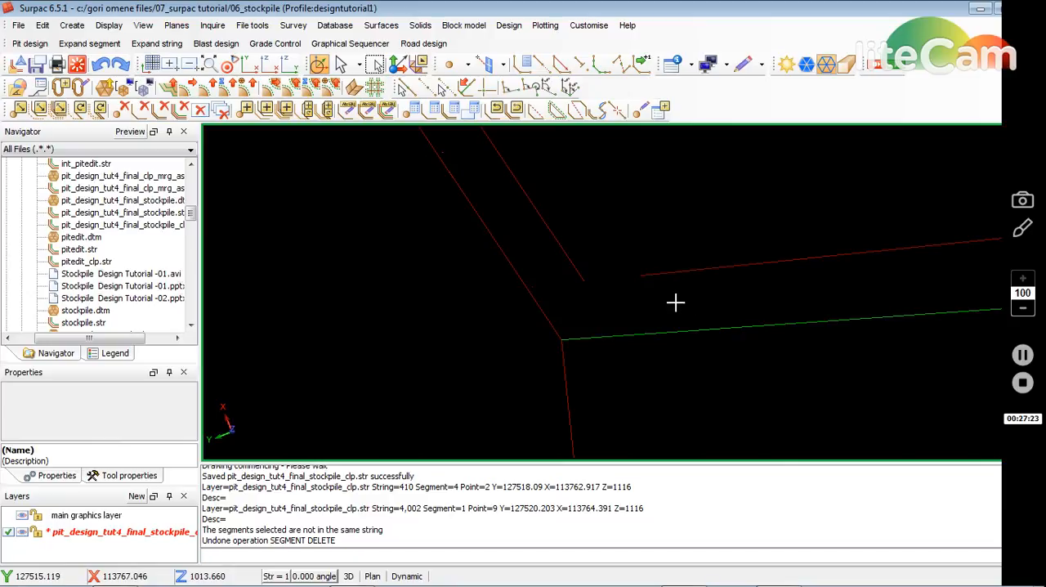
{"action": "scroll", "coordinate": [674, 302], "scroll_direction": "down", "scroll_amount": 2}
{"action": "scroll", "coordinate": [564, 235], "scroll_direction": "up", "scroll_amount": 3}
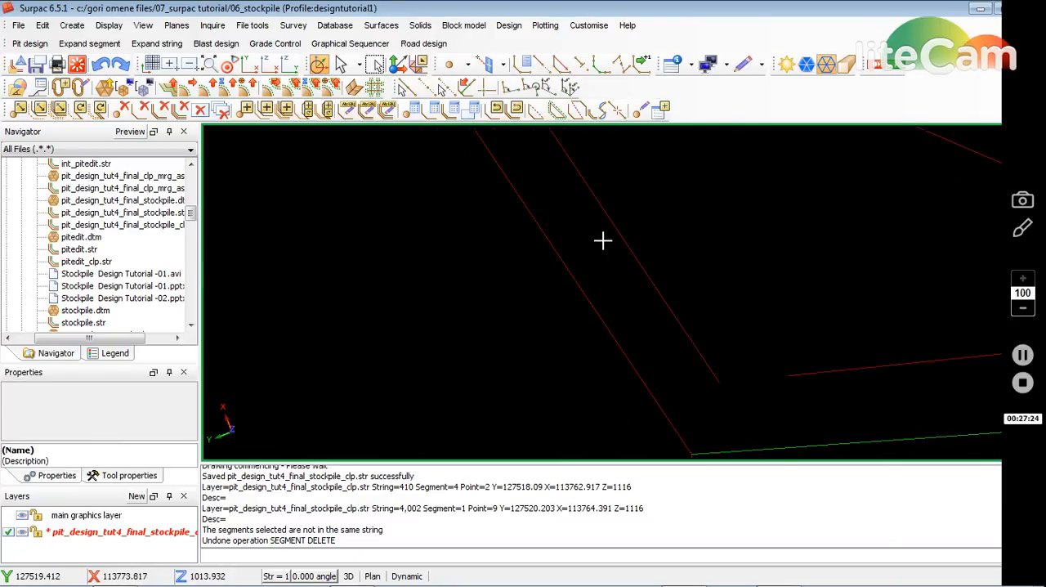
Delete two stray points on the red strings and attempt, then cancel, a graphical segment join
{"action": "left_click", "coordinate": [125, 107]}
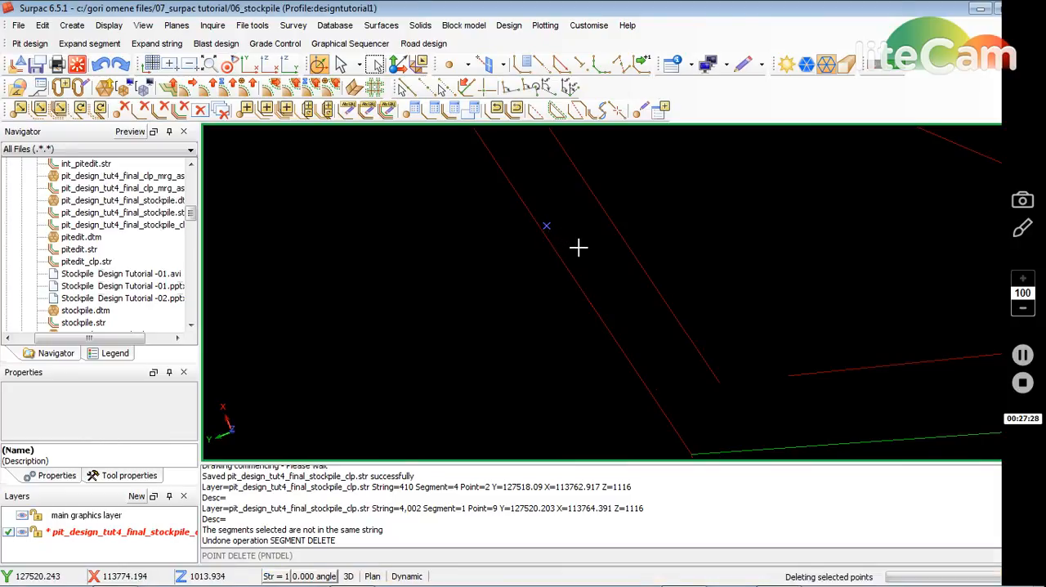
{"action": "left_click", "coordinate": [560, 237]}
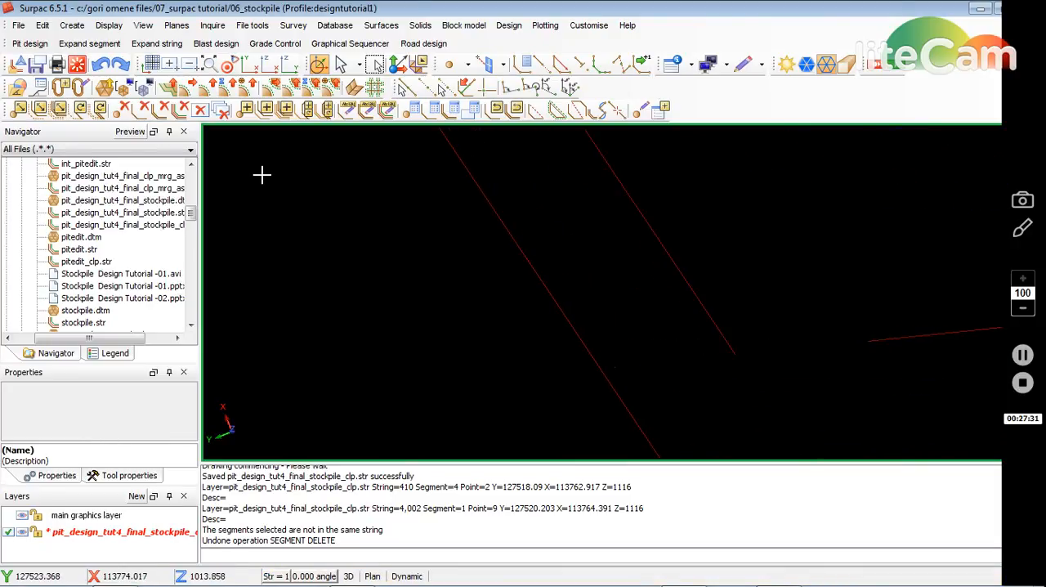
{"action": "left_click", "coordinate": [124, 108]}
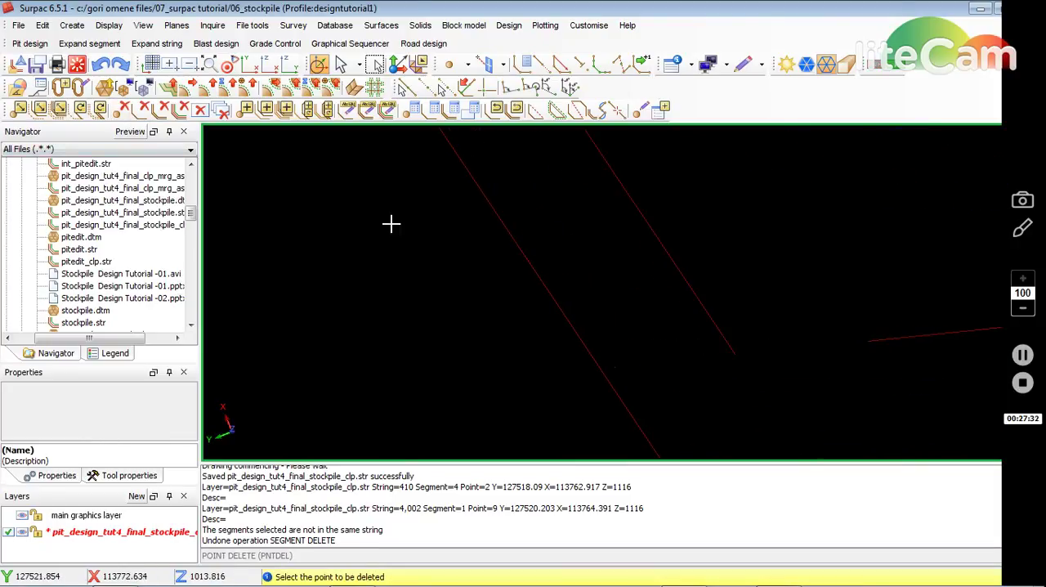
{"action": "left_click", "coordinate": [617, 368]}
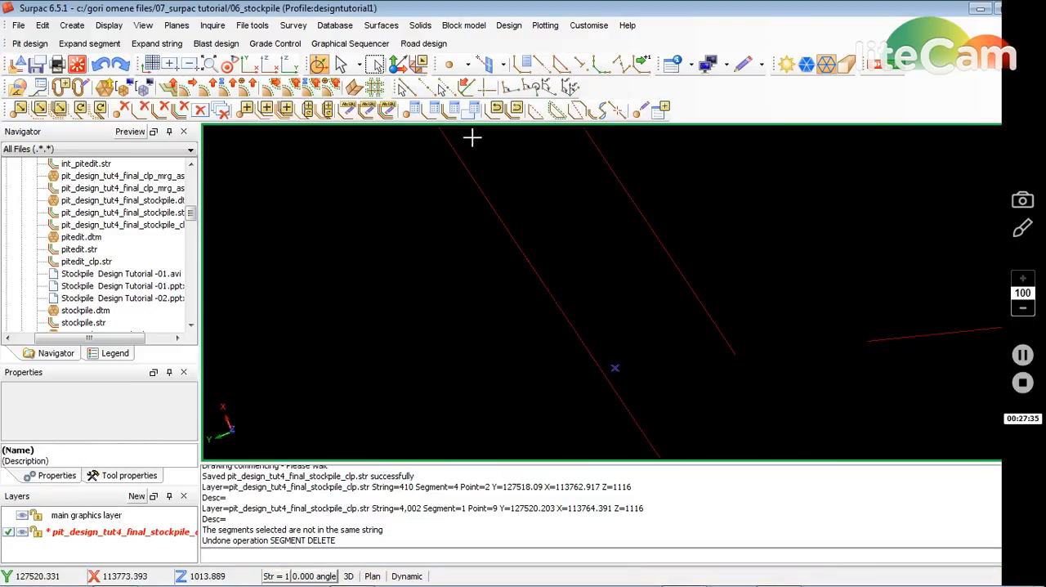
{"action": "left_click", "coordinate": [557, 112]}
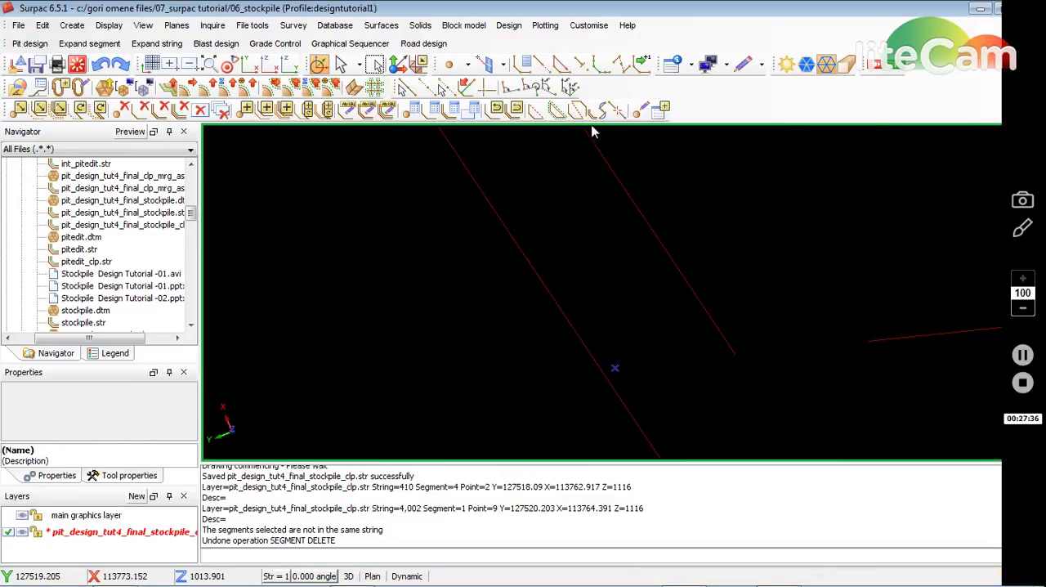
{"action": "left_click", "coordinate": [869, 343]}
{"action": "left_click", "coordinate": [734, 356]}
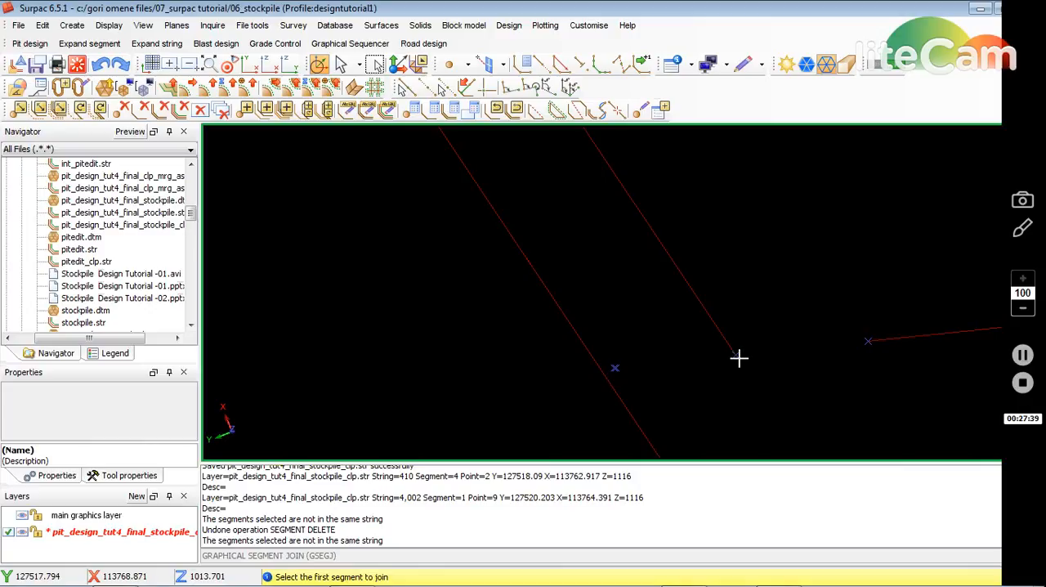
{"action": "key", "text": "Escape"}
{"action": "scroll", "coordinate": [739, 357], "scroll_direction": "down", "scroll_amount": 2}
{"action": "scroll", "coordinate": [731, 352], "scroll_direction": "down", "scroll_amount": 2}
{"action": "scroll", "coordinate": [721, 348], "scroll_direction": "down", "scroll_amount": 2}
{"action": "scroll", "coordinate": [721, 351], "scroll_direction": "down", "scroll_amount": 2}
{"action": "scroll", "coordinate": [623, 283], "scroll_direction": "up", "scroll_amount": 2}
{"action": "scroll", "coordinate": [572, 253], "scroll_direction": "down", "scroll_amount": 3}
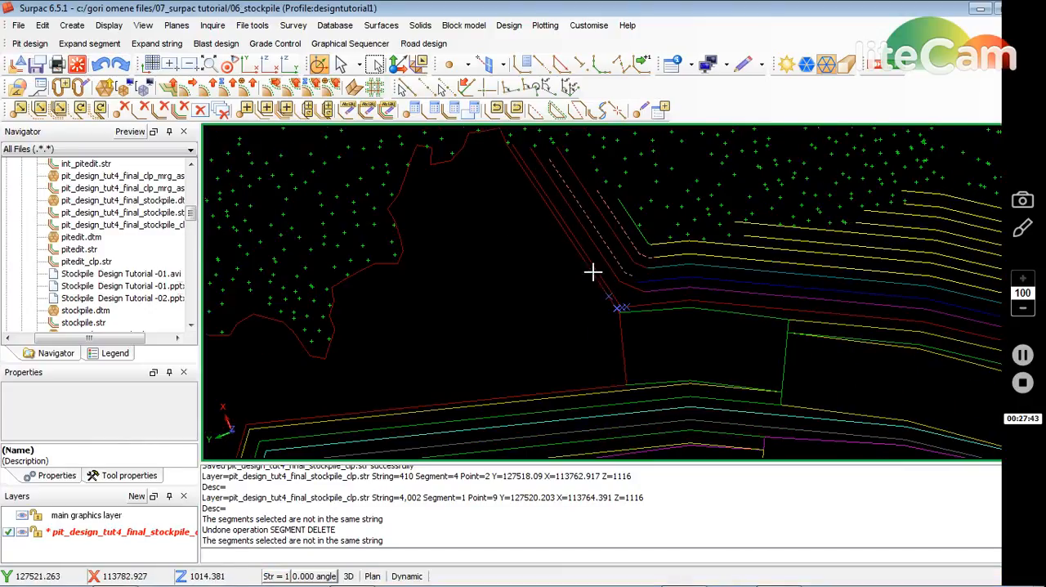
{"action": "scroll", "coordinate": [615, 261], "scroll_direction": "up", "scroll_amount": 2}
{"action": "scroll", "coordinate": [615, 303], "scroll_direction": "up", "scroll_amount": 2}
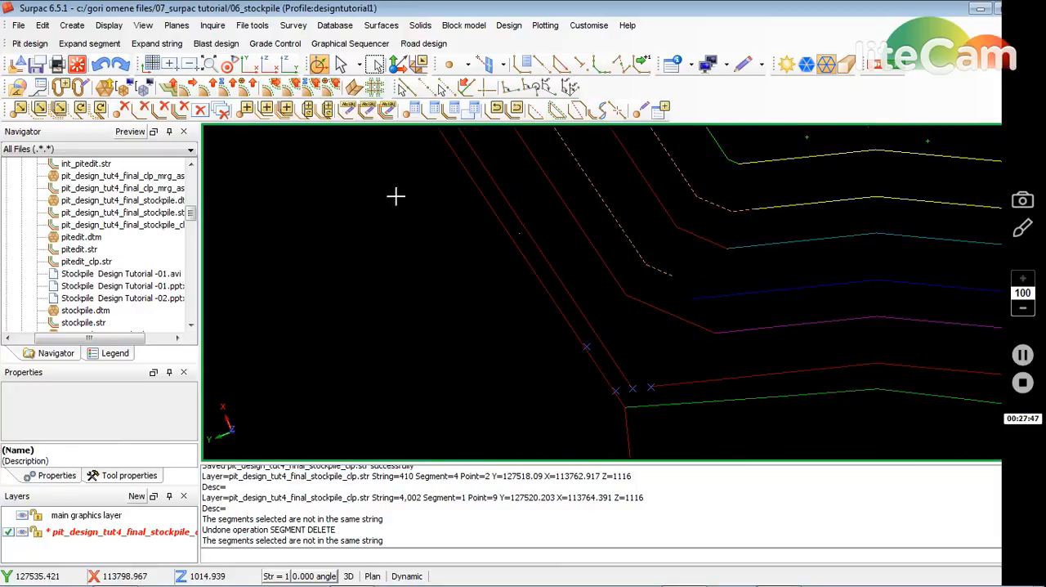
{"action": "scroll", "coordinate": [530, 227], "scroll_direction": "up", "scroll_amount": 2}
{"action": "scroll", "coordinate": [581, 274], "scroll_direction": "up", "scroll_amount": 2}
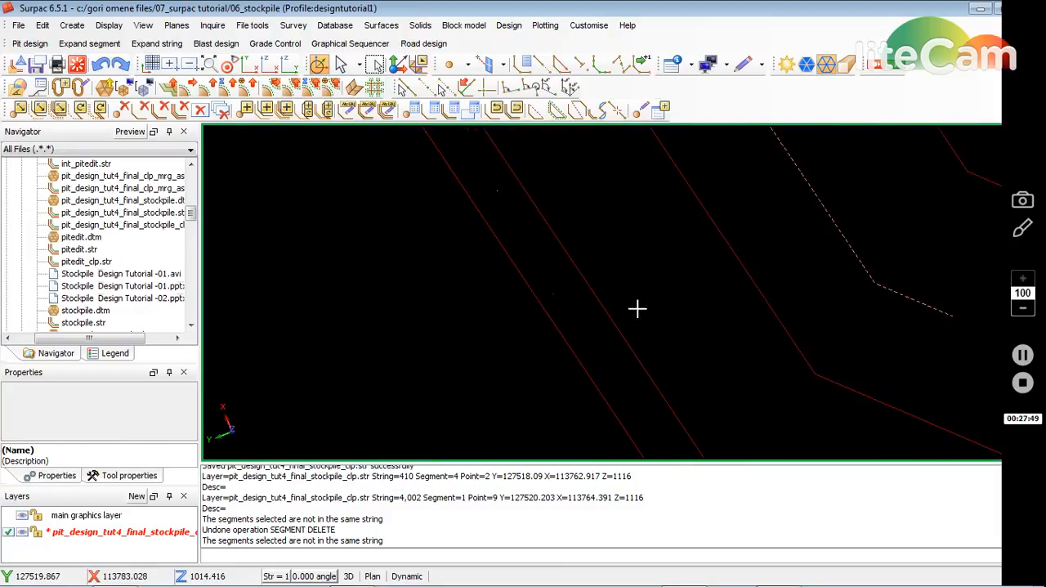
Delete the remaining stray red segment near the pit corner
{"action": "left_click", "coordinate": [141, 112]}
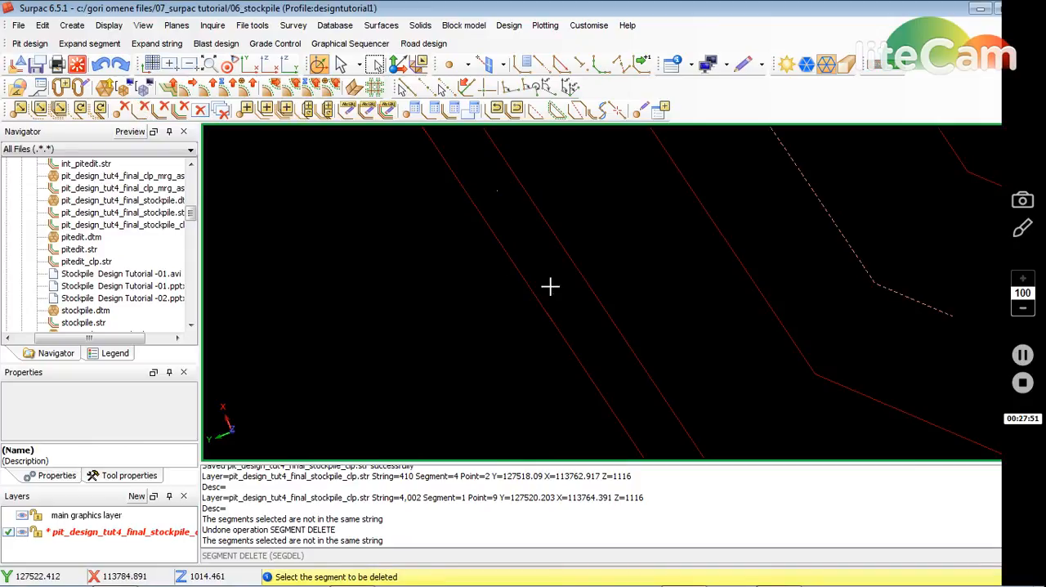
{"action": "left_click", "coordinate": [497, 189]}
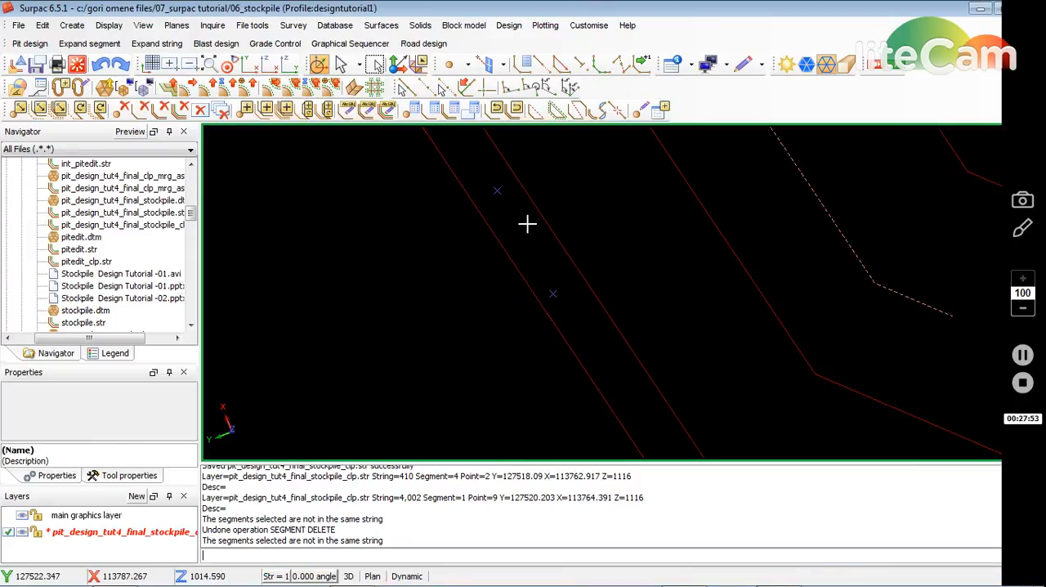
{"action": "type", "text": "ERTM"}
Clear markers and renumber segment 3 of string 410 into string 4001 after cancelling a wrong pick
{"action": "key", "text": "Return"}
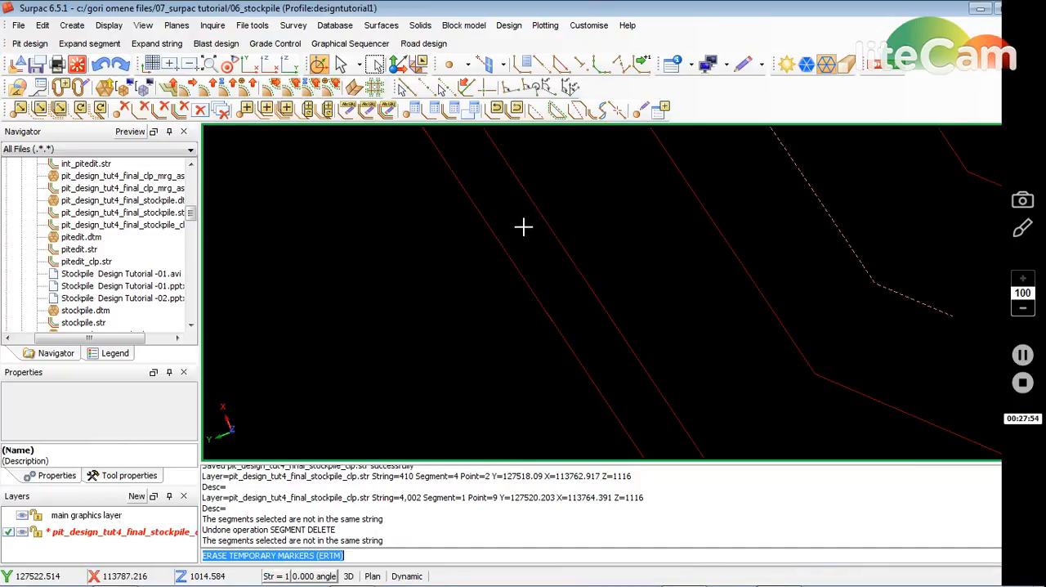
{"action": "left_click", "coordinate": [346, 109]}
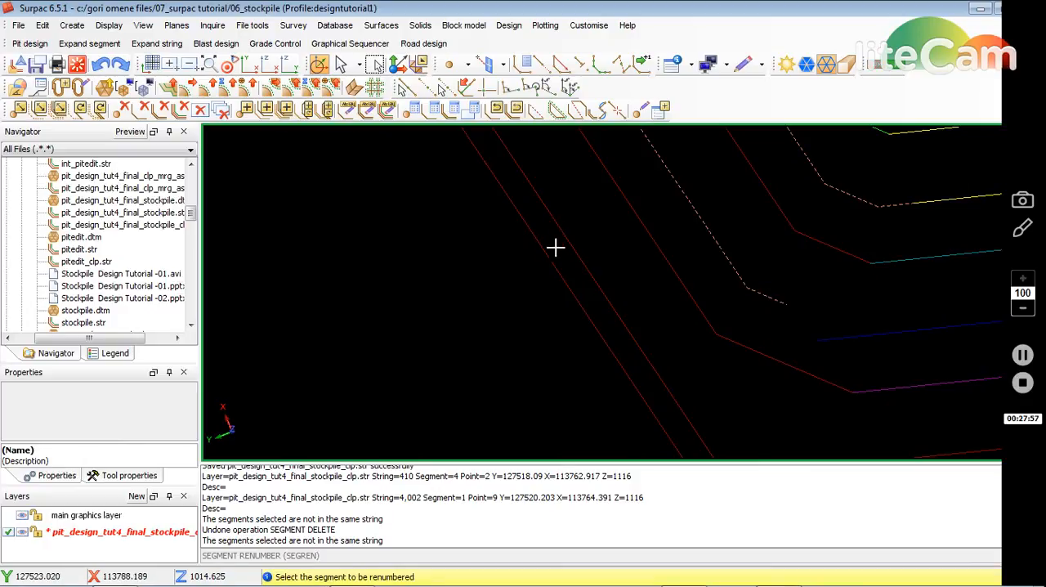
{"action": "left_click", "coordinate": [560, 237]}
{"action": "left_click", "coordinate": [595, 338]}
{"action": "left_click", "coordinate": [662, 335]}
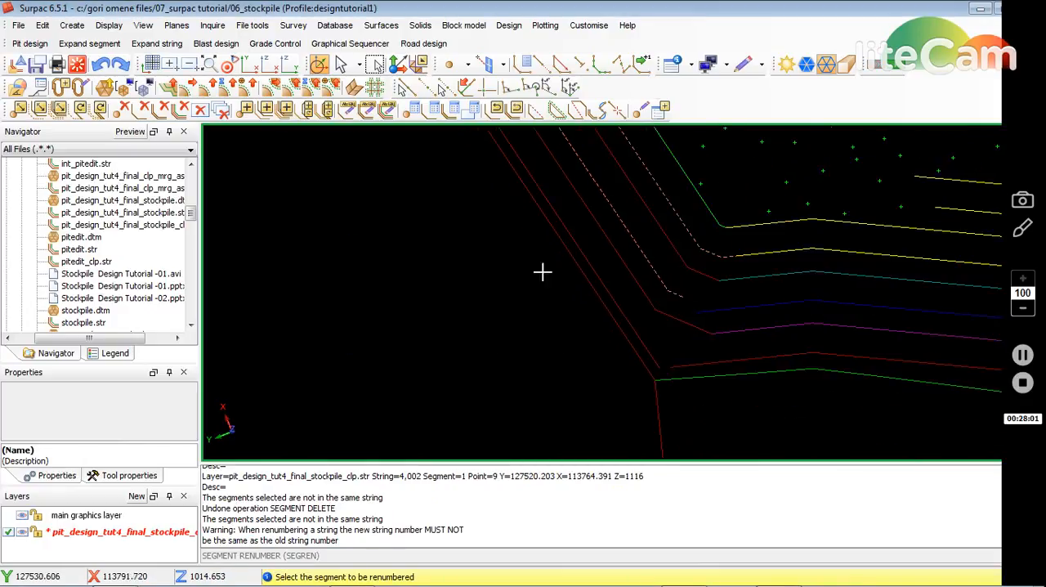
{"action": "left_click", "coordinate": [697, 362]}
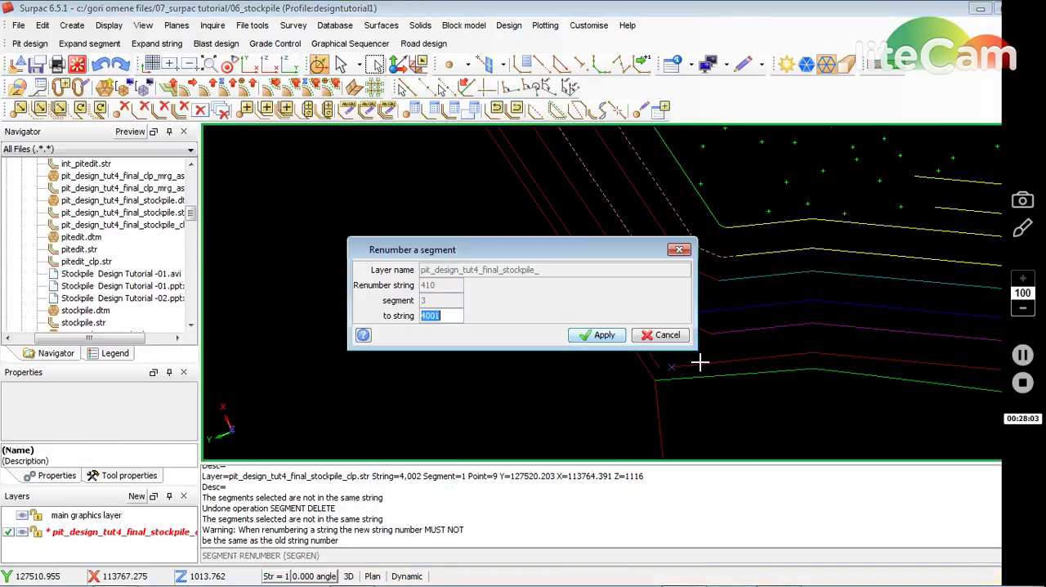
{"action": "left_click", "coordinate": [601, 334]}
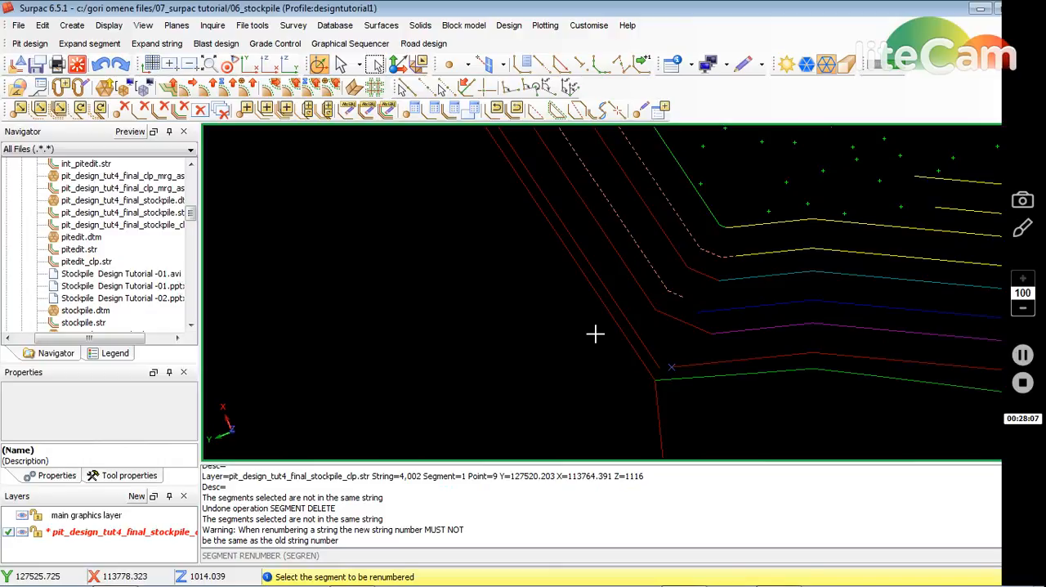
{"action": "key", "text": "Escape"}
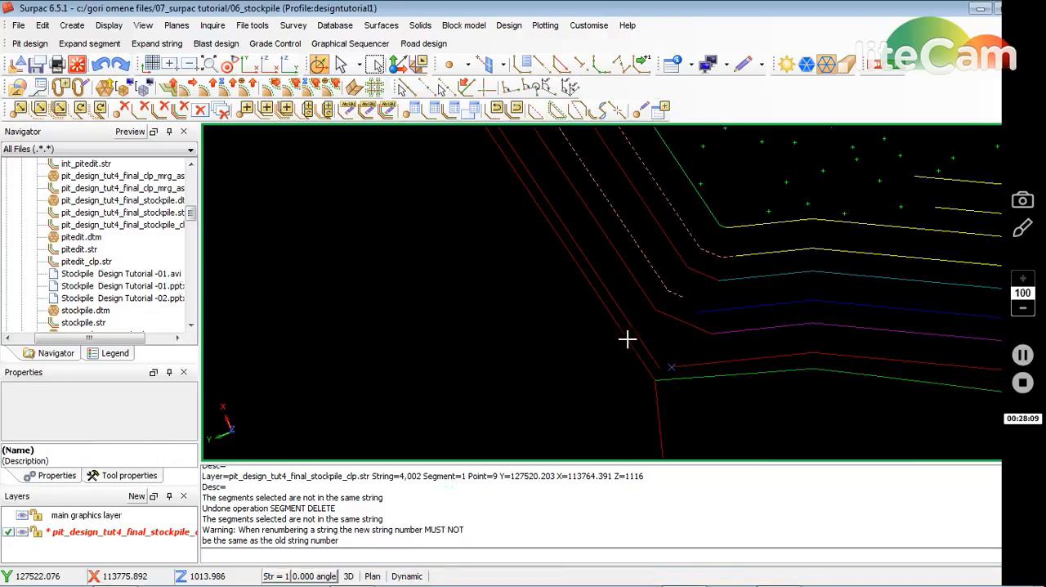
Try a segment join at the corner, then identify the magenta neighbour as string 411 with IDP
{"action": "left_click", "coordinate": [577, 109]}
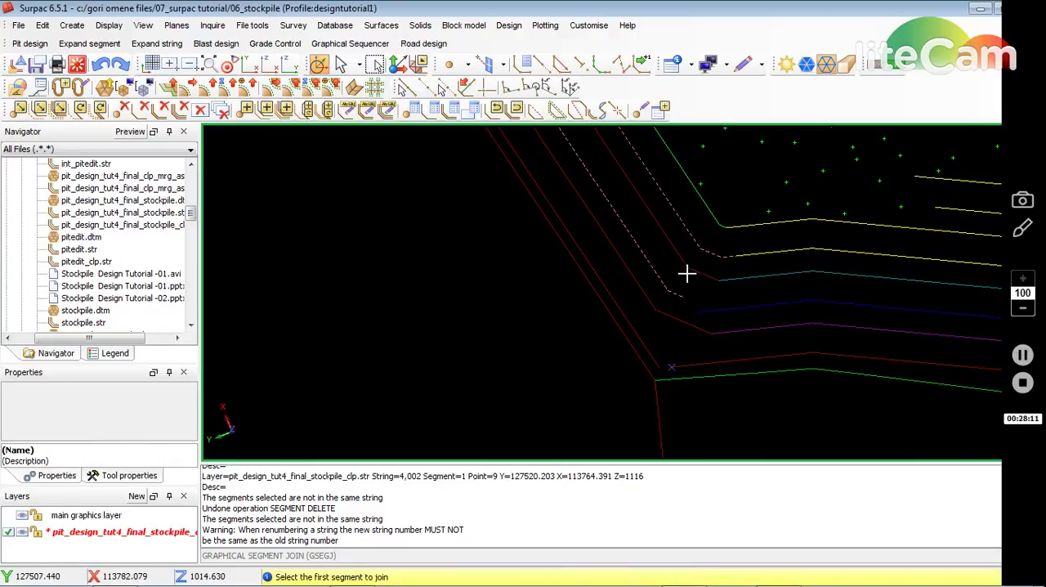
{"action": "left_click", "coordinate": [654, 363]}
{"action": "scroll", "coordinate": [682, 349], "scroll_direction": "down", "scroll_amount": 2}
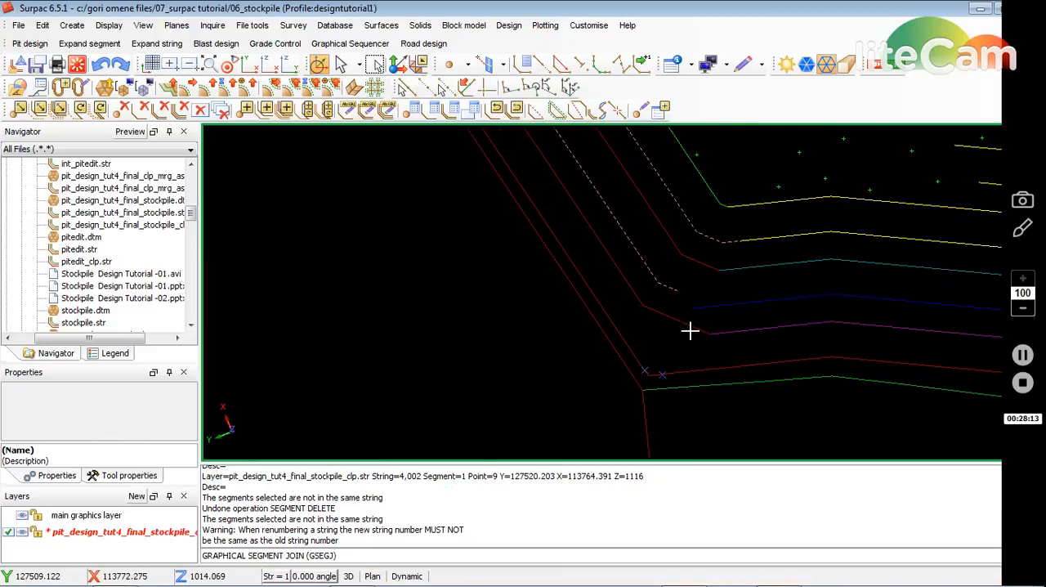
{"action": "scroll", "coordinate": [768, 327], "scroll_direction": "up", "scroll_amount": 1}
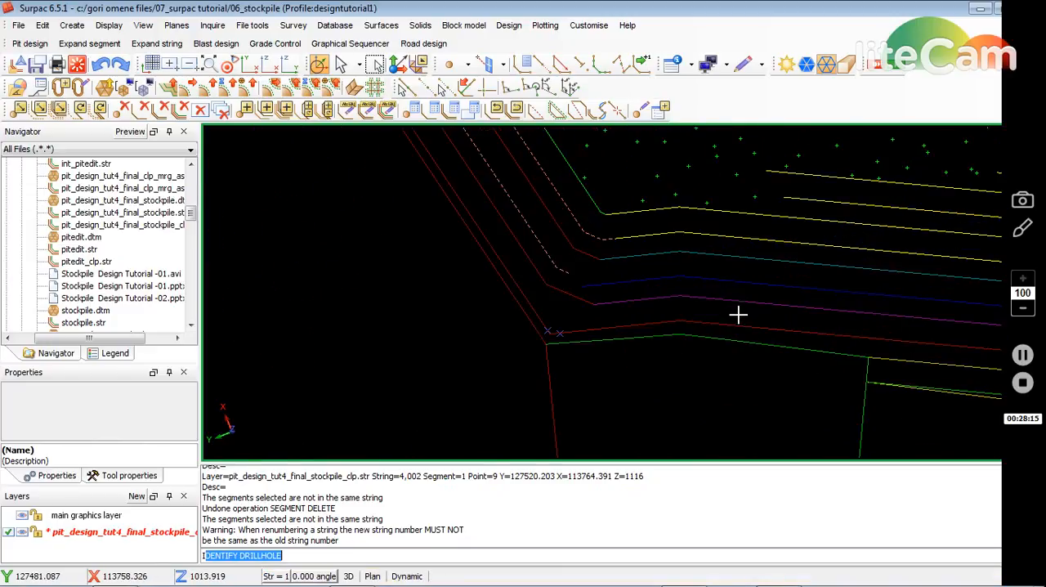
{"action": "key", "text": "i"}
{"action": "left_click", "coordinate": [675, 302]}
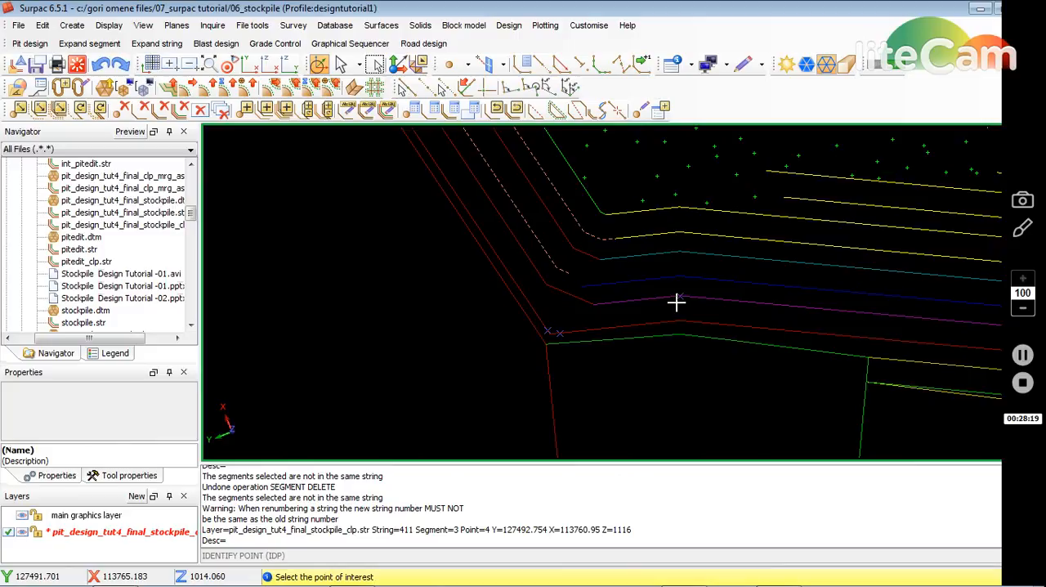
{"action": "key", "text": "Escape"}
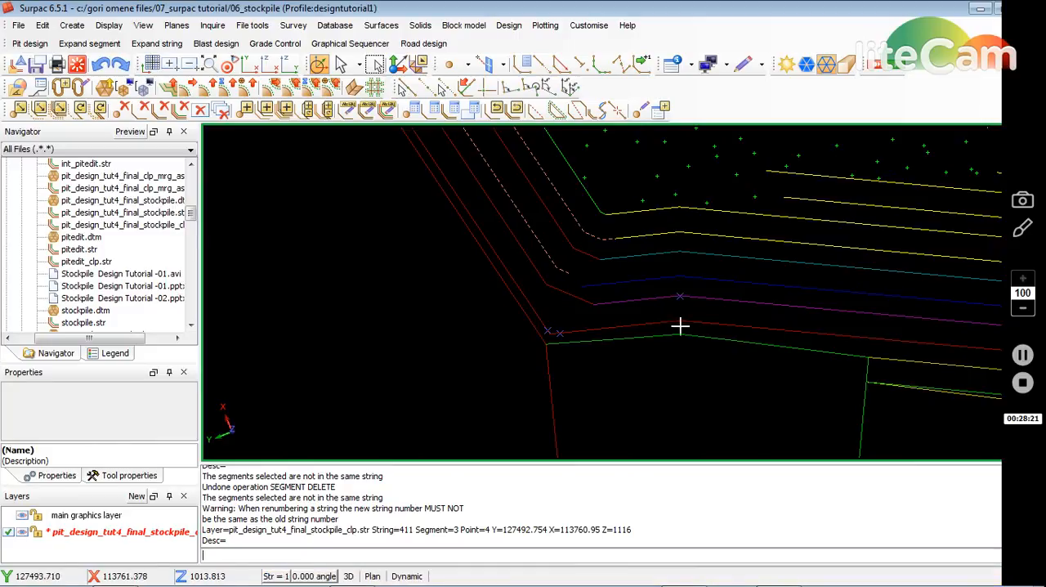
Renumber the string 4001 segment to string 411 and apply it
{"action": "left_click", "coordinate": [348, 115]}
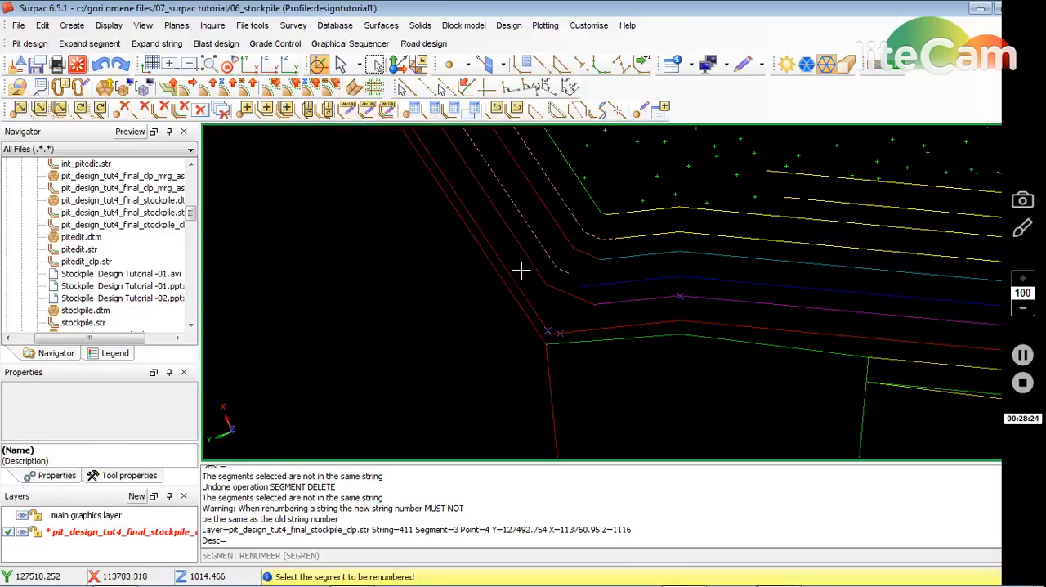
{"action": "left_click", "coordinate": [538, 294]}
{"action": "left_click_drag", "start_coordinate": [450, 314], "coordinate": [387, 315]}
{"action": "type", "text": "11"}
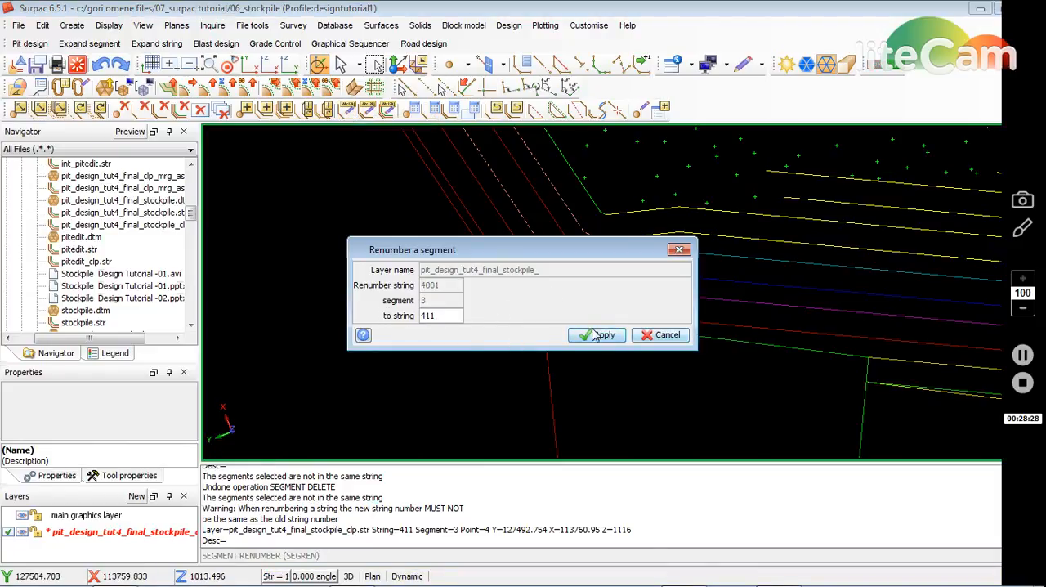
{"action": "left_click", "coordinate": [598, 335]}
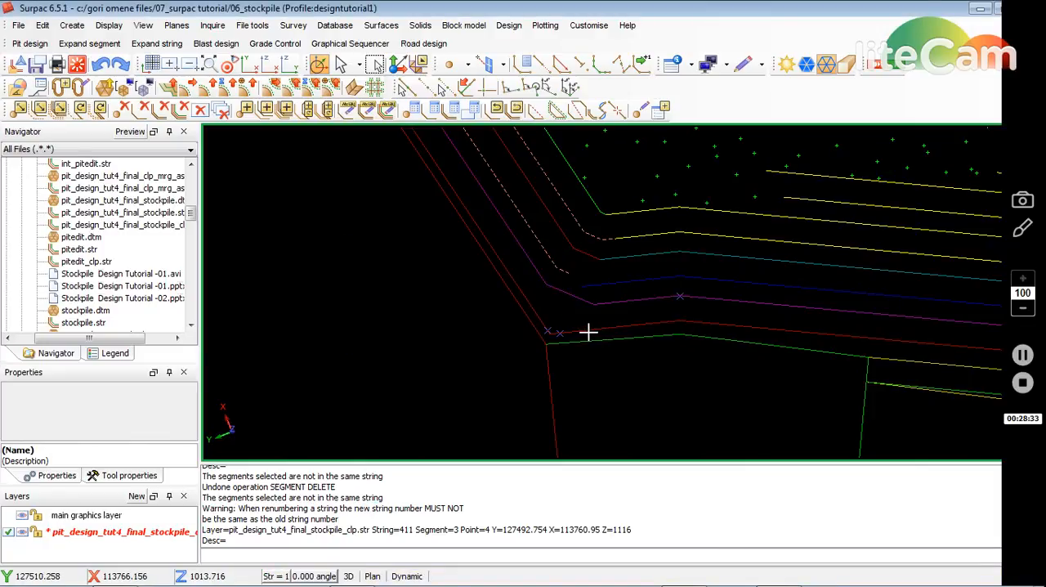
Attempt to join the corner segments with Graphical Segment Join, picking them repeatedly, then end it
{"action": "left_click", "coordinate": [581, 111]}
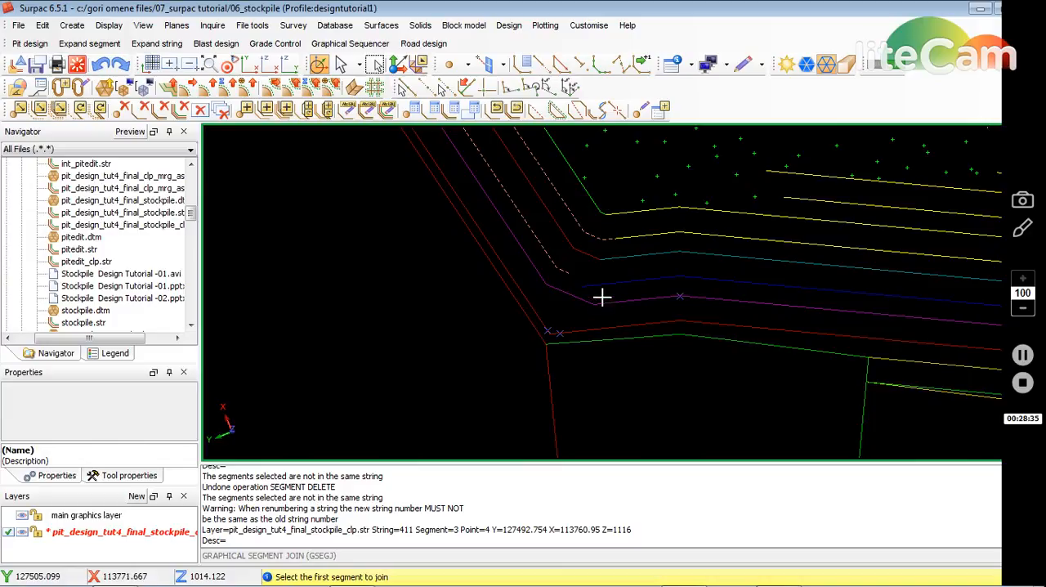
{"action": "left_click", "coordinate": [601, 299]}
{"action": "left_click", "coordinate": [563, 294]}
{"action": "left_click", "coordinate": [541, 280]}
{"action": "left_click", "coordinate": [570, 296]}
{"action": "left_click", "coordinate": [600, 302]}
{"action": "key", "text": "Escape"}
{"action": "scroll", "coordinate": [588, 274], "scroll_direction": "up", "scroll_amount": 2}
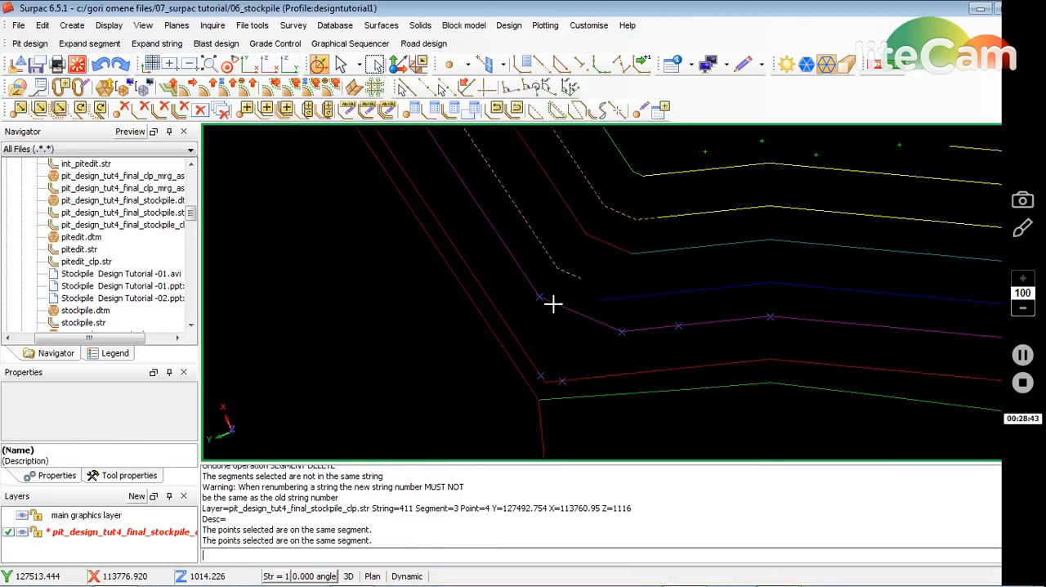
{"action": "type", "text": "idp"}
Identify the blue line's string number with IDP and renumber the stray segment onto it
{"action": "key", "text": "Return"}
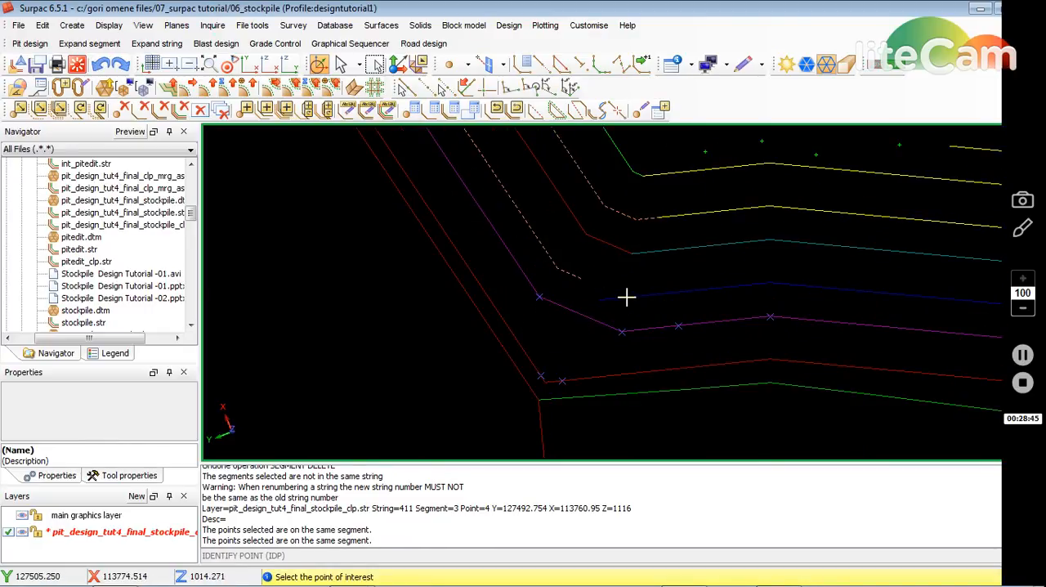
{"action": "left_click", "coordinate": [627, 301]}
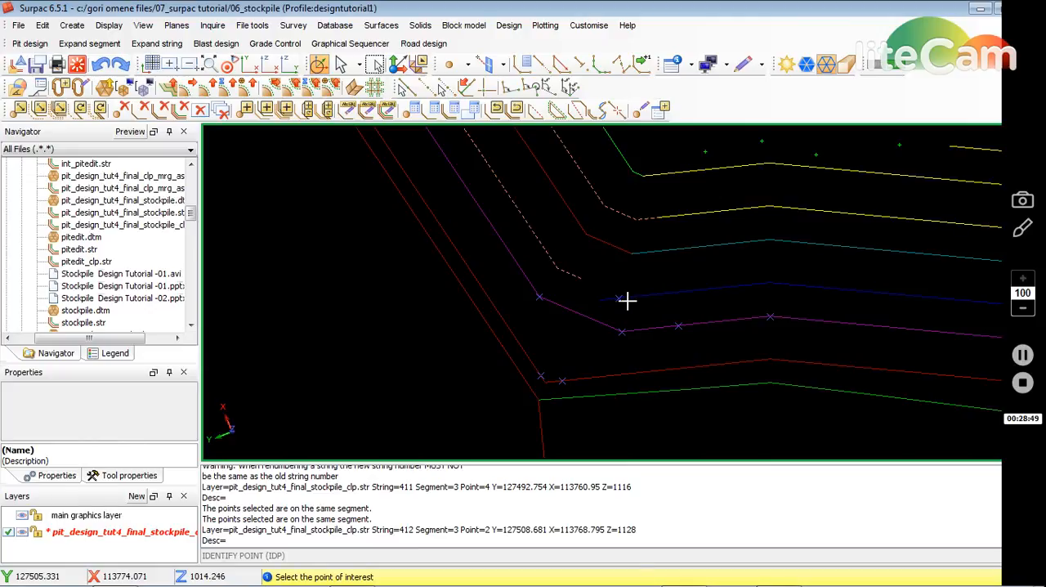
{"action": "key", "text": "Escape"}
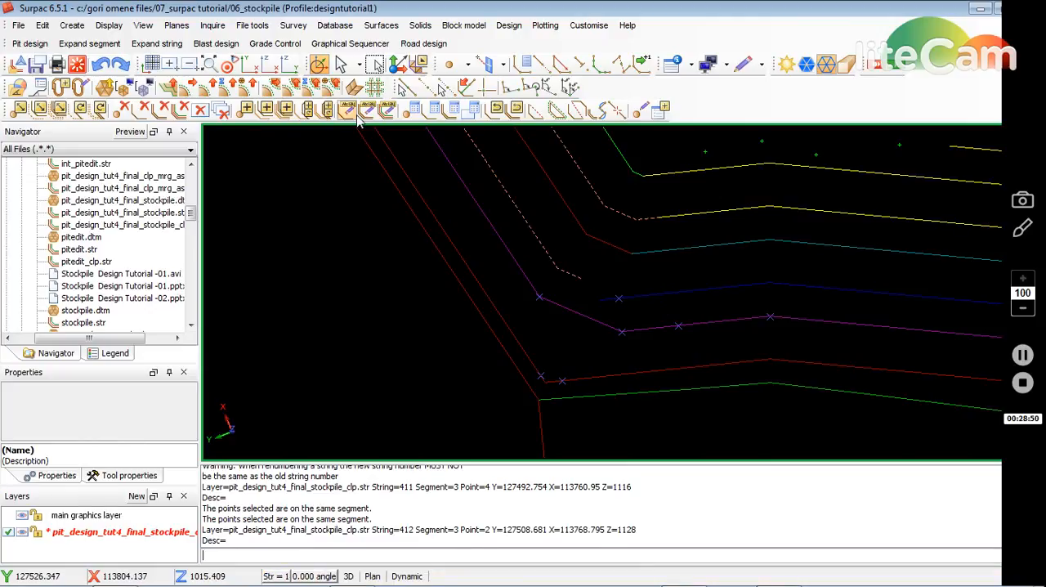
{"action": "left_click", "coordinate": [357, 116]}
{"action": "left_click", "coordinate": [551, 260]}
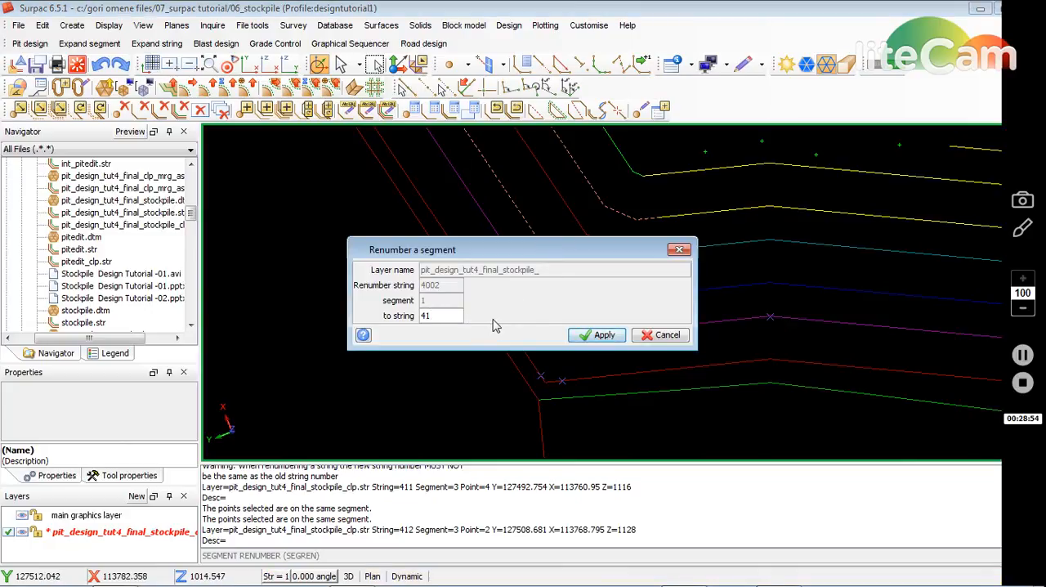
{"action": "left_click", "coordinate": [600, 334]}
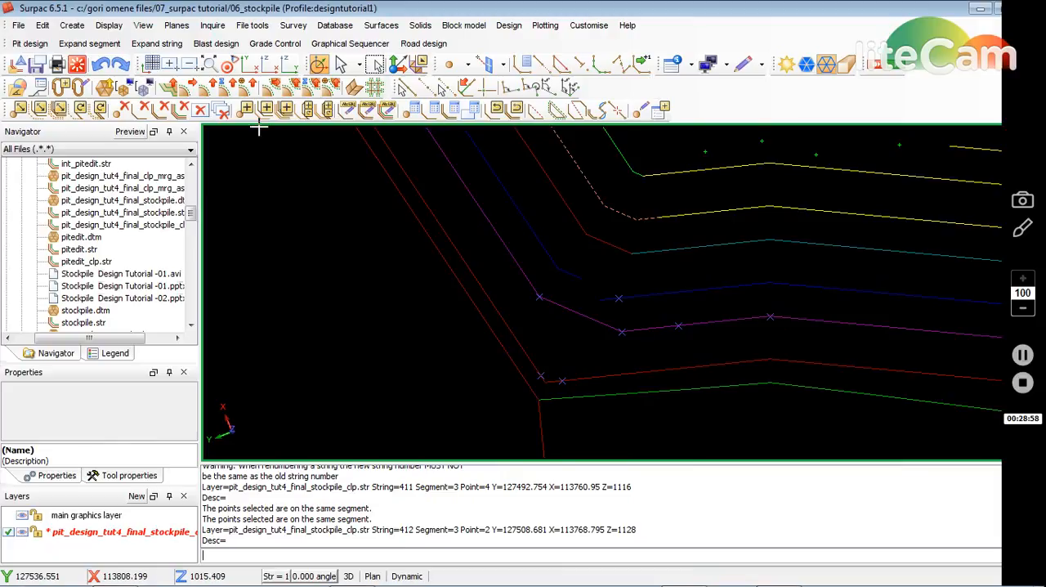
Join the segments on the blue string into one and delete a stray corner point
{"action": "left_click", "coordinate": [123, 109]}
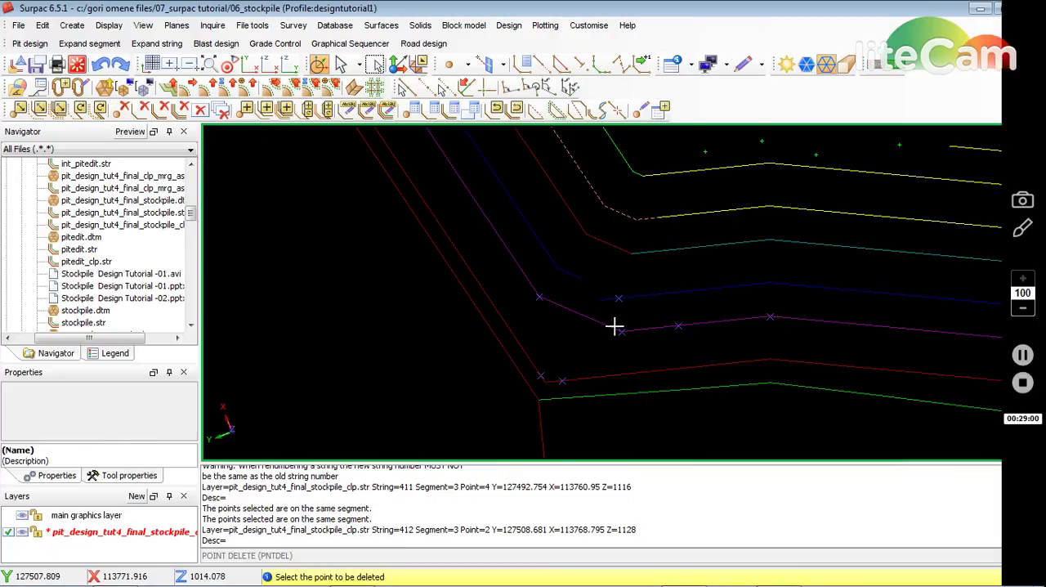
{"action": "left_click", "coordinate": [582, 279]}
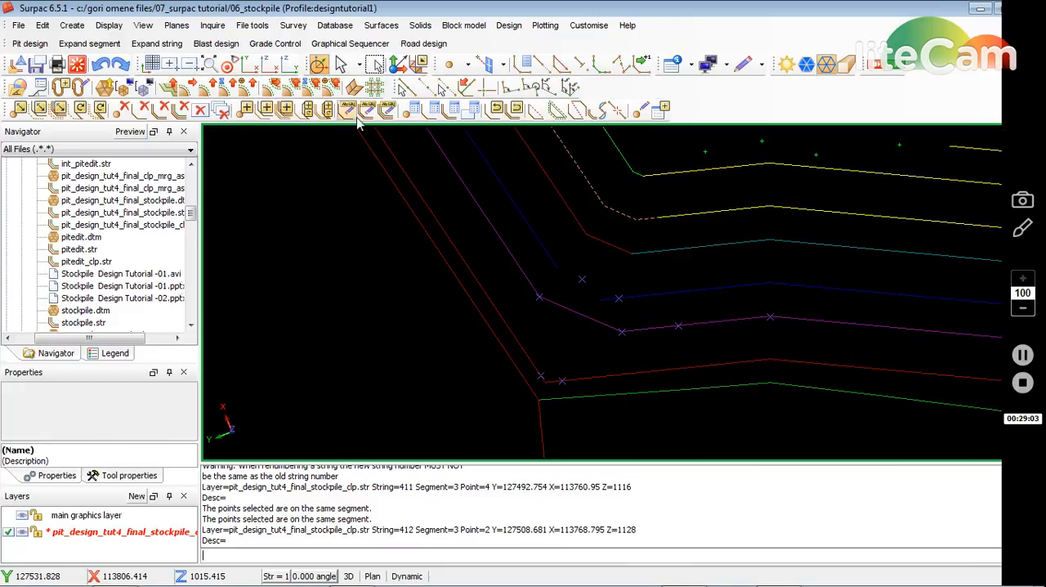
{"action": "left_click", "coordinate": [577, 108]}
{"action": "left_click", "coordinate": [600, 300]}
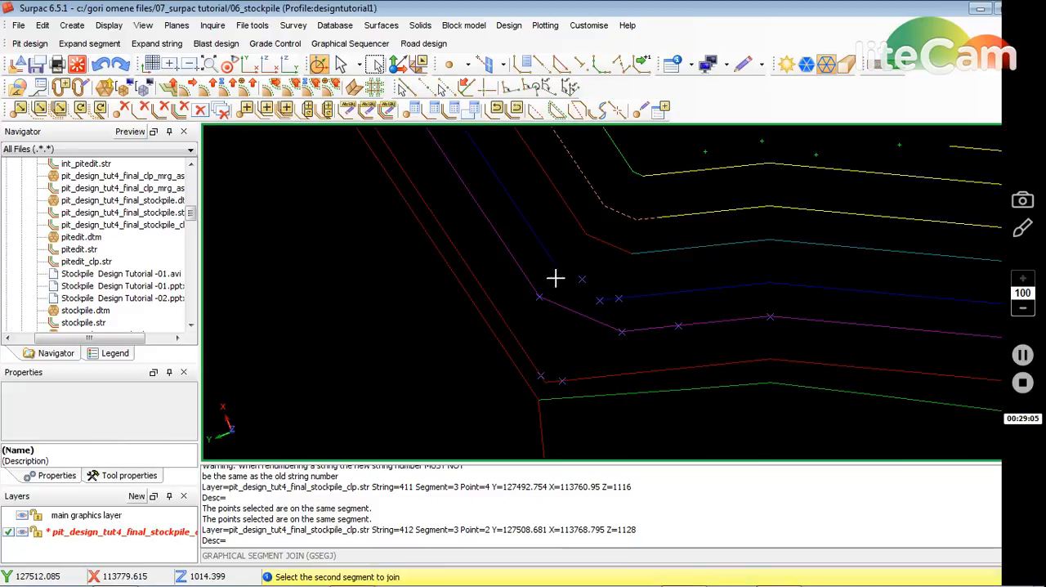
{"action": "left_click", "coordinate": [555, 268]}
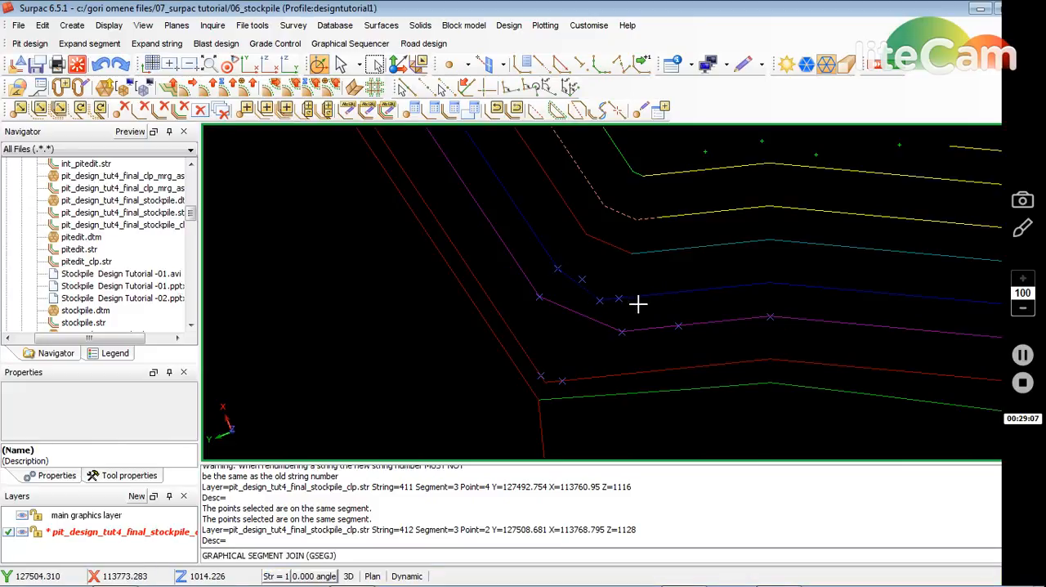
{"action": "scroll", "coordinate": [635, 246], "scroll_direction": "up", "scroll_amount": 2}
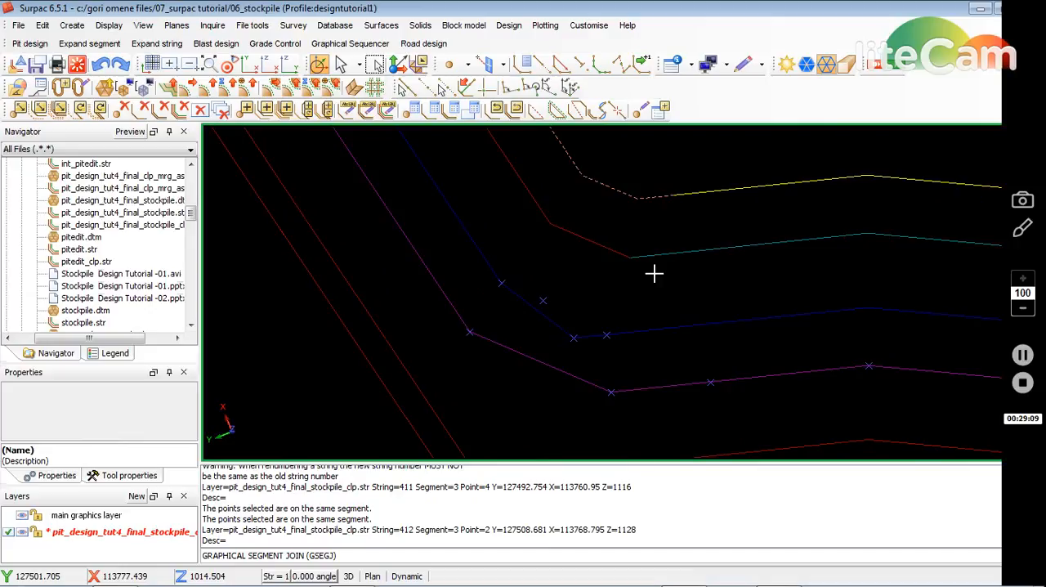
{"action": "left_click", "coordinate": [124, 109]}
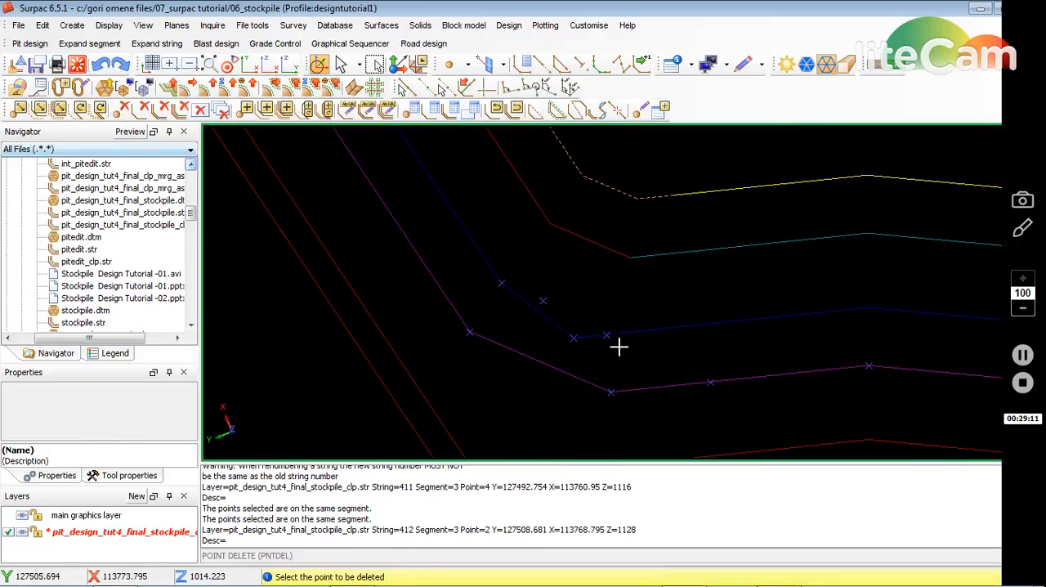
{"action": "key", "text": "Escape"}
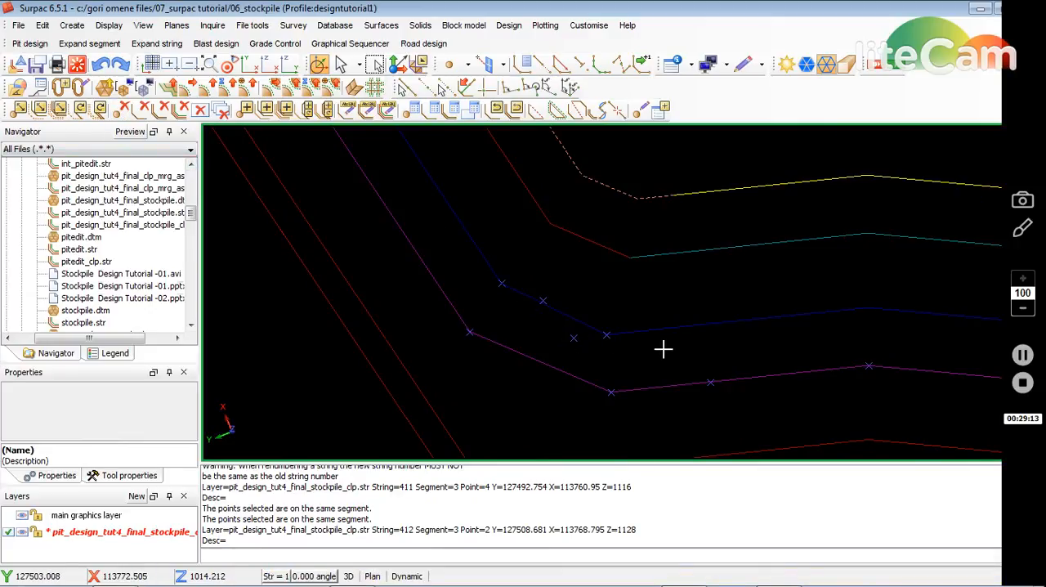
{"action": "type", "text": "ERTM"}
Renumber stray segment 4001 to string 413 and join it with the cyan string
{"action": "key", "text": "Return"}
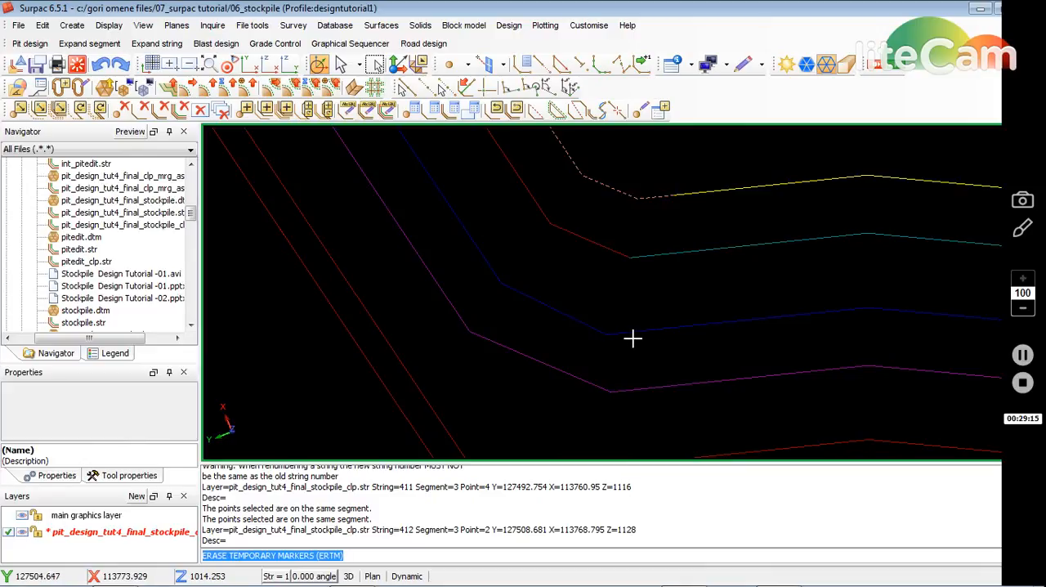
{"action": "left_click", "coordinate": [286, 116]}
{"action": "left_click", "coordinate": [654, 255]}
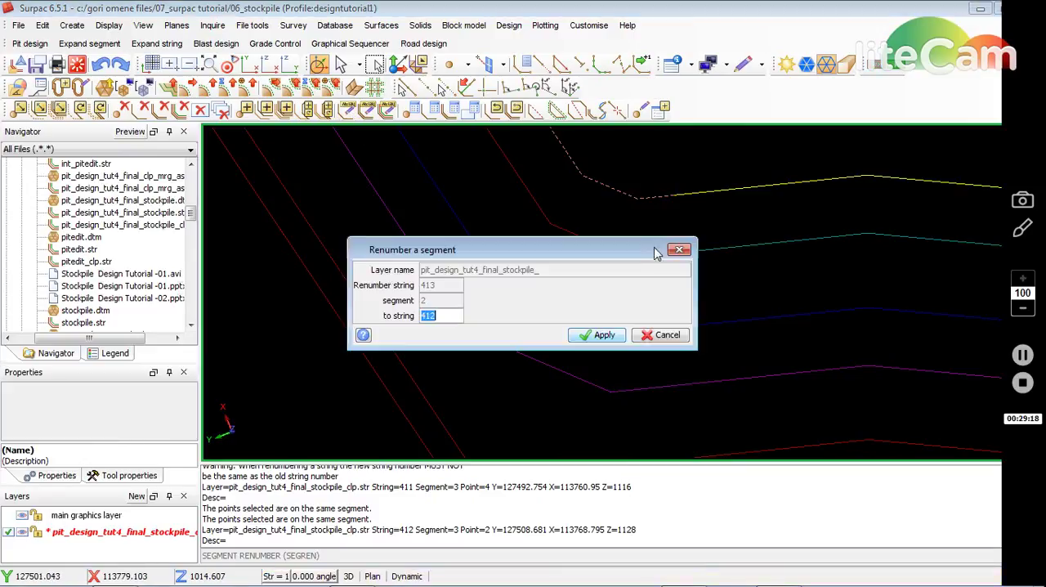
{"action": "left_click", "coordinate": [663, 332]}
{"action": "left_click", "coordinate": [598, 253]}
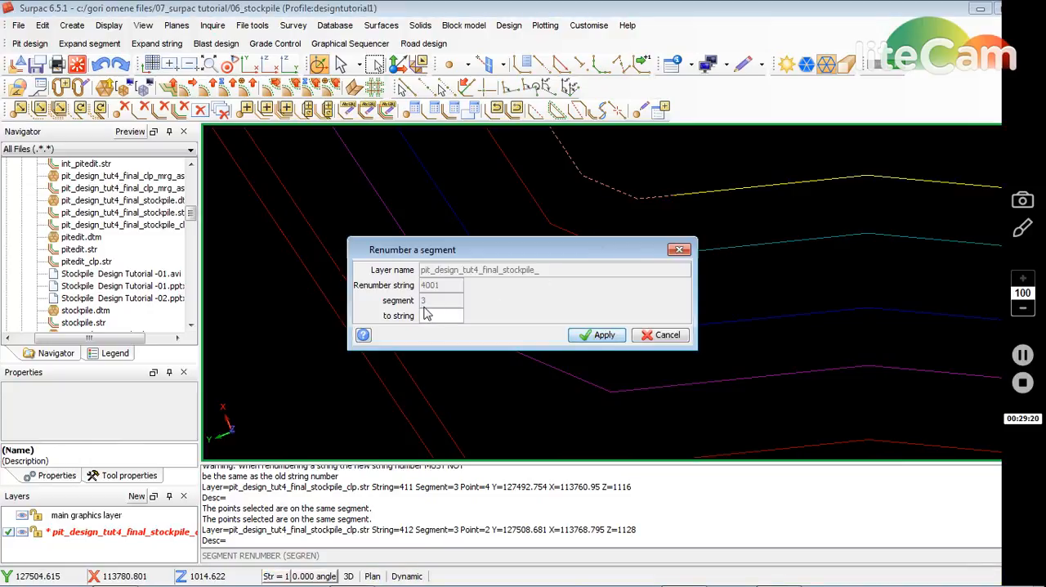
{"action": "left_click", "coordinate": [598, 334]}
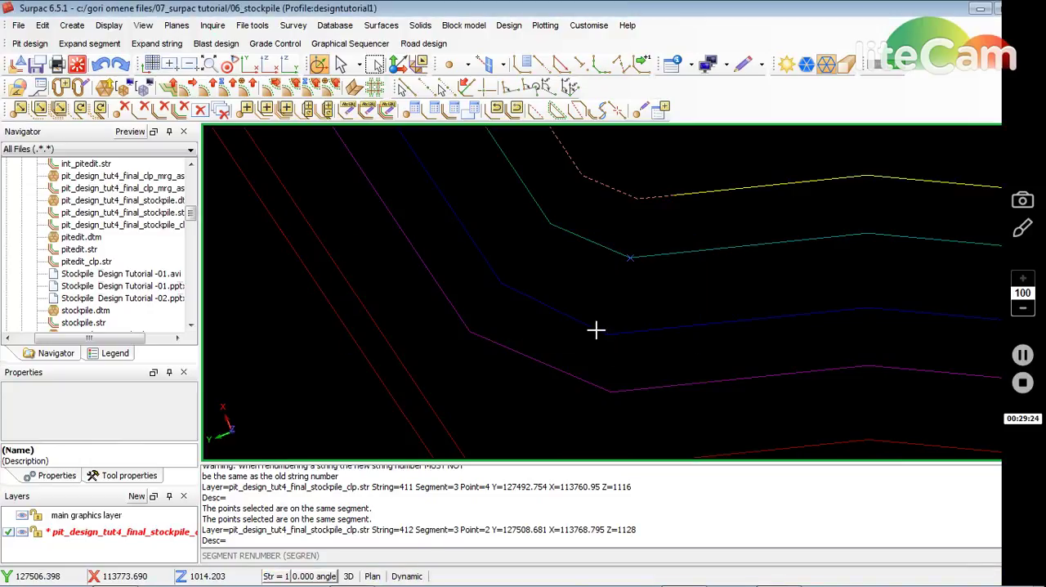
{"action": "left_click", "coordinate": [577, 109]}
{"action": "left_click", "coordinate": [655, 253]}
{"action": "left_click", "coordinate": [608, 245]}
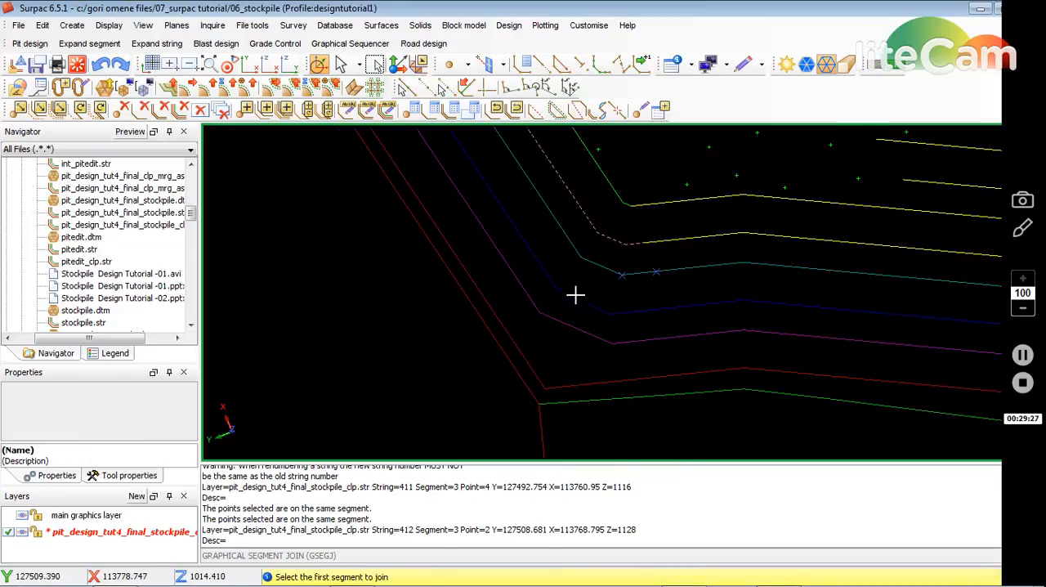
{"action": "scroll", "coordinate": [577, 289], "scroll_direction": "up", "scroll_amount": 1}
{"action": "scroll", "coordinate": [665, 234], "scroll_direction": "up", "scroll_amount": 1}
{"action": "key", "text": "Escape"}
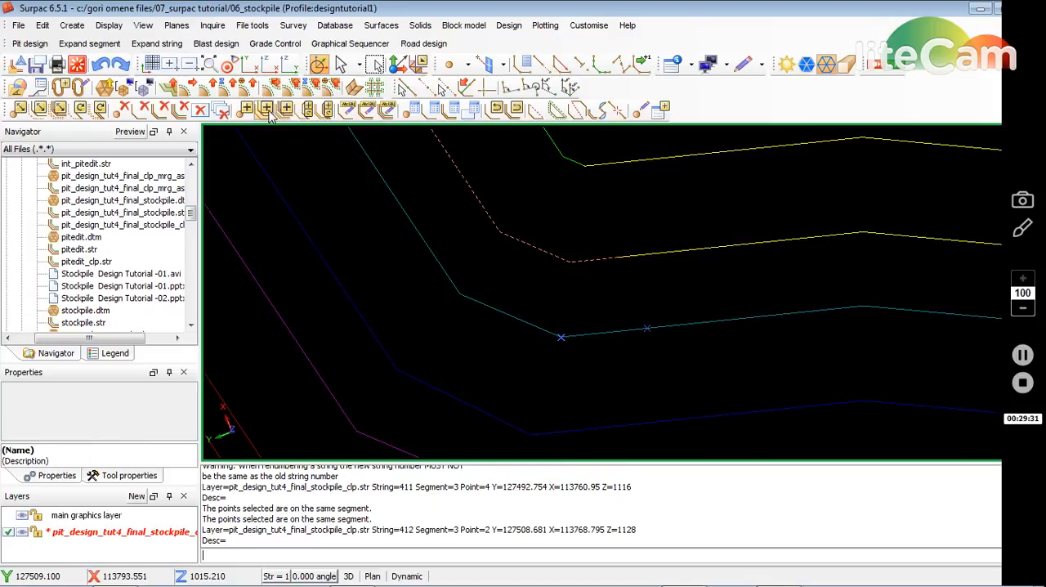
Renumber stray segment 4002 to string 415 and run a segment join on it
{"action": "left_click", "coordinate": [347, 109]}
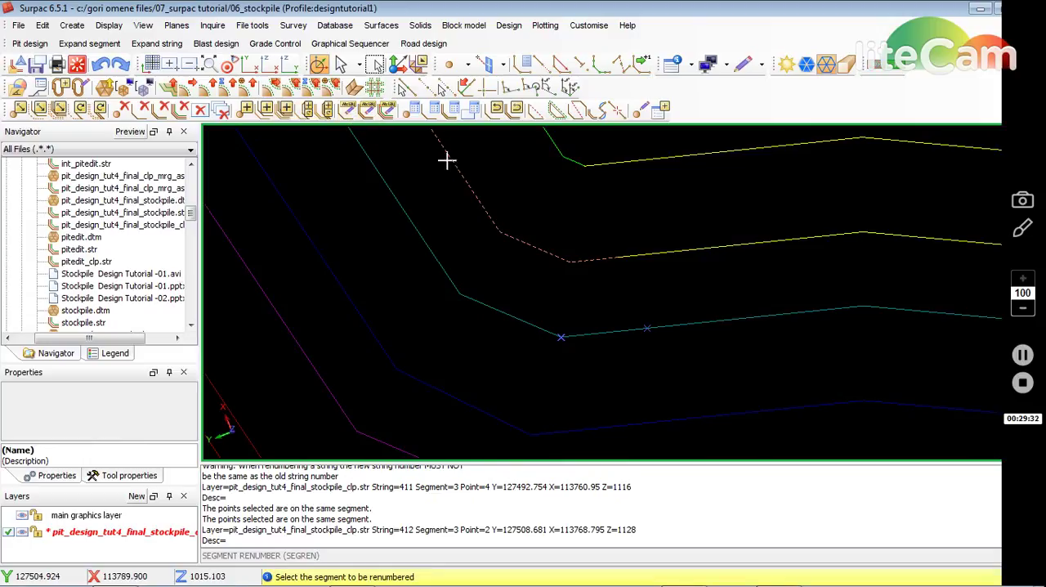
{"action": "left_click", "coordinate": [652, 257]}
{"action": "left_click", "coordinate": [664, 336]}
{"action": "left_click", "coordinate": [573, 264]}
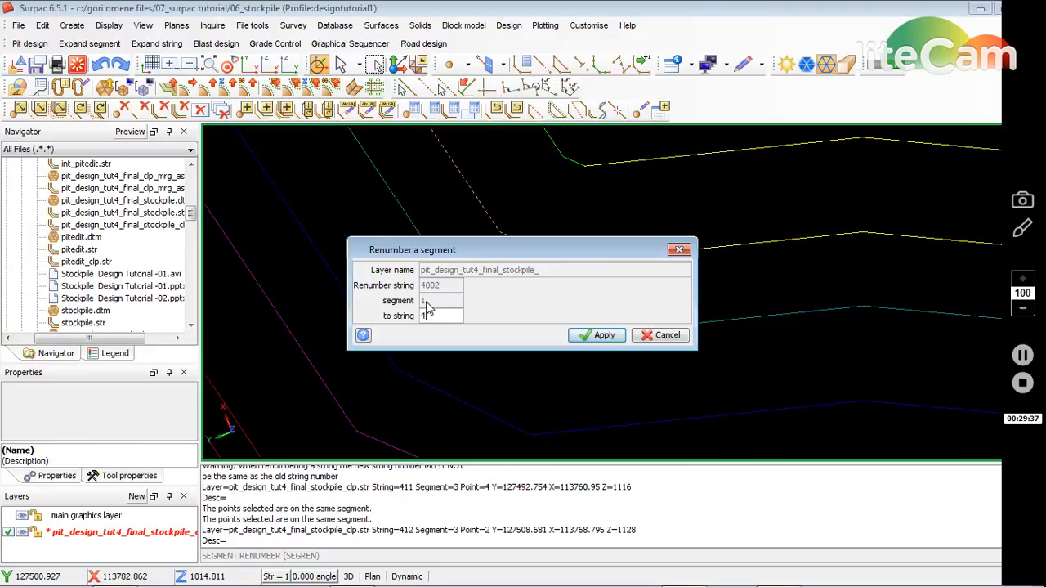
{"action": "left_click", "coordinate": [601, 335]}
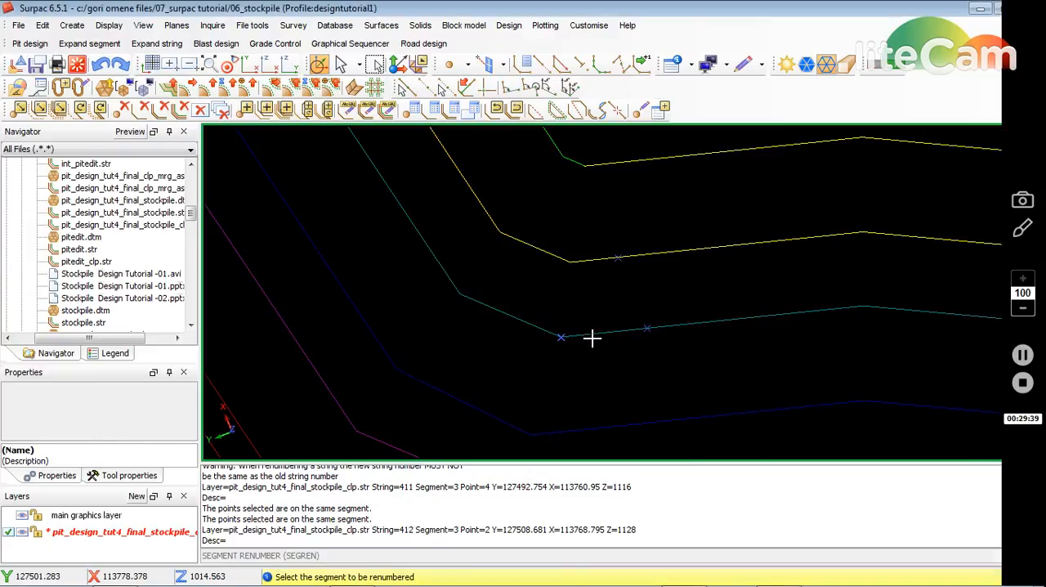
{"action": "key", "text": "Escape"}
{"action": "left_click", "coordinate": [577, 110]}
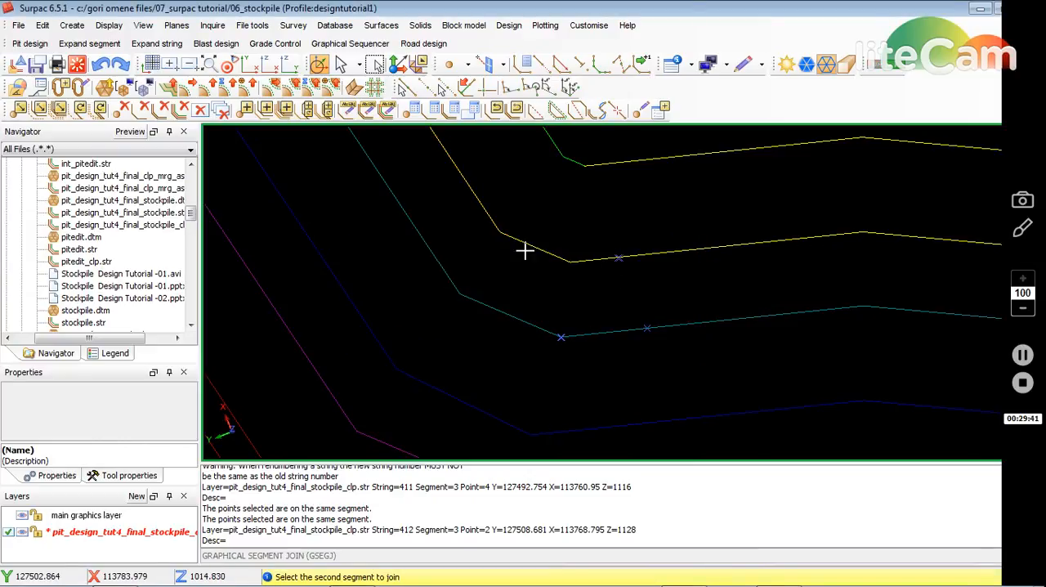
{"action": "scroll", "coordinate": [540, 261], "scroll_direction": "down", "scroll_amount": 2}
{"action": "scroll", "coordinate": [622, 248], "scroll_direction": "down", "scroll_amount": 1}
{"action": "key", "text": "Escape"}
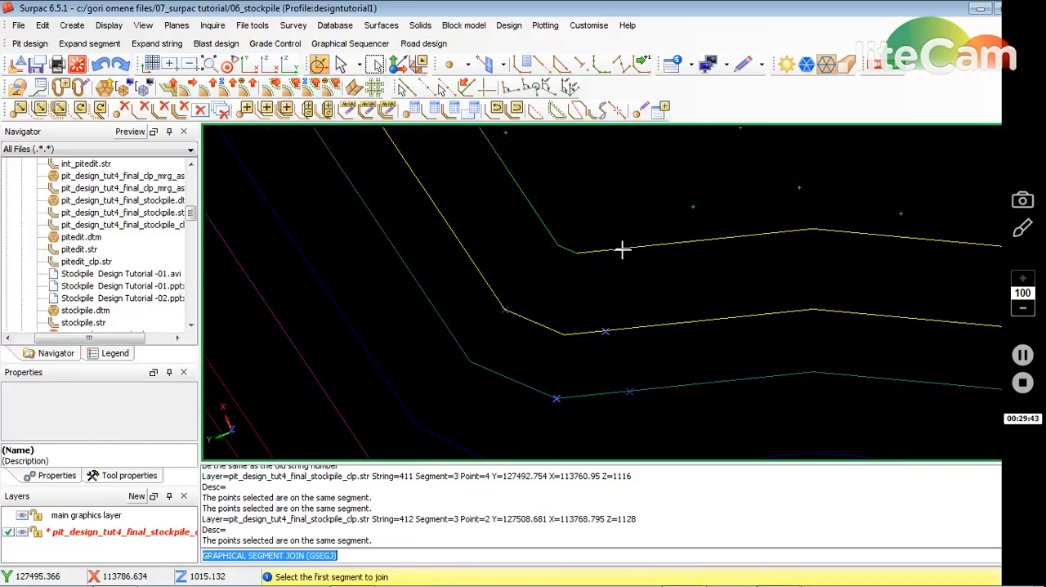
{"action": "scroll", "coordinate": [617, 261], "scroll_direction": "down", "scroll_amount": 1}
{"action": "scroll", "coordinate": [605, 283], "scroll_direction": "down", "scroll_amount": 1}
{"action": "scroll", "coordinate": [606, 283], "scroll_direction": "up", "scroll_amount": 2}
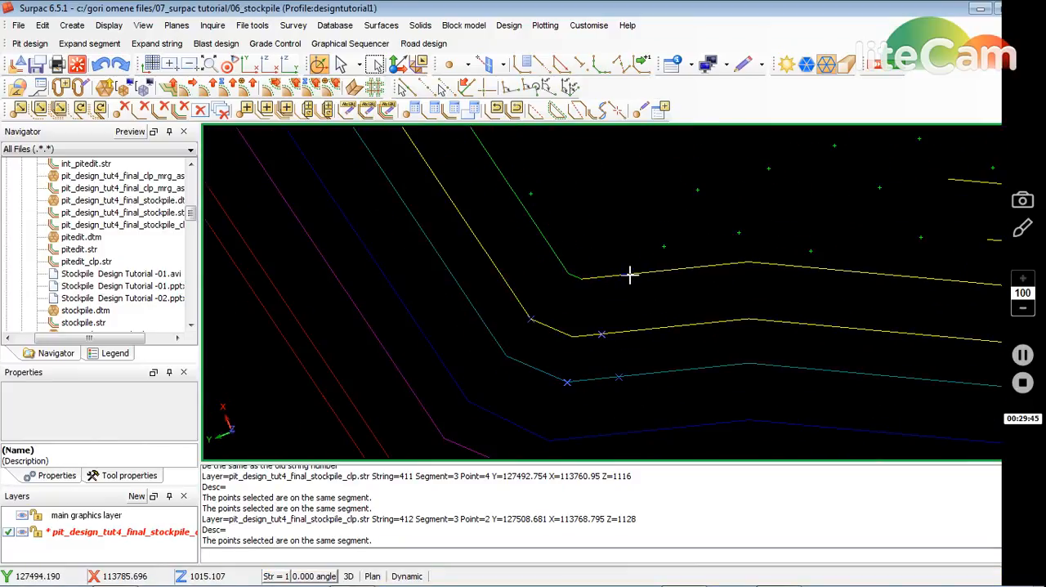
Renumber segment 1 of string 4003 to string 415 and join it with the yellow bench string
{"action": "left_click", "coordinate": [350, 109]}
{"action": "left_click", "coordinate": [612, 272]}
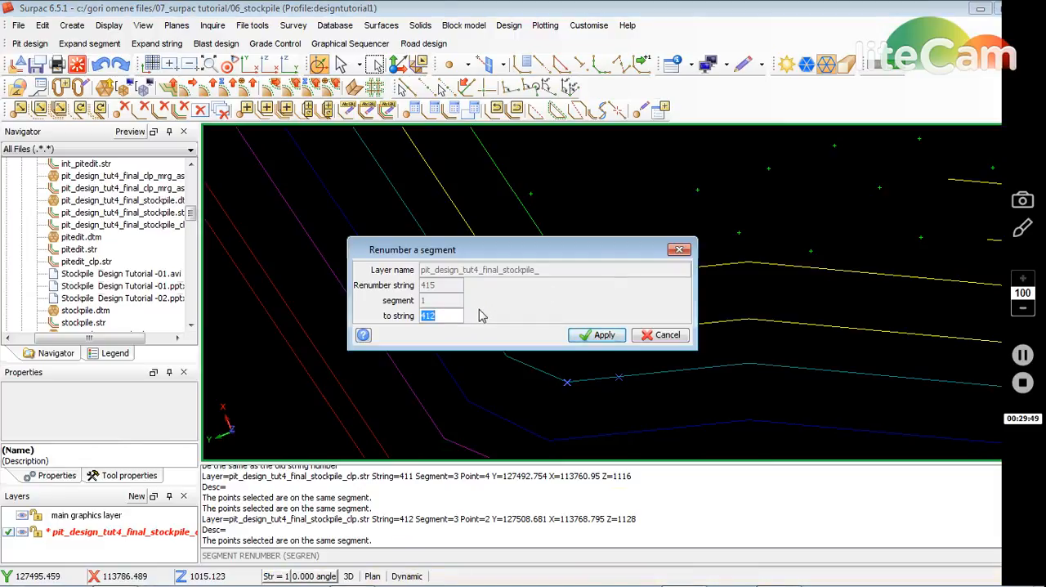
{"action": "left_click", "coordinate": [661, 334]}
{"action": "left_click", "coordinate": [561, 260]}
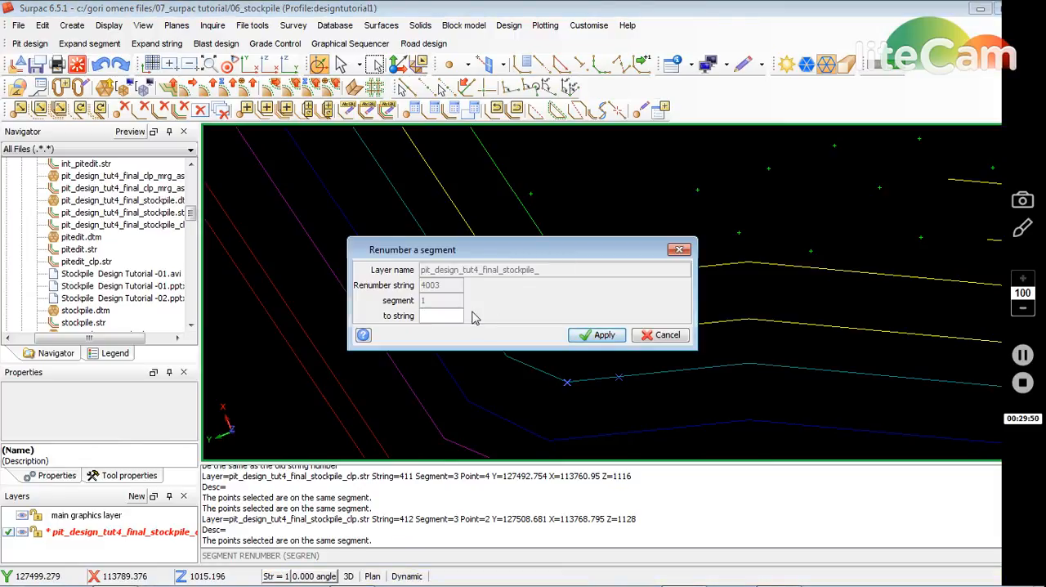
{"action": "left_click", "coordinate": [589, 336]}
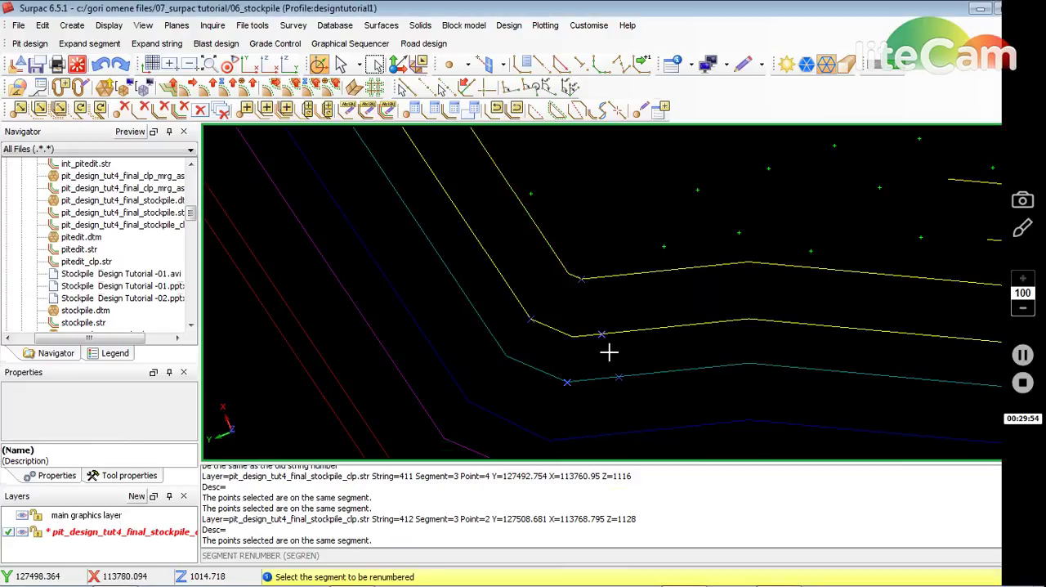
{"action": "left_click", "coordinate": [577, 109]}
{"action": "left_click", "coordinate": [608, 285]}
{"action": "left_click", "coordinate": [554, 276]}
{"action": "scroll", "coordinate": [545, 295], "scroll_direction": "down", "scroll_amount": 2}
{"action": "scroll", "coordinate": [545, 295], "scroll_direction": "down", "scroll_amount": 2}
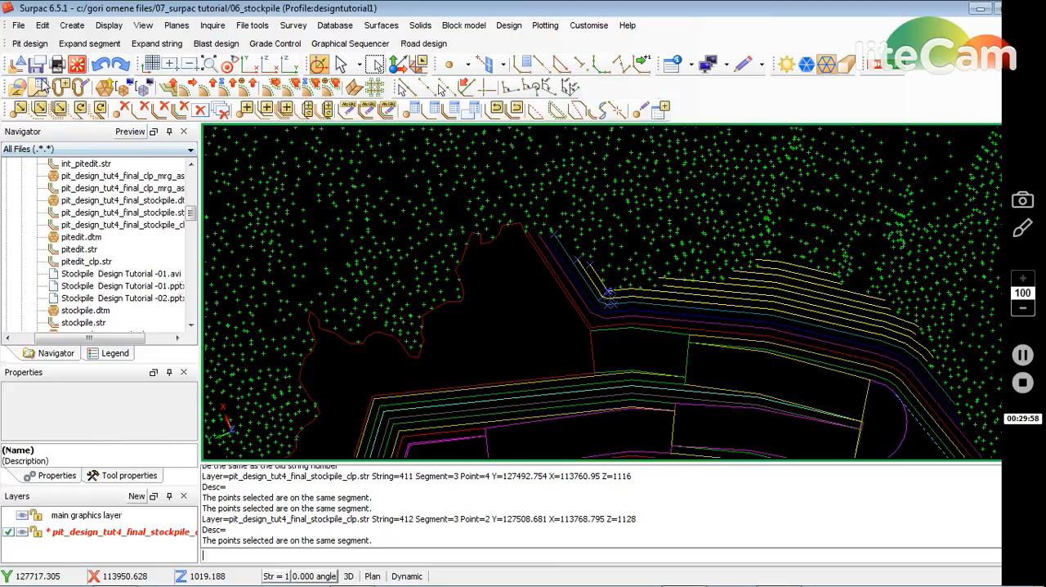
Save over pit_design_tut4_final_stockpile_clp.str and erase the temporary markers with ERTM
{"action": "left_click", "coordinate": [38, 66]}
{"action": "left_click", "coordinate": [607, 407]}
{"action": "left_click", "coordinate": [582, 335]}
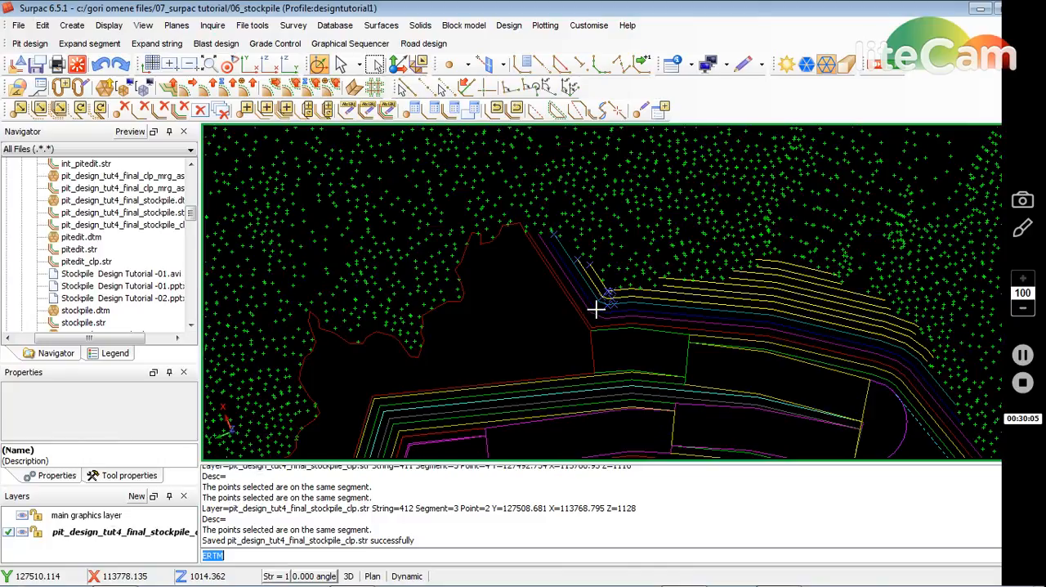
{"action": "key", "text": "Escape"}
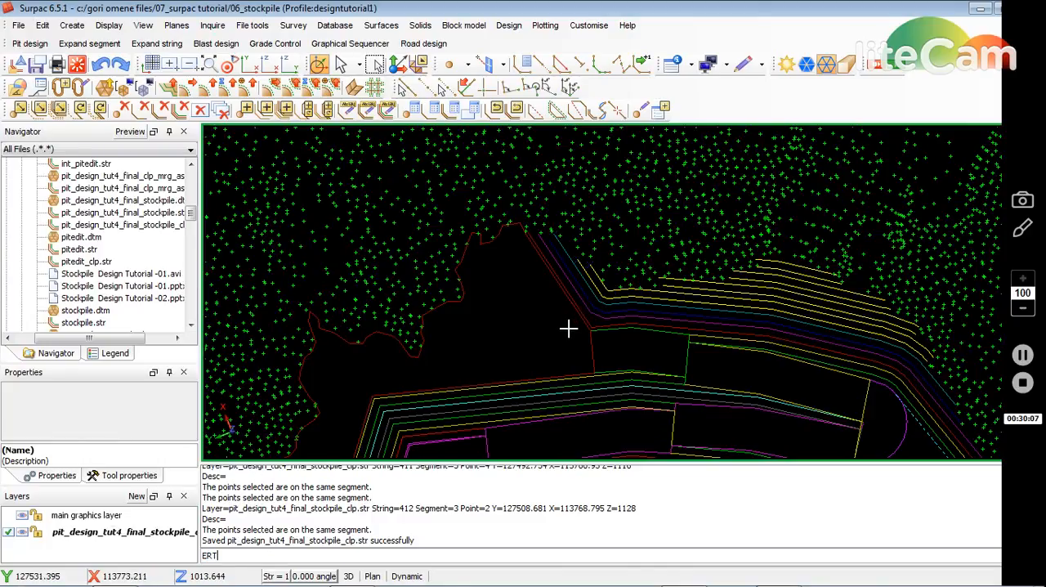
{"action": "key", "text": "Return"}
{"action": "scroll", "coordinate": [560, 324], "scroll_direction": "down", "scroll_amount": 2}
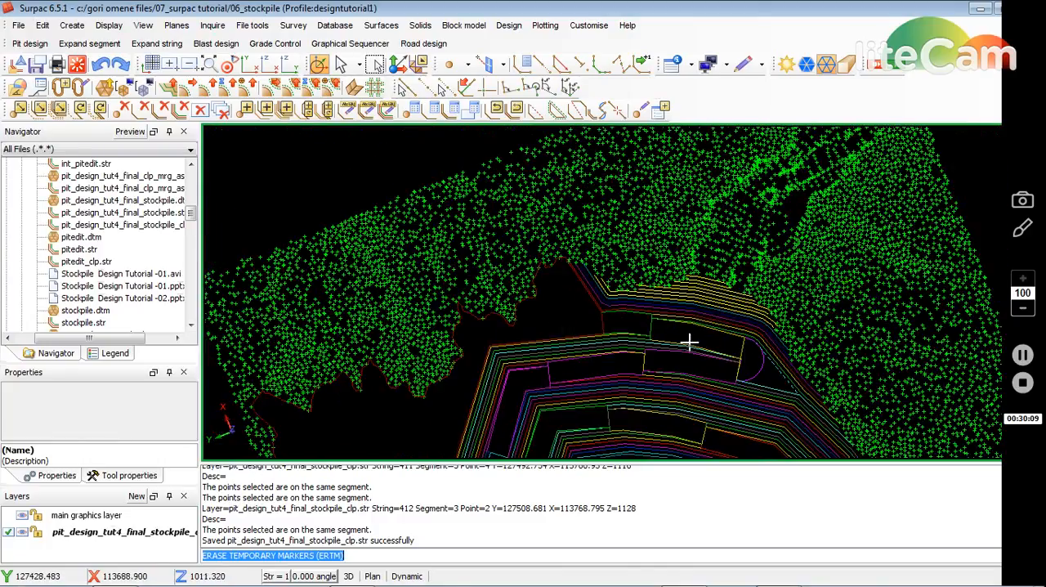
Tilt the strings into an oblique 3D view and start Create DTM from Layer
{"action": "left_click", "coordinate": [228, 66]}
{"action": "left_click", "coordinate": [605, 321]}
{"action": "mouse_move", "coordinate": [604, 322]}
{"action": "middle_mouse_down"}
{"action": "mouse_move", "coordinate": [689, 340]}
{"action": "mouse_move", "coordinate": [612, 250]}
{"action": "mouse_move", "coordinate": [708, 306]}
{"action": "mouse_move", "coordinate": [645, 286]}
{"action": "middle_mouse_up"}
{"action": "left_click", "coordinate": [381, 25]}
Build the DTM from the layer with the breakline test off and orbit the 42,191-triangle surface
{"action": "left_click", "coordinate": [450, 44]}
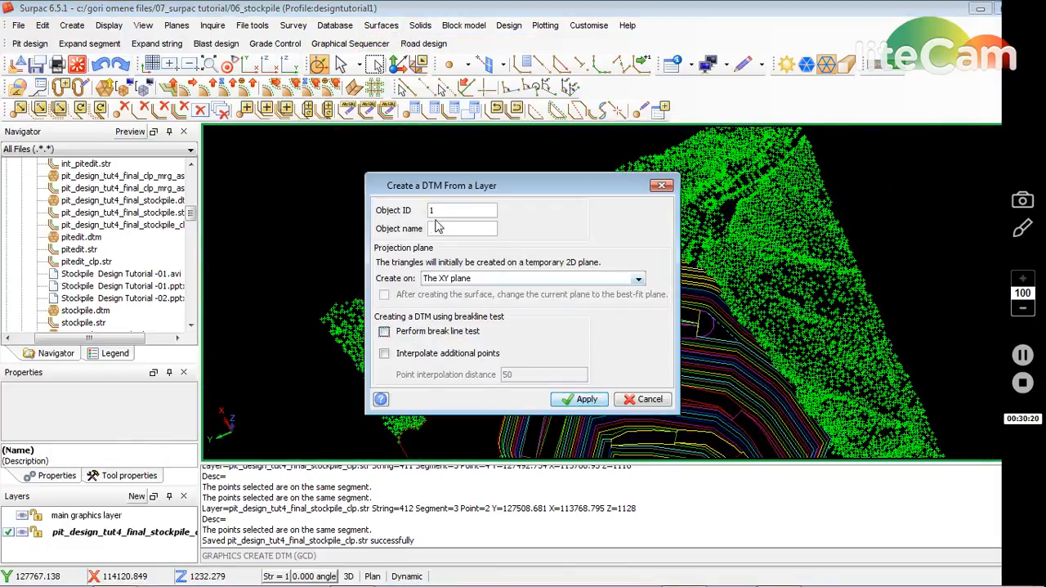
{"action": "left_click", "coordinate": [578, 400]}
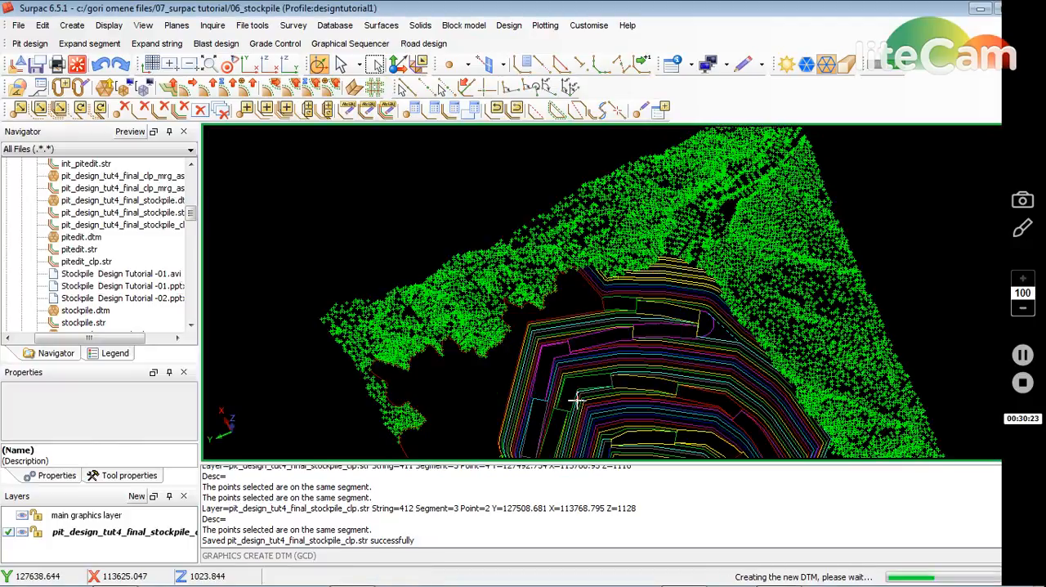
{"action": "middle_click_drag", "start_coordinate": [578, 372], "coordinate": [605, 327]}
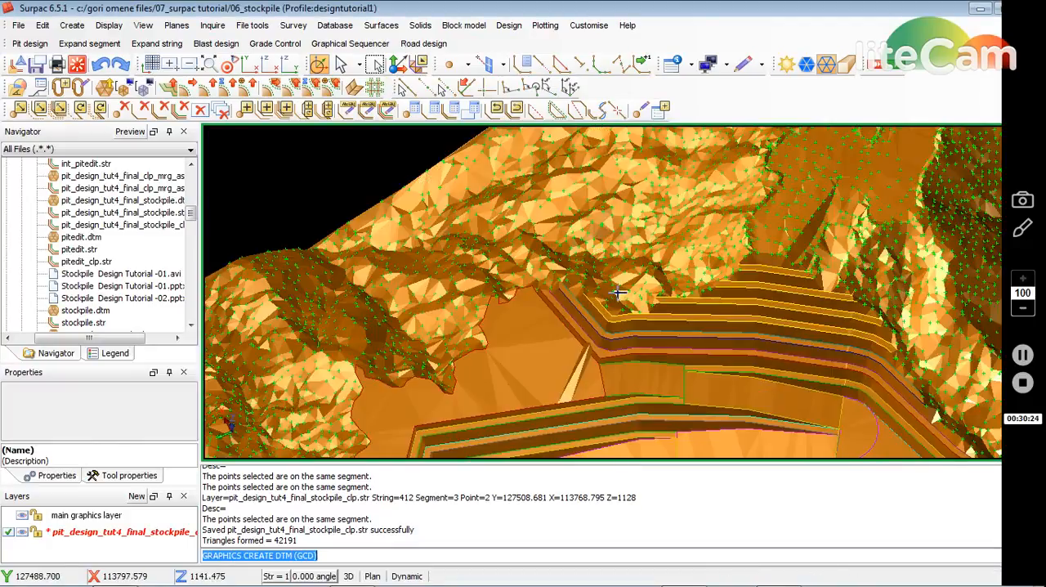
{"action": "scroll", "coordinate": [618, 316], "scroll_direction": "up", "scroll_amount": 3}
{"action": "scroll", "coordinate": [638, 334], "scroll_direction": "down", "scroll_amount": 2}
{"action": "scroll", "coordinate": [627, 330], "scroll_direction": "down", "scroll_amount": 2}
{"action": "scroll", "coordinate": [605, 351], "scroll_direction": "up", "scroll_amount": 1}
{"action": "scroll", "coordinate": [573, 343], "scroll_direction": "up", "scroll_amount": 2}
{"action": "scroll", "coordinate": [581, 310], "scroll_direction": "up", "scroll_amount": 1}
{"action": "scroll", "coordinate": [586, 292], "scroll_direction": "down", "scroll_amount": 3}
{"action": "scroll", "coordinate": [592, 292], "scroll_direction": "up", "scroll_amount": 1}
{"action": "scroll", "coordinate": [586, 299], "scroll_direction": "up", "scroll_amount": 2}
{"action": "middle_click_drag", "start_coordinate": [587, 299], "coordinate": [664, 296]}
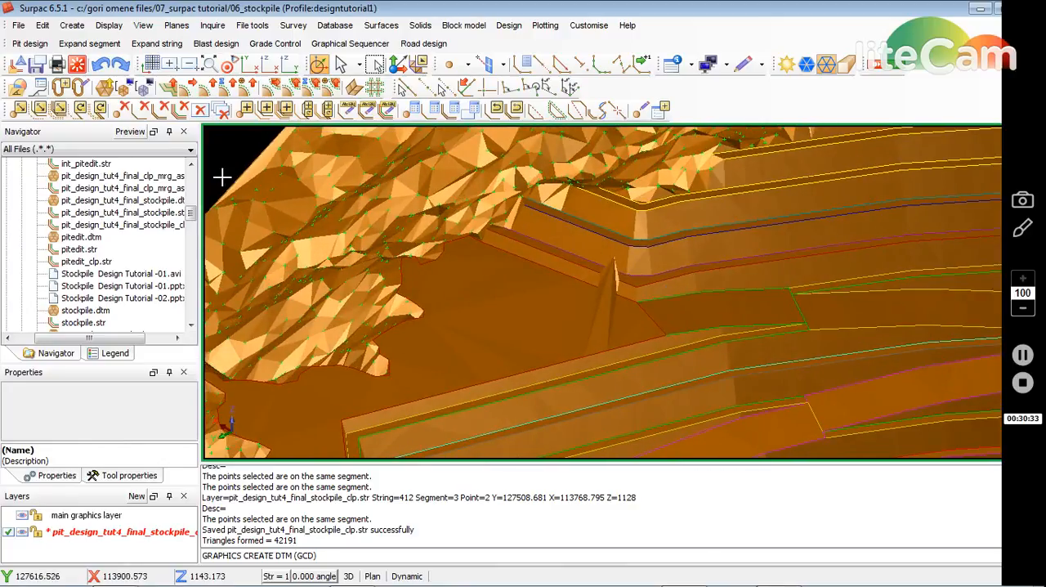
Undo the DTM creation and display markers on every string point
{"action": "left_click", "coordinate": [101, 65]}
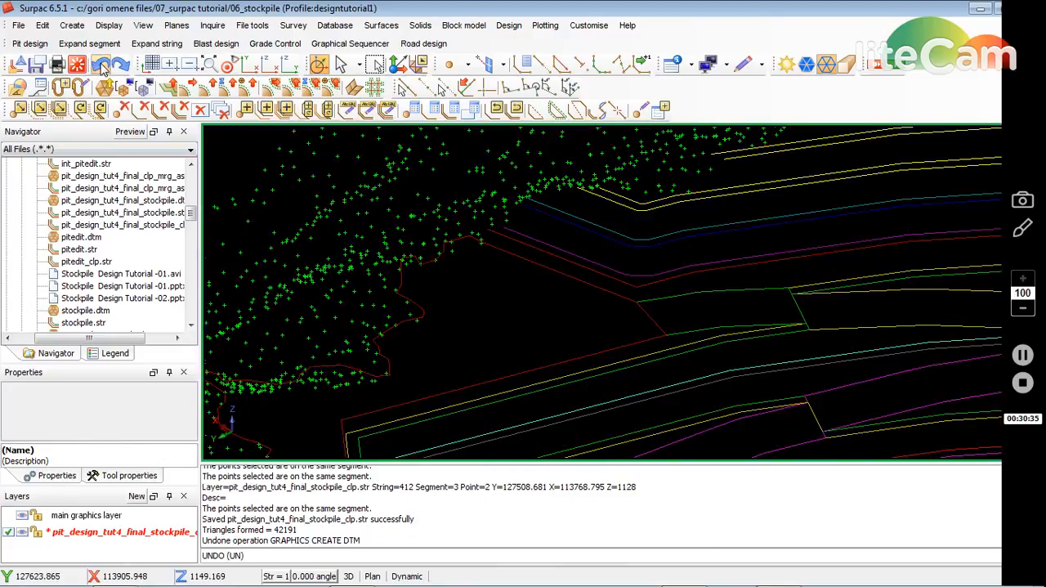
{"action": "scroll", "coordinate": [626, 316], "scroll_direction": "up", "scroll_amount": 2}
{"action": "scroll", "coordinate": [642, 313], "scroll_direction": "up", "scroll_amount": 2}
{"action": "mouse_move", "coordinate": [642, 313]}
{"action": "middle_mouse_down"}
{"action": "mouse_move", "coordinate": [677, 308]}
{"action": "mouse_move", "coordinate": [694, 322]}
{"action": "mouse_move", "coordinate": [682, 348]}
{"action": "mouse_move", "coordinate": [694, 330]}
{"action": "mouse_move", "coordinate": [706, 331]}
{"action": "mouse_move", "coordinate": [695, 325]}
{"action": "middle_mouse_up"}
{"action": "left_click", "coordinate": [108, 25]}
{"action": "mouse_move", "coordinate": [125, 58]}
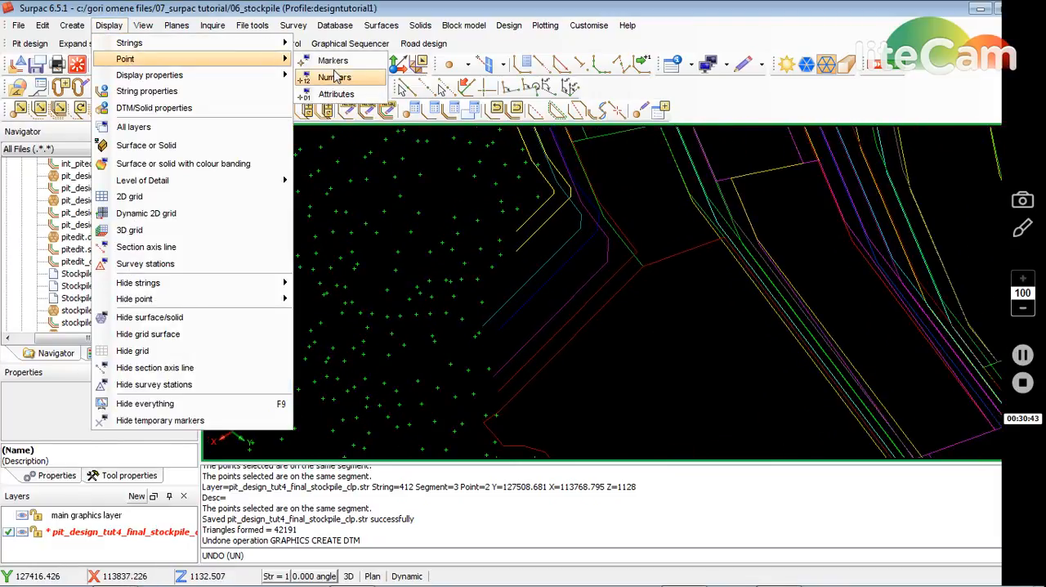
{"action": "left_click", "coordinate": [333, 60]}
{"action": "left_click", "coordinate": [577, 365]}
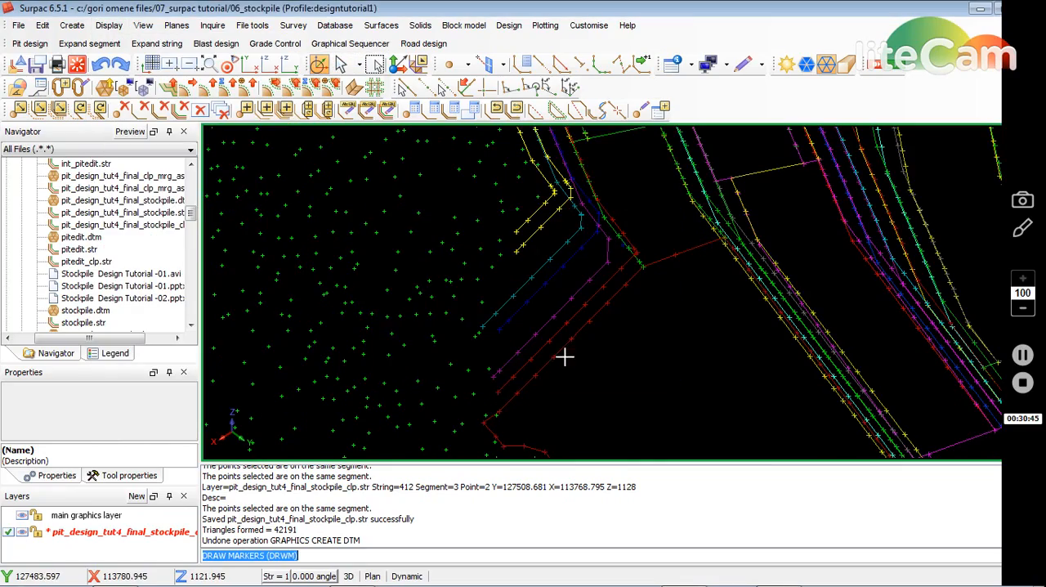
{"action": "middle_click_drag", "start_coordinate": [701, 321], "coordinate": [832, 320]}
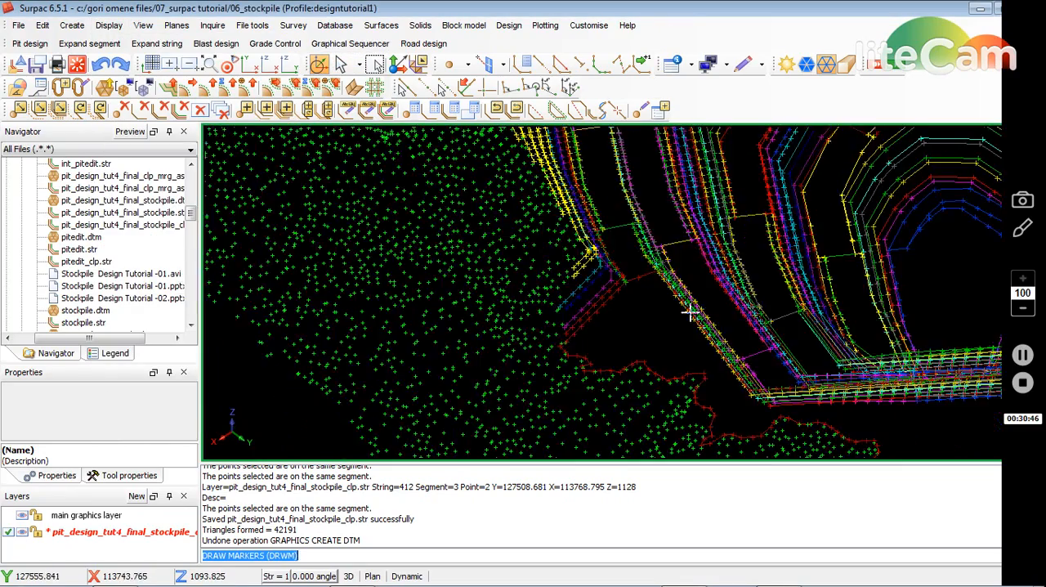
{"action": "scroll", "coordinate": [645, 288], "scroll_direction": "up", "scroll_amount": 2}
{"action": "scroll", "coordinate": [626, 282], "scroll_direction": "up", "scroll_amount": 2}
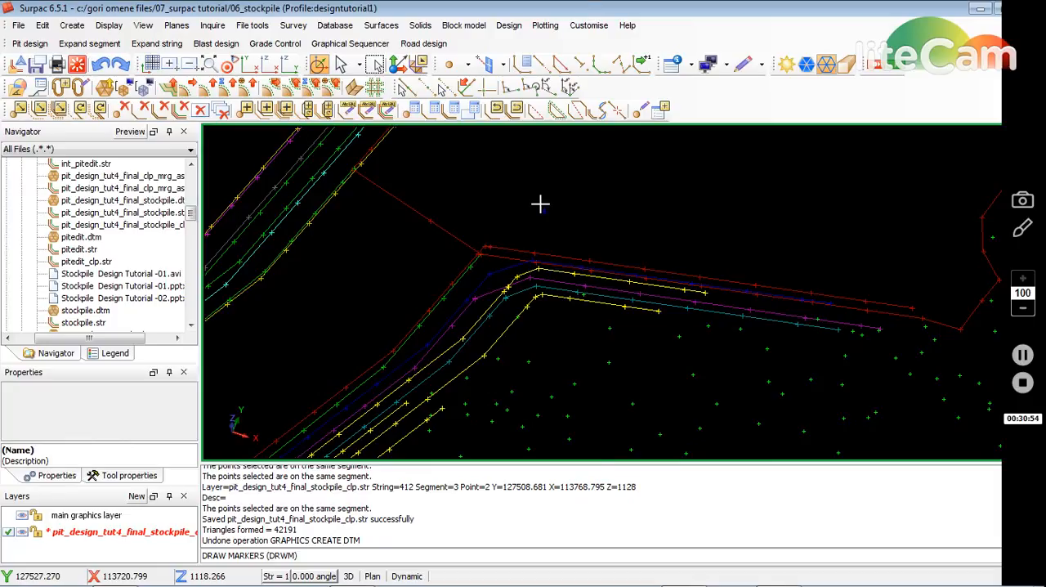
Delete the stray point above the pit corner with PD and save over the string file
{"action": "key", "text": "p"}
{"action": "key", "text": "d"}
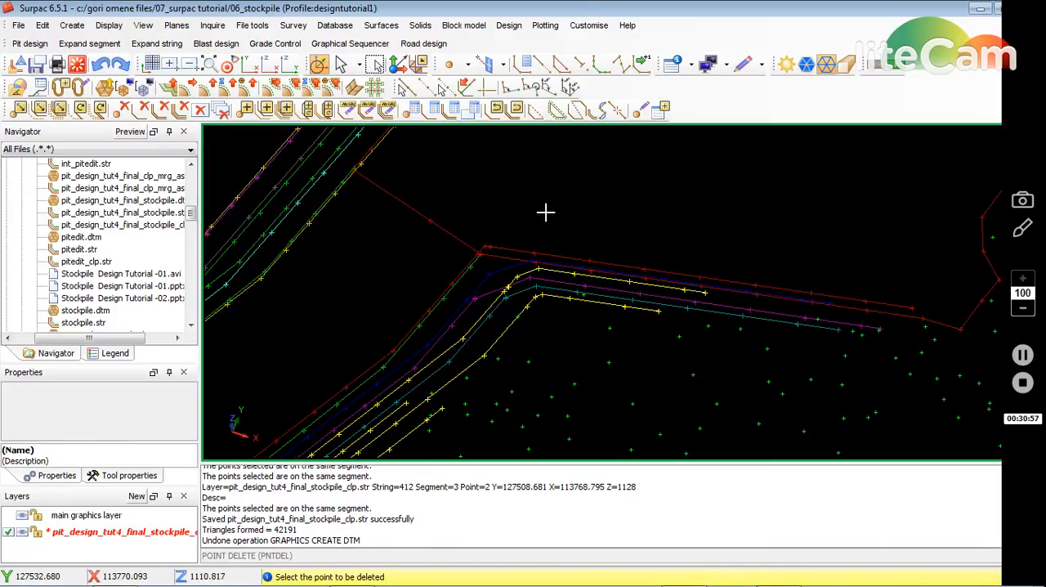
{"action": "left_click", "coordinate": [543, 213]}
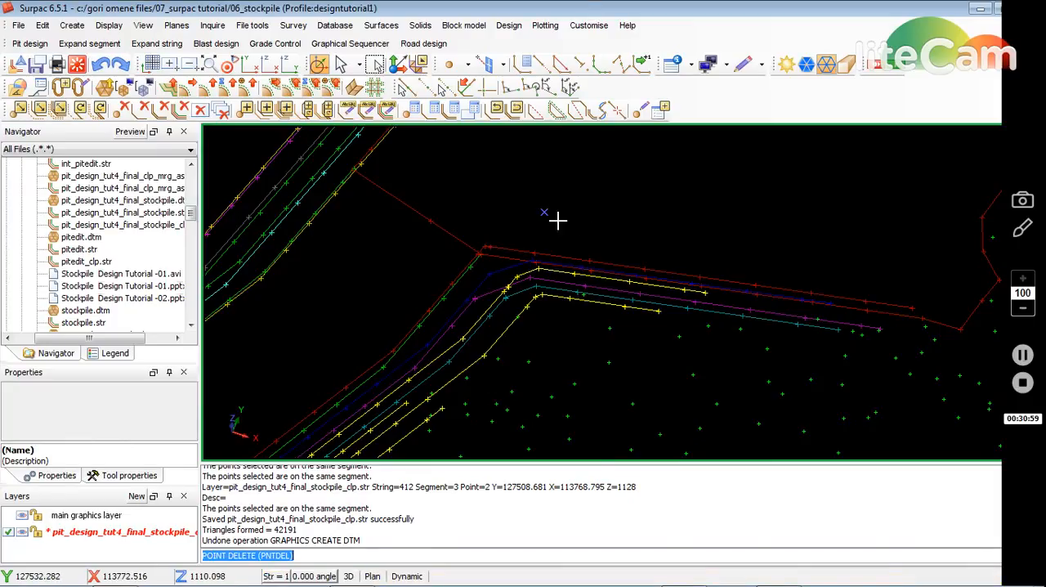
{"action": "type", "text": "ERASE TEMPORARY MARKERS (ERTM"}
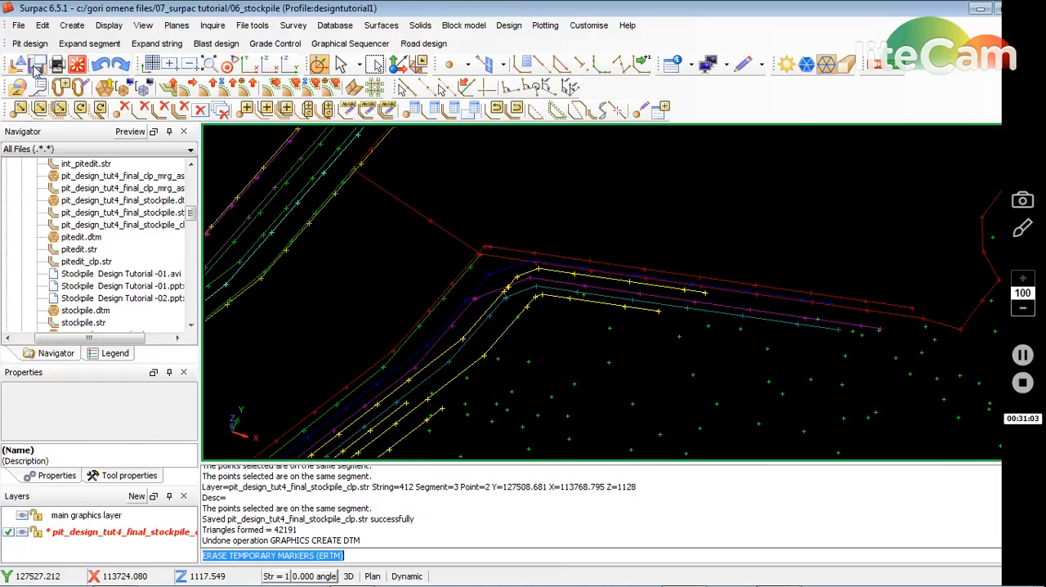
{"action": "key", "text": "ctrl+s"}
{"action": "left_click", "coordinate": [603, 406]}
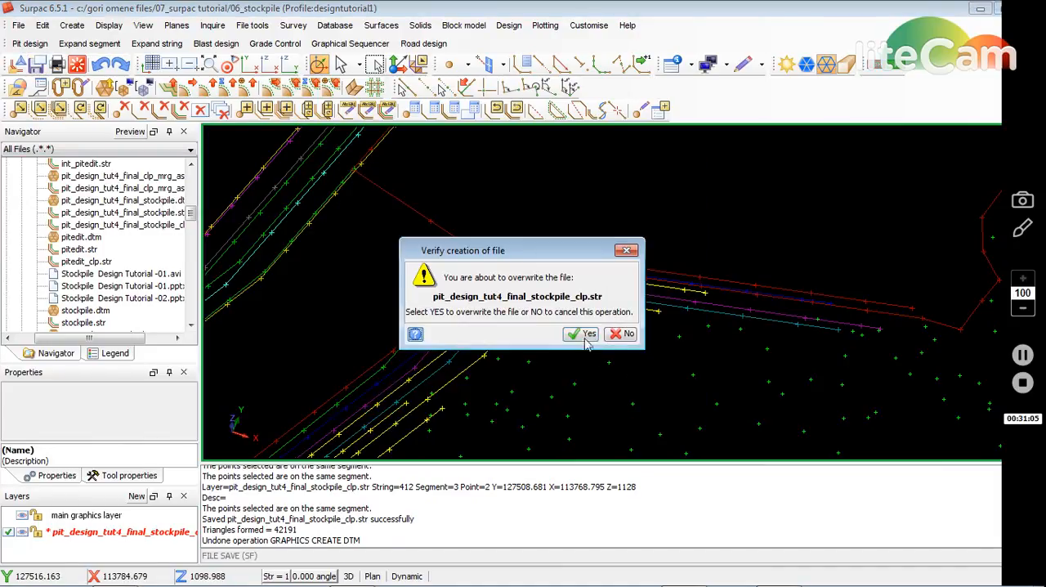
{"action": "left_click", "coordinate": [585, 335]}
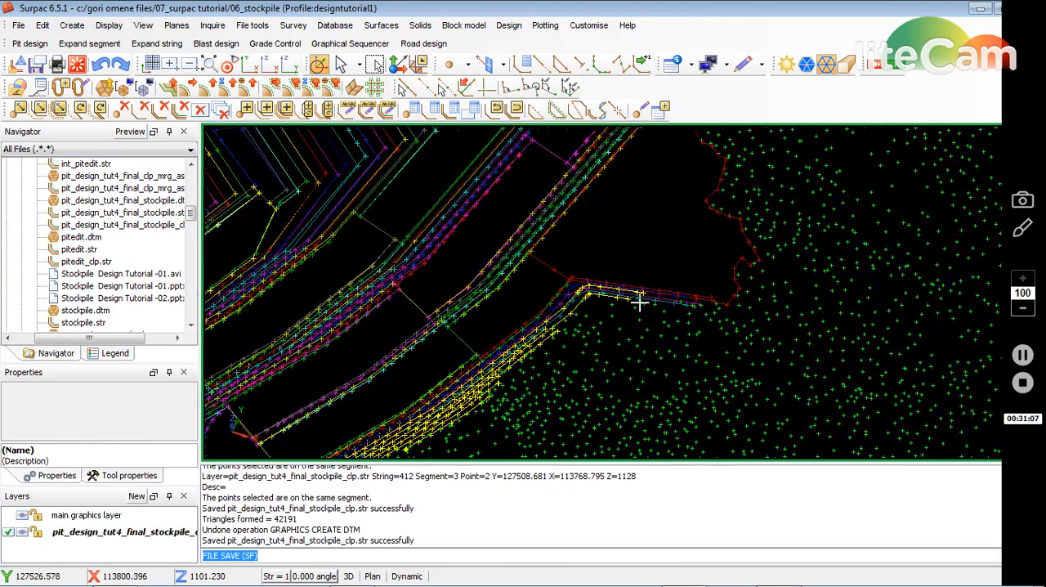
{"action": "scroll", "coordinate": [638, 302], "scroll_direction": "down", "scroll_amount": 2}
Orbit the pit design into an oblique view about a new centre
{"action": "left_click", "coordinate": [229, 65]}
{"action": "left_click", "coordinate": [455, 226]}
{"action": "middle_click_drag", "start_coordinate": [611, 256], "coordinate": [552, 305]}
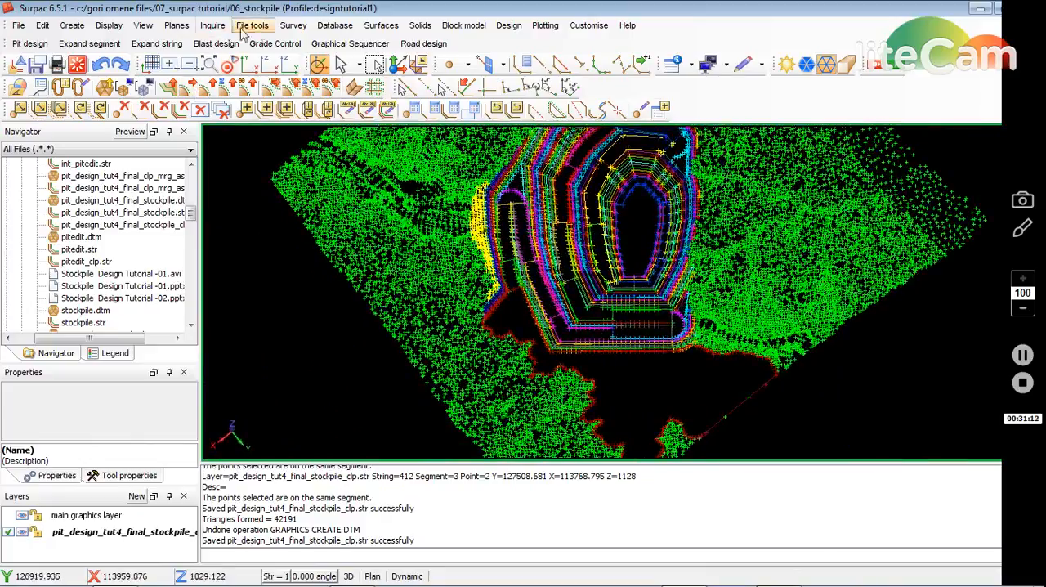
Build a 42,187-triangle DTM from the corrected layer and tilt it into a 3D view
{"action": "left_click", "coordinate": [380, 26]}
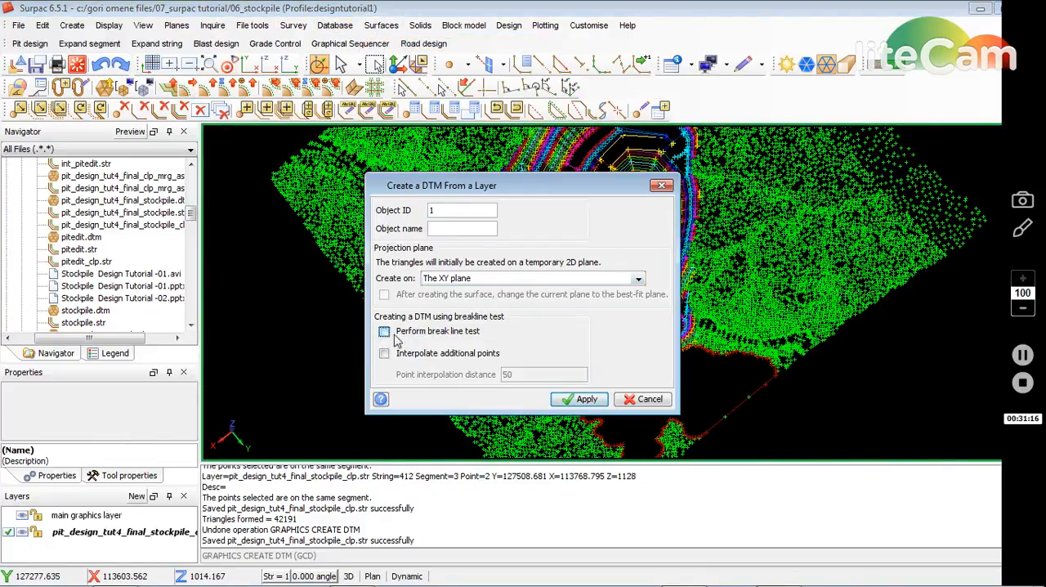
{"action": "left_click", "coordinate": [586, 399]}
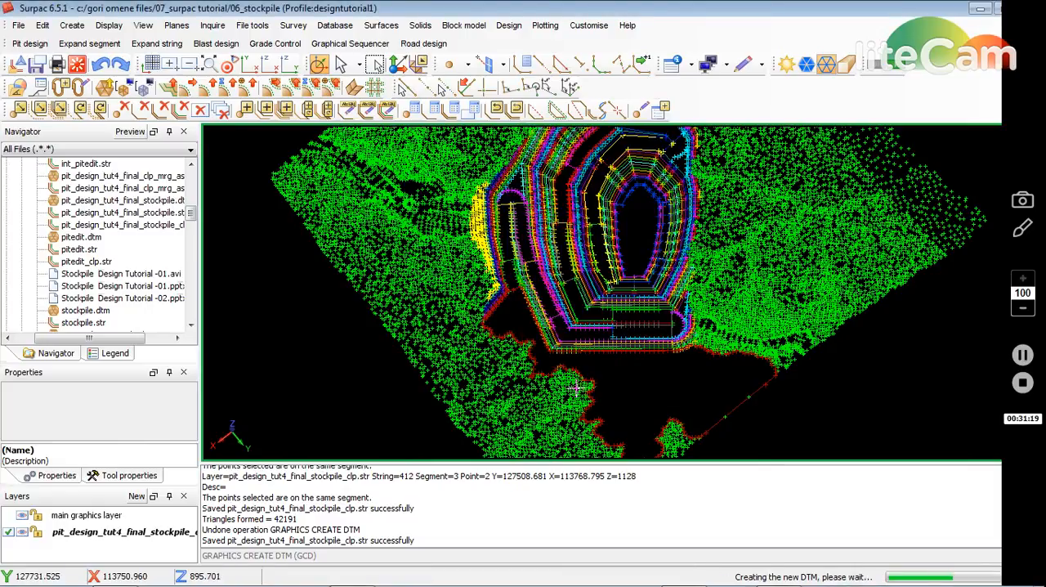
{"action": "scroll", "coordinate": [526, 297], "scroll_direction": "up", "scroll_amount": 2}
{"action": "scroll", "coordinate": [526, 297], "scroll_direction": "up", "scroll_amount": 2}
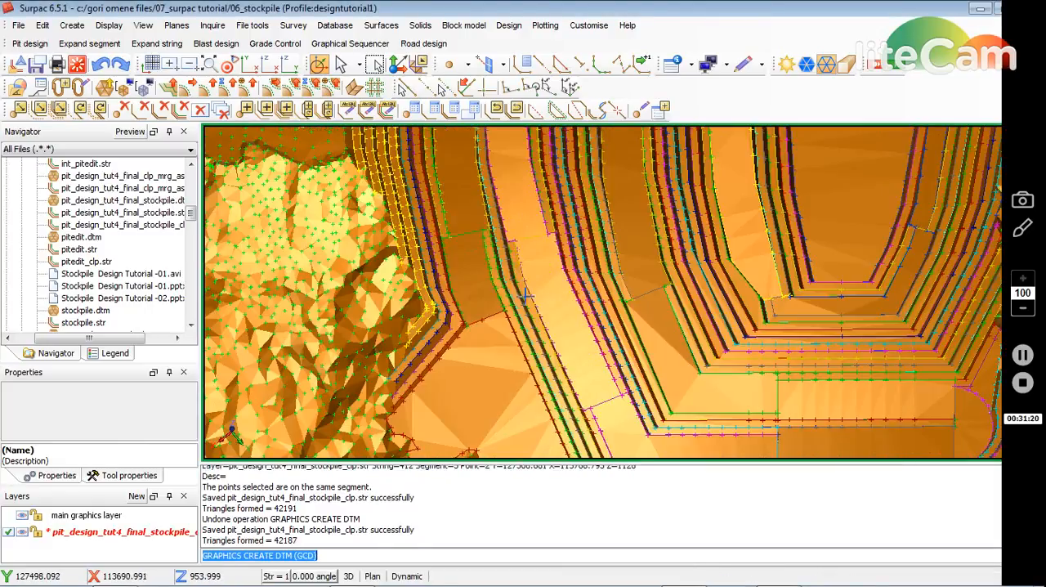
{"action": "left_click", "coordinate": [230, 65]}
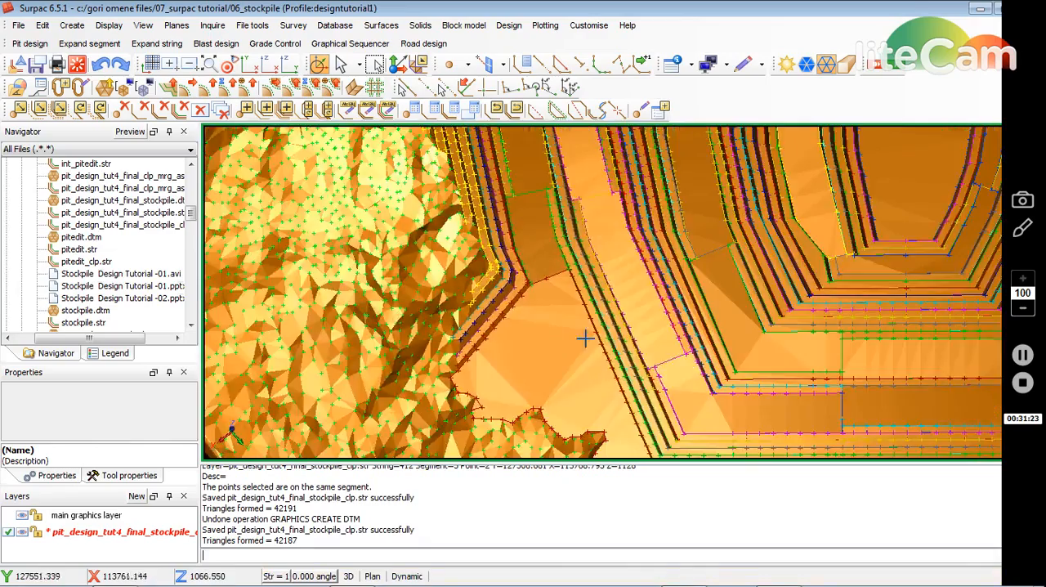
{"action": "left_click_drag", "start_coordinate": [572, 294], "coordinate": [656, 311]}
{"action": "scroll", "coordinate": [655, 311], "scroll_direction": "up", "scroll_amount": 2}
{"action": "scroll", "coordinate": [637, 262], "scroll_direction": "up", "scroll_amount": 2}
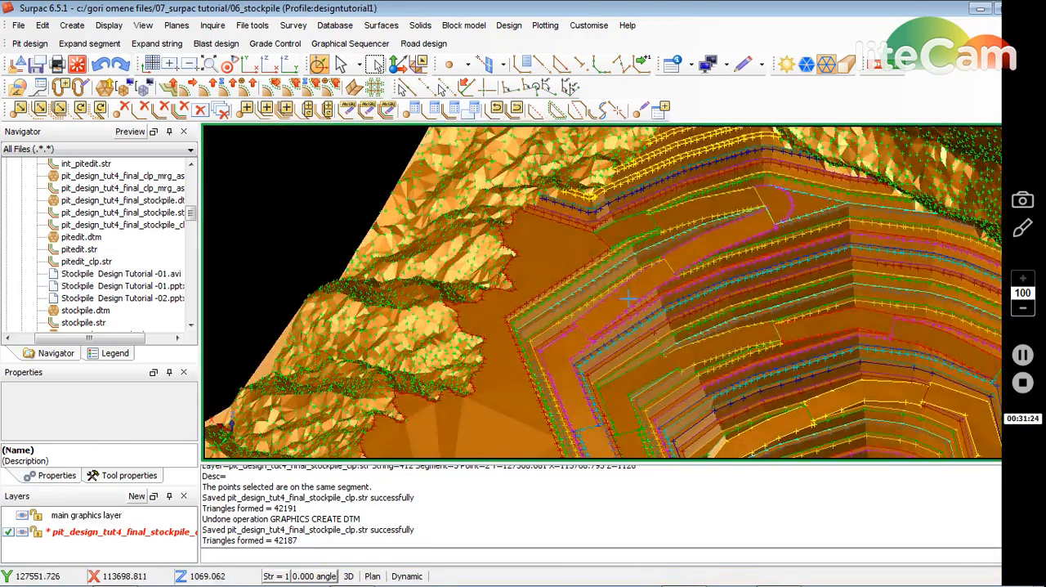
{"action": "scroll", "coordinate": [615, 200], "scroll_direction": "up", "scroll_amount": 2}
{"action": "scroll", "coordinate": [614, 201], "scroll_direction": "up", "scroll_amount": 2}
{"action": "scroll", "coordinate": [731, 373], "scroll_direction": "down", "scroll_amount": 2}
{"action": "scroll", "coordinate": [728, 374], "scroll_direction": "down", "scroll_amount": 3}
Save the surface as pit_design_tut4_final_stockpile_clp.dtm, overwriting the existing file
{"action": "left_click", "coordinate": [37, 66]}
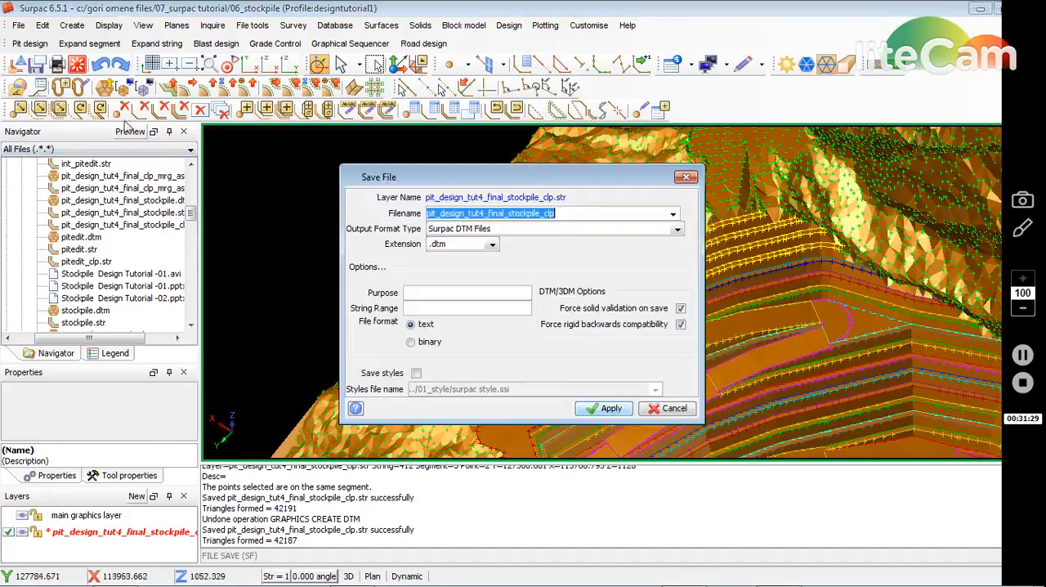
{"action": "left_click", "coordinate": [609, 407]}
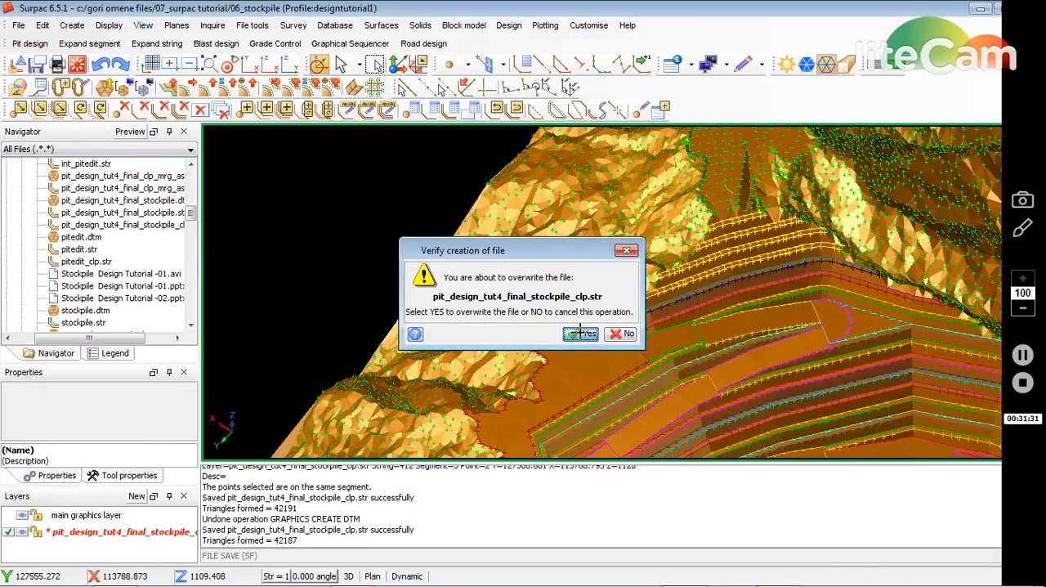
{"action": "left_click", "coordinate": [575, 333]}
Load stockpile.dtm and waste_dump_01_clp.dtm into the view and rotate to look into the pit
{"action": "left_click", "coordinate": [96, 287]}
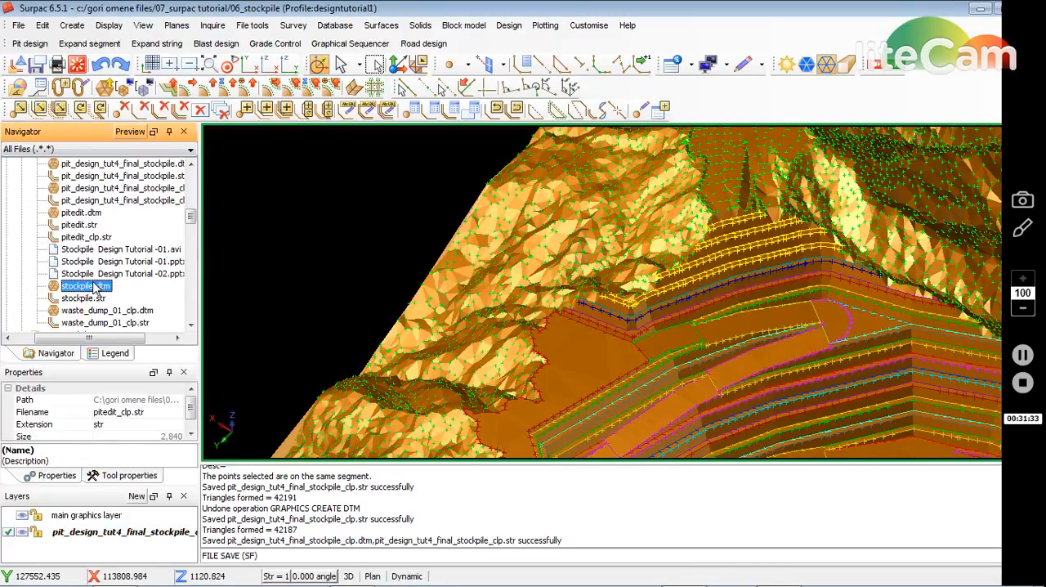
{"action": "left_click_drag", "start_coordinate": [574, 300], "coordinate": [574, 300]}
{"action": "scroll", "coordinate": [102, 291], "scroll_direction": "down", "scroll_amount": 2}
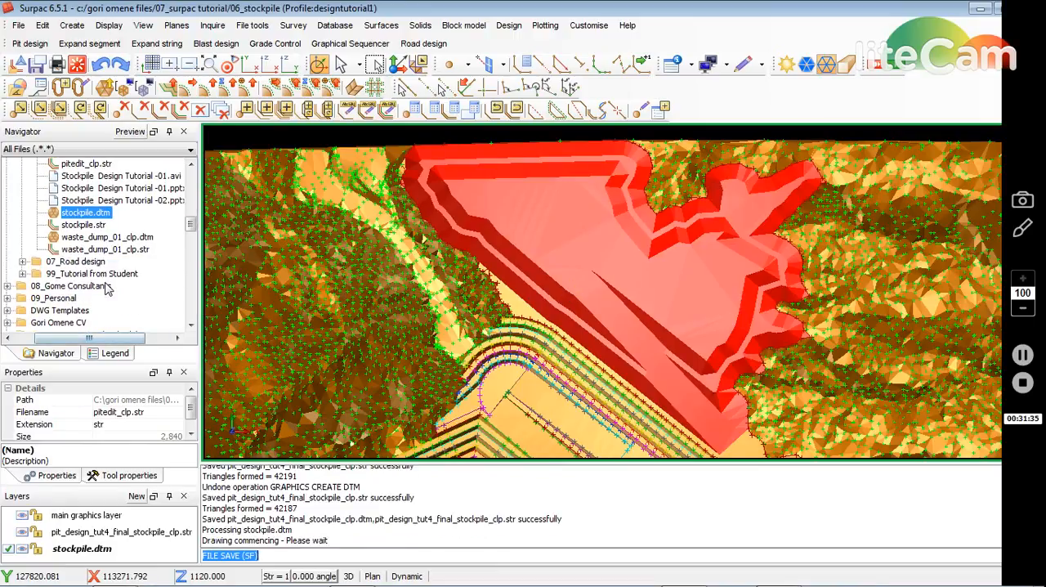
{"action": "left_click", "coordinate": [92, 237]}
{"action": "left_click_drag", "start_coordinate": [549, 299], "coordinate": [544, 284]}
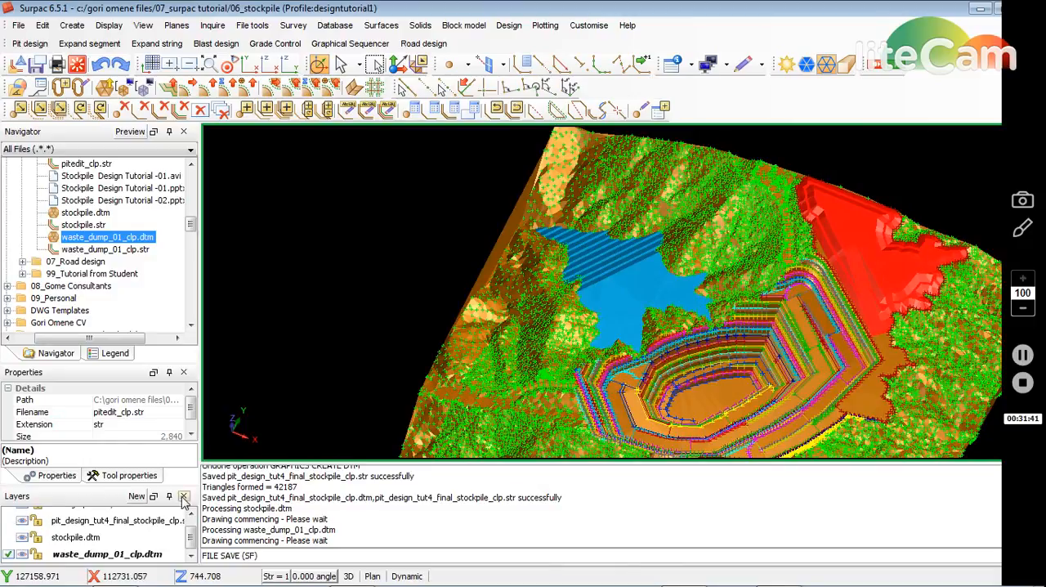
{"action": "mouse_move", "coordinate": [536, 409]}
{"action": "left_mouse_down"}
{"action": "mouse_move", "coordinate": [644, 386]}
{"action": "mouse_move", "coordinate": [795, 292]}
{"action": "left_mouse_up"}
{"action": "scroll", "coordinate": [644, 386], "scroll_direction": "up", "scroll_amount": 5}
{"action": "scroll", "coordinate": [644, 386], "scroll_direction": "down", "scroll_amount": 5}
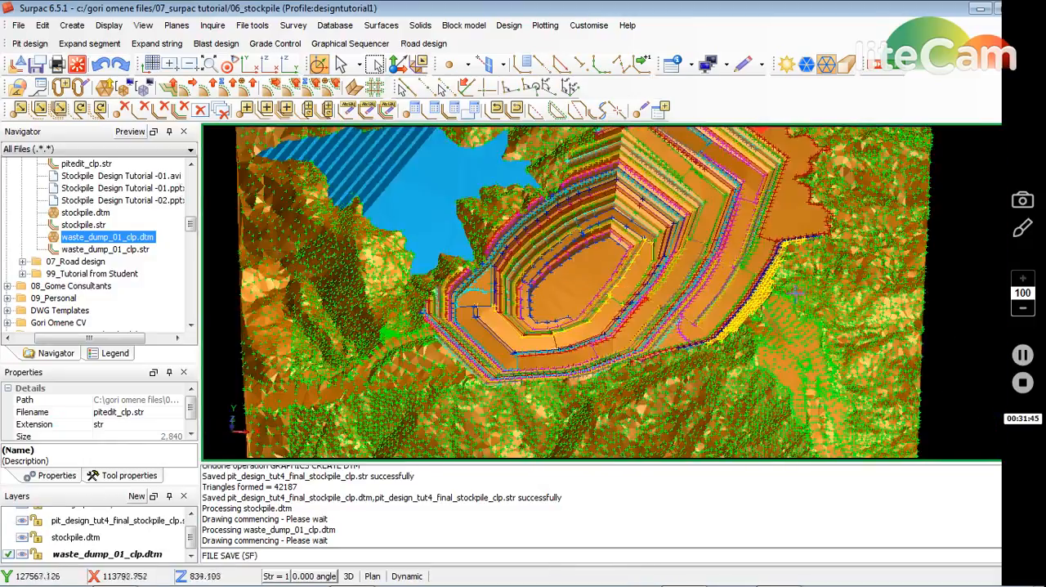